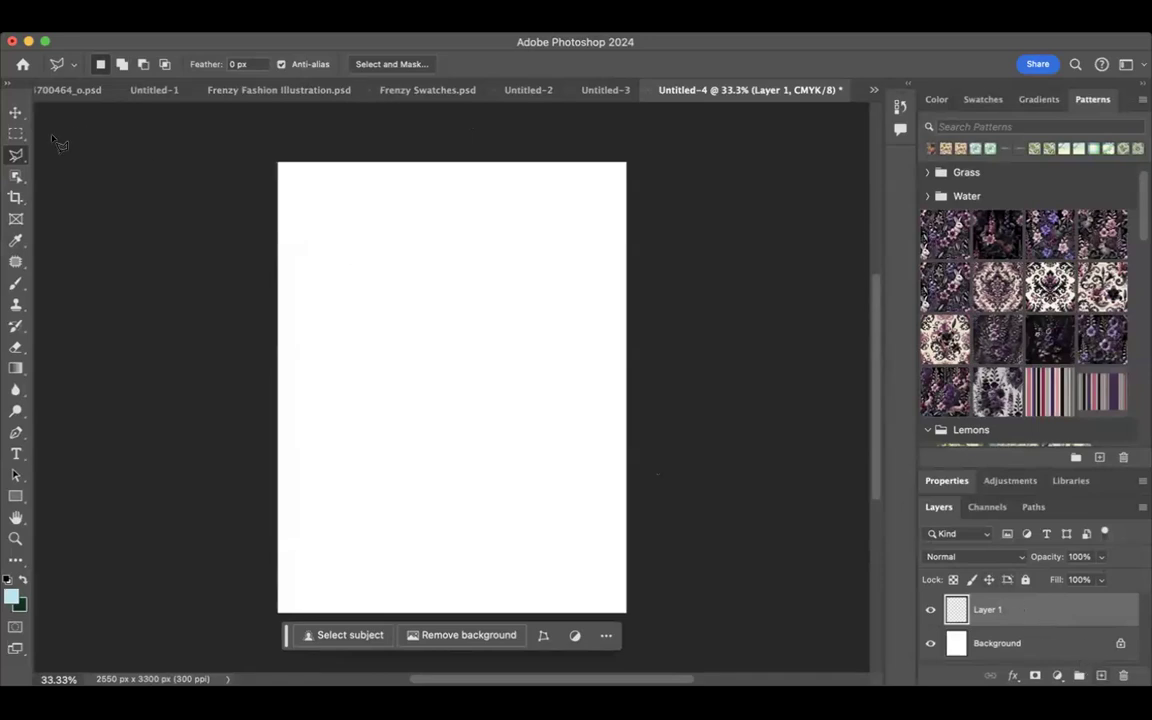
# Draw a square marquee selection in the upper part of the page and fill it with the dark pink-floral pattern.
pyautogui.press('m')
pyautogui.moveTo(350, 249)
pyautogui.mouseDown()
pyautogui.moveTo(419, 309)
pyautogui.moveTo(411, 327)
pyautogui.moveTo(373, 288)
pyautogui.moveTo(531, 462)
pyautogui.moveTo(381, 293)
pyautogui.moveTo(419, 339)
pyautogui.moveTo(483, 337)
pyautogui.moveTo(398, 358)
pyautogui.moveTo(353, 342)
pyautogui.moveTo(381, 303)
pyautogui.moveTo(476, 404)
pyautogui.moveTo(429, 327)
pyautogui.moveTo(436, 245)
pyautogui.moveTo(422, 240)
pyautogui.mouseUp()
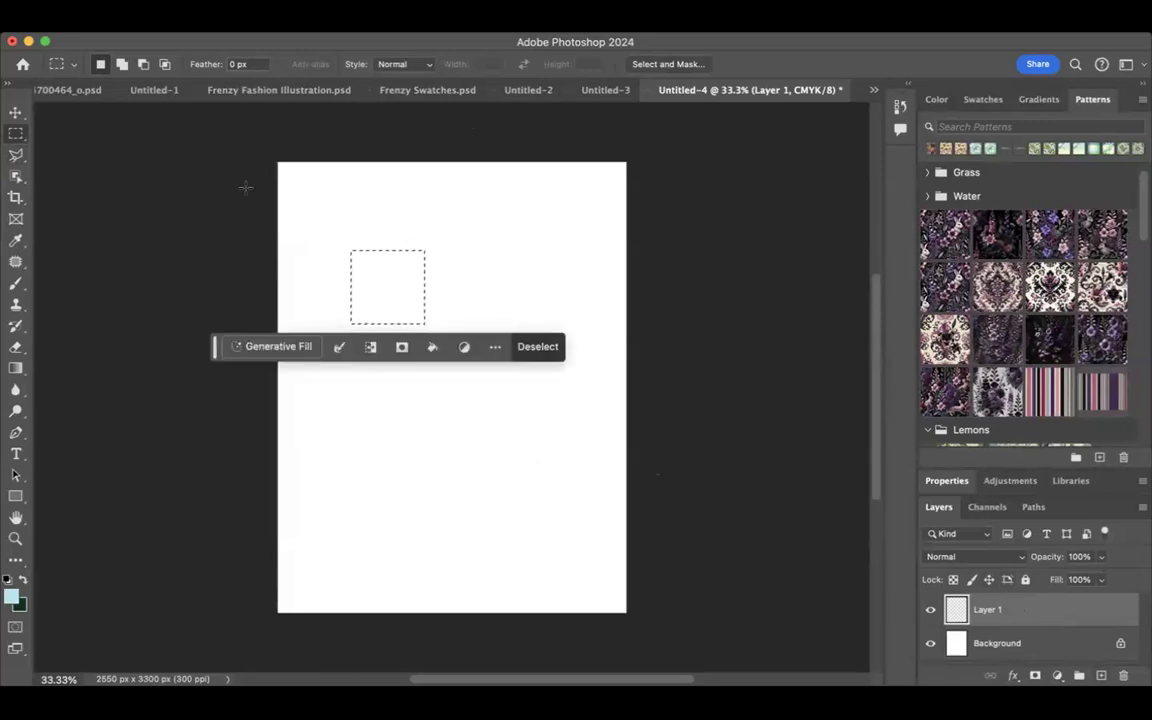
pyautogui.press('v')
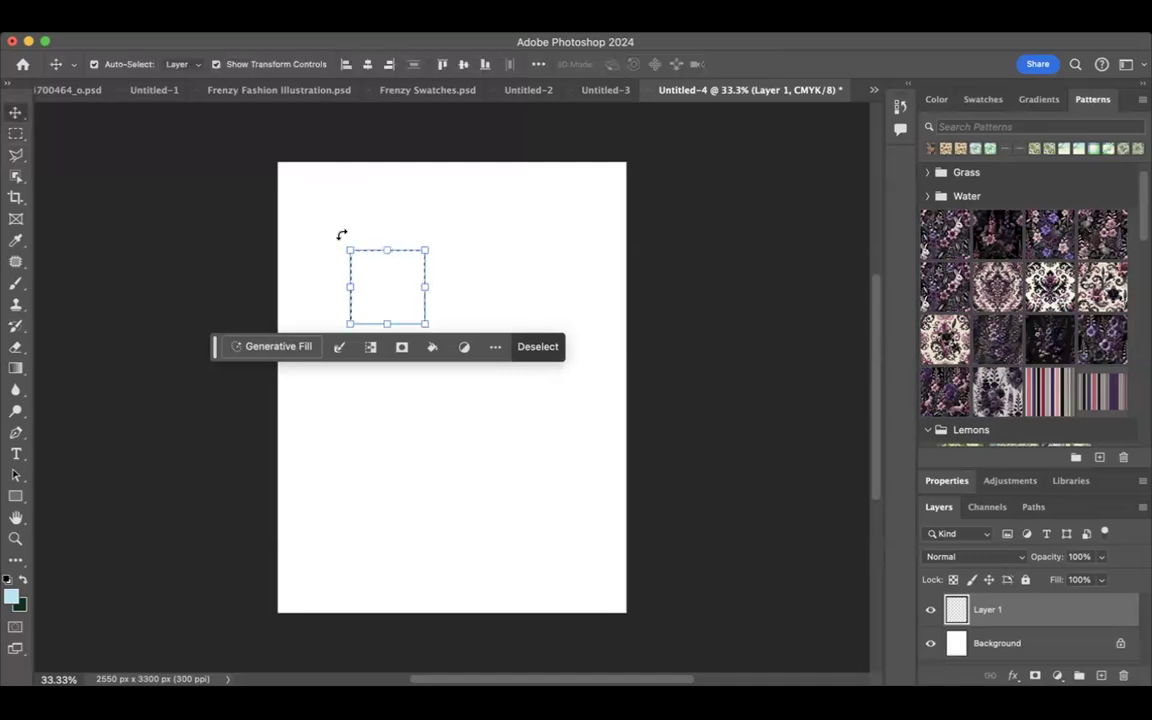
pyautogui.moveTo(440, 260); pyautogui.dragTo(470, 256)
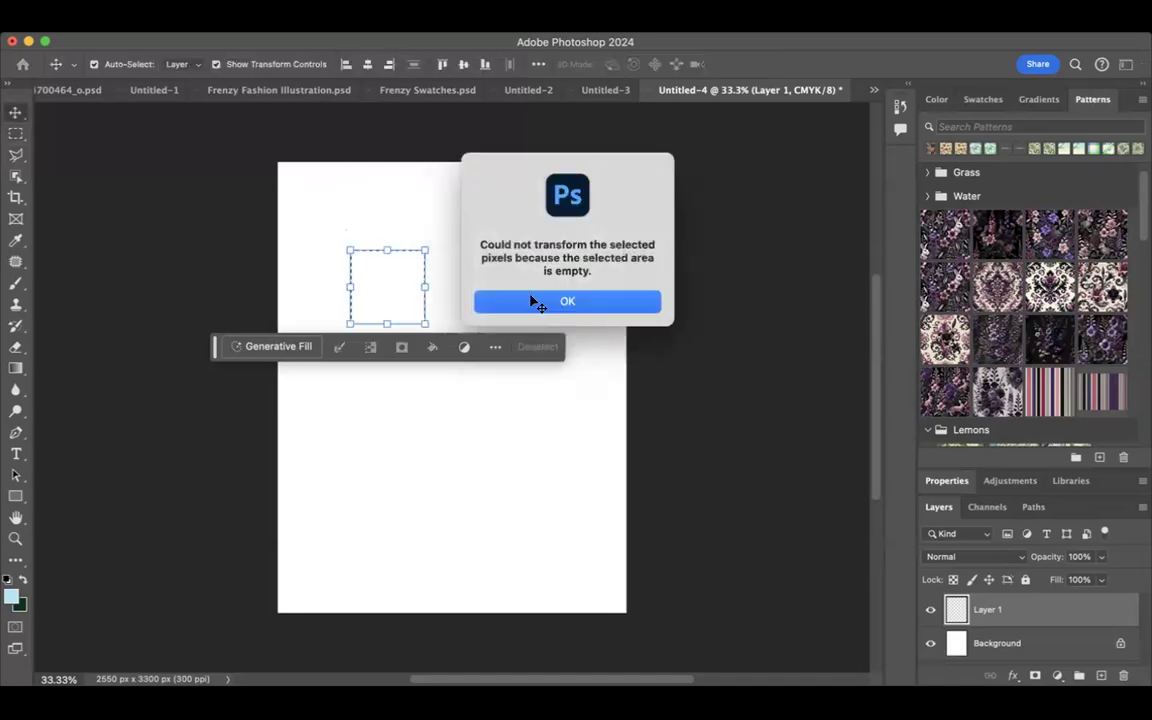
pyautogui.press('Return')
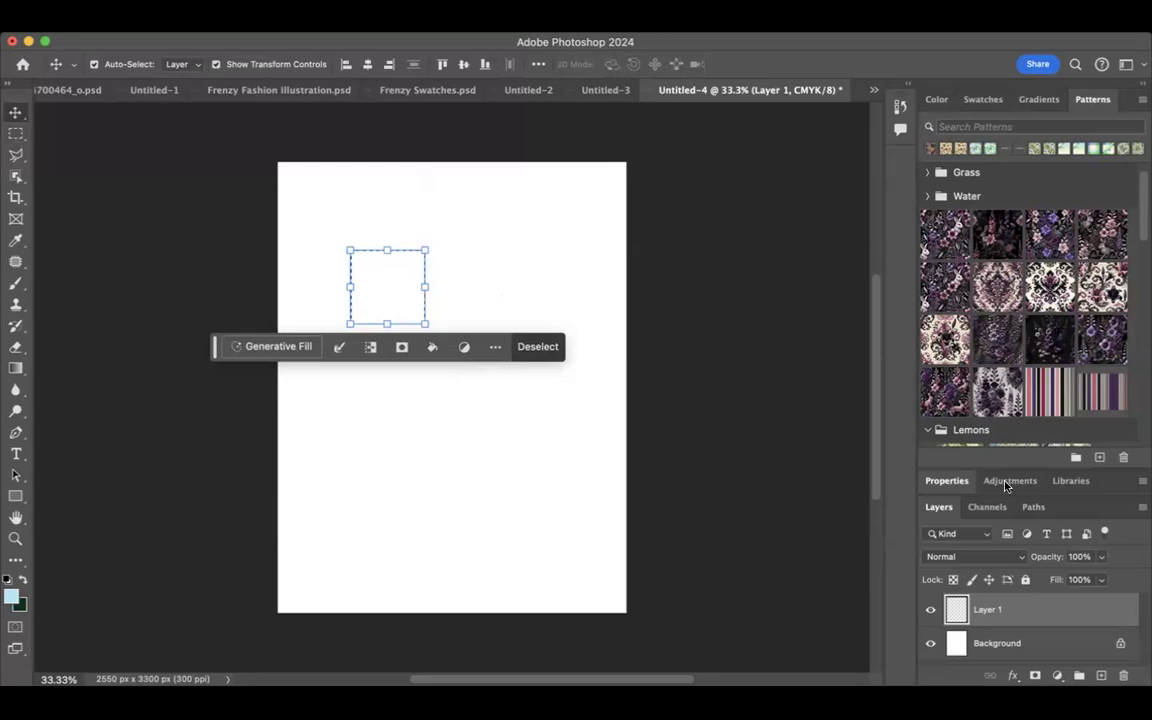
pyautogui.click(998, 234)
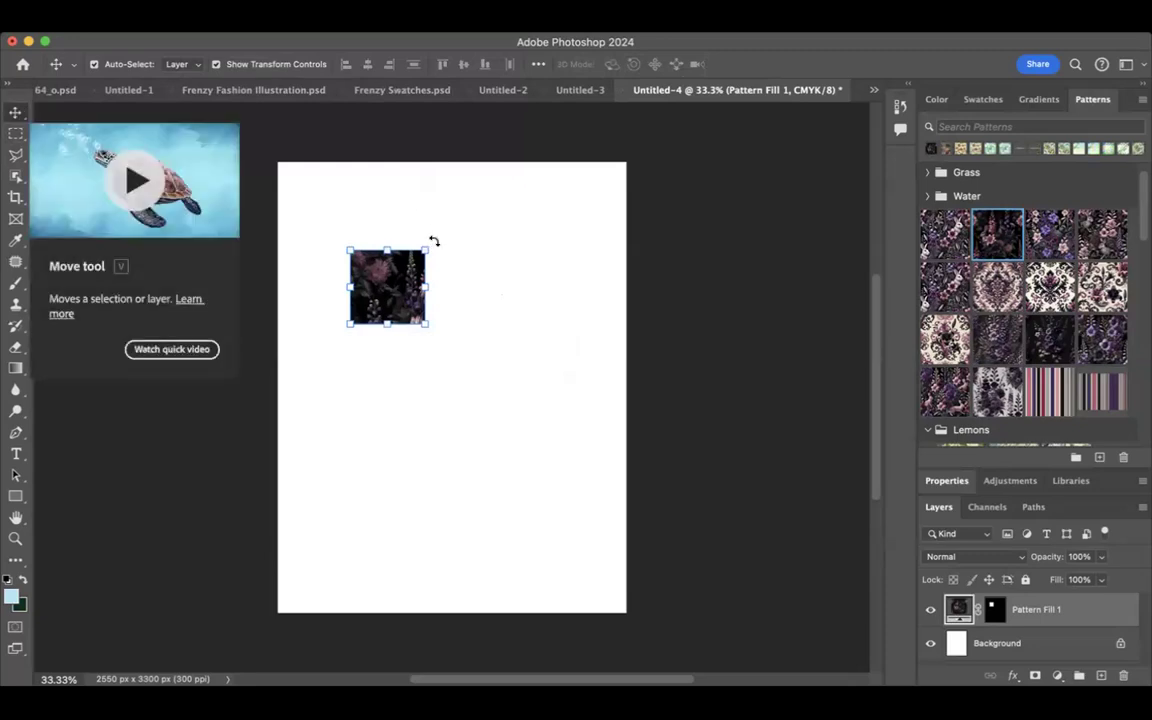
# Rotate the patterned square -45° into a diamond and move it into the page's upper-left corner.
pyautogui.moveTo(431, 231); pyautogui.dragTo(397, 220)
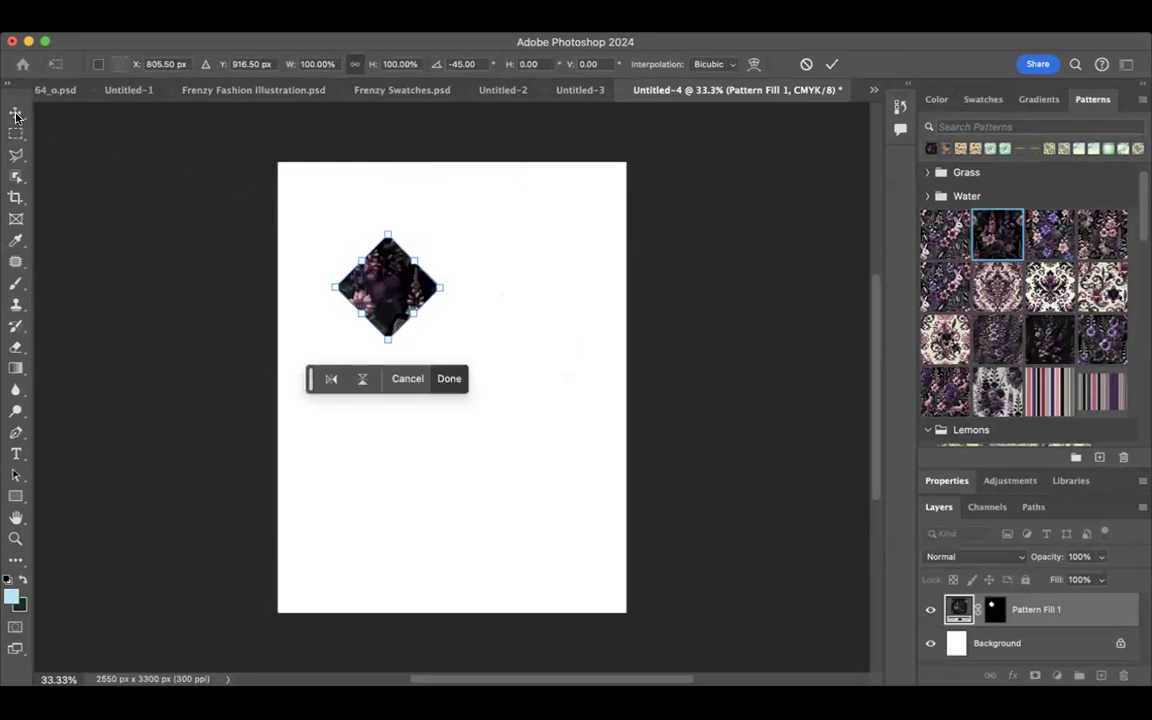
pyautogui.press('Return')
pyautogui.moveTo(414, 296); pyautogui.dragTo(351, 227)
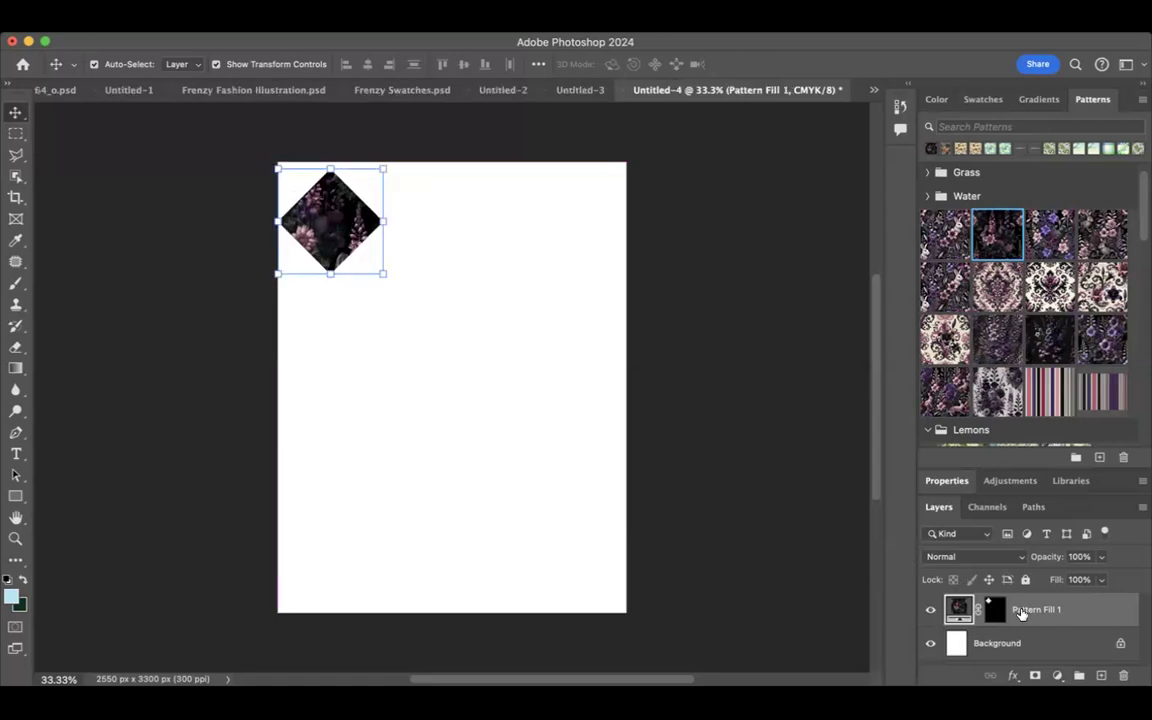
# Duplicate the diamond's layer into three copies and spread them out, two beside the original and one below.
pyautogui.moveTo(1020, 609); pyautogui.dragTo(1098, 674)
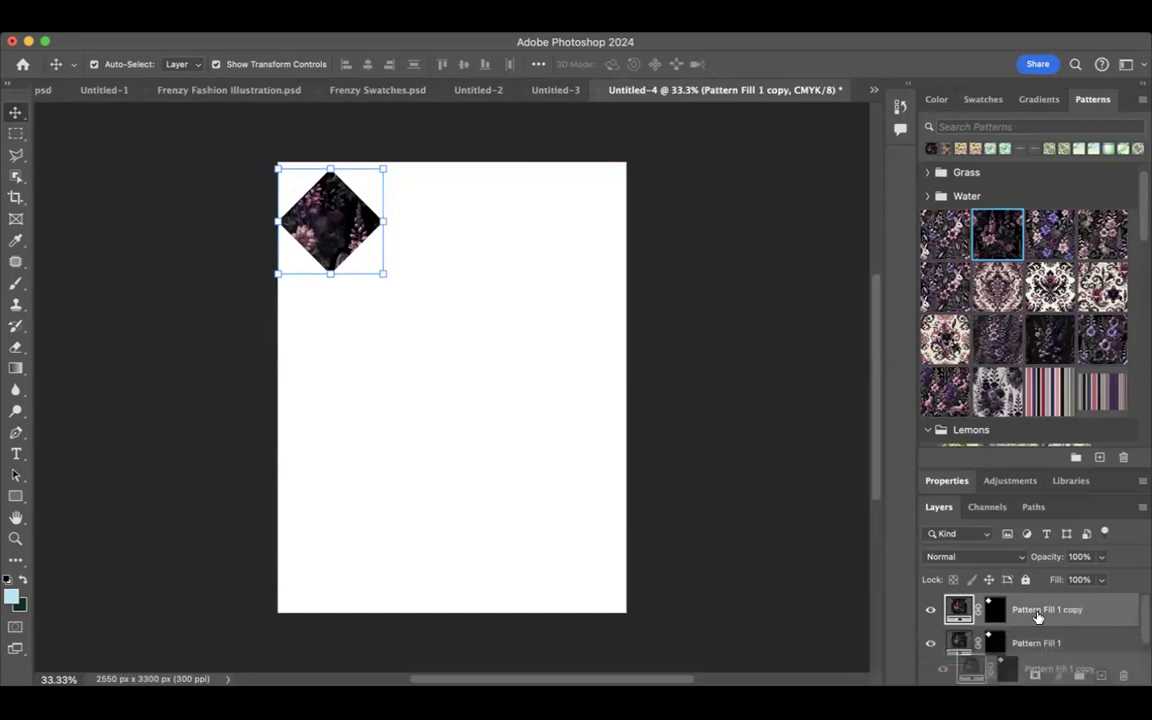
pyautogui.moveTo(1030, 612); pyautogui.dragTo(1098, 680)
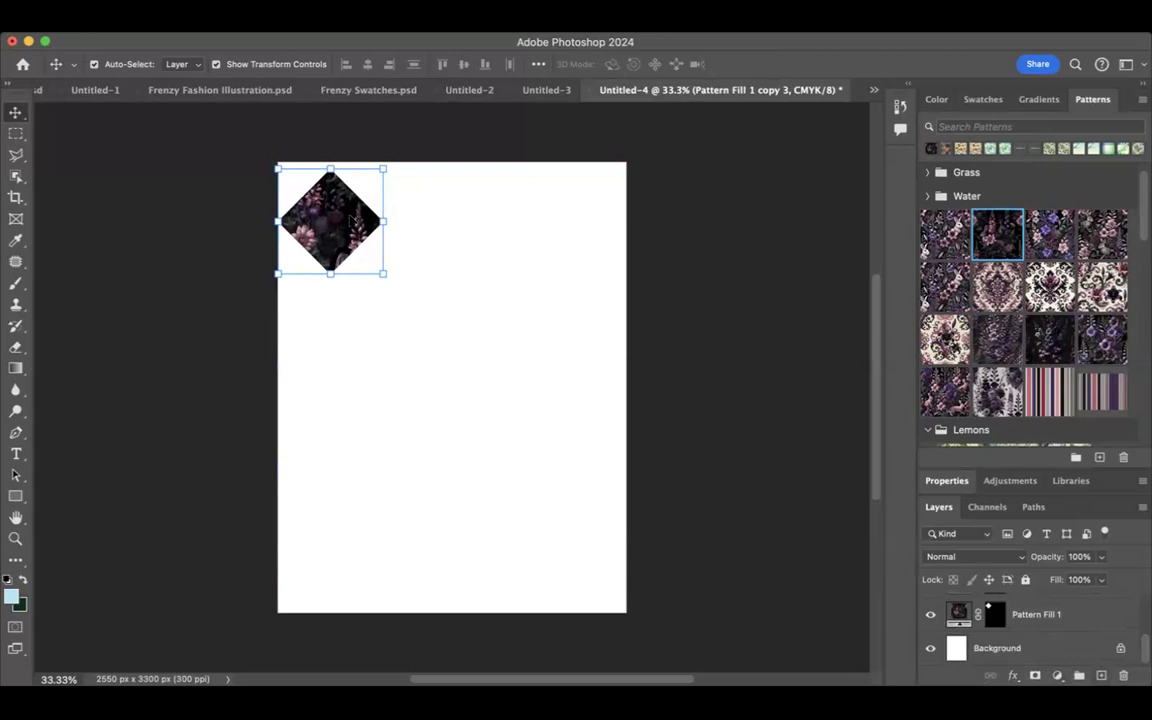
pyautogui.moveTo(343, 218); pyautogui.dragTo(530, 220)
pyautogui.click(350, 232)
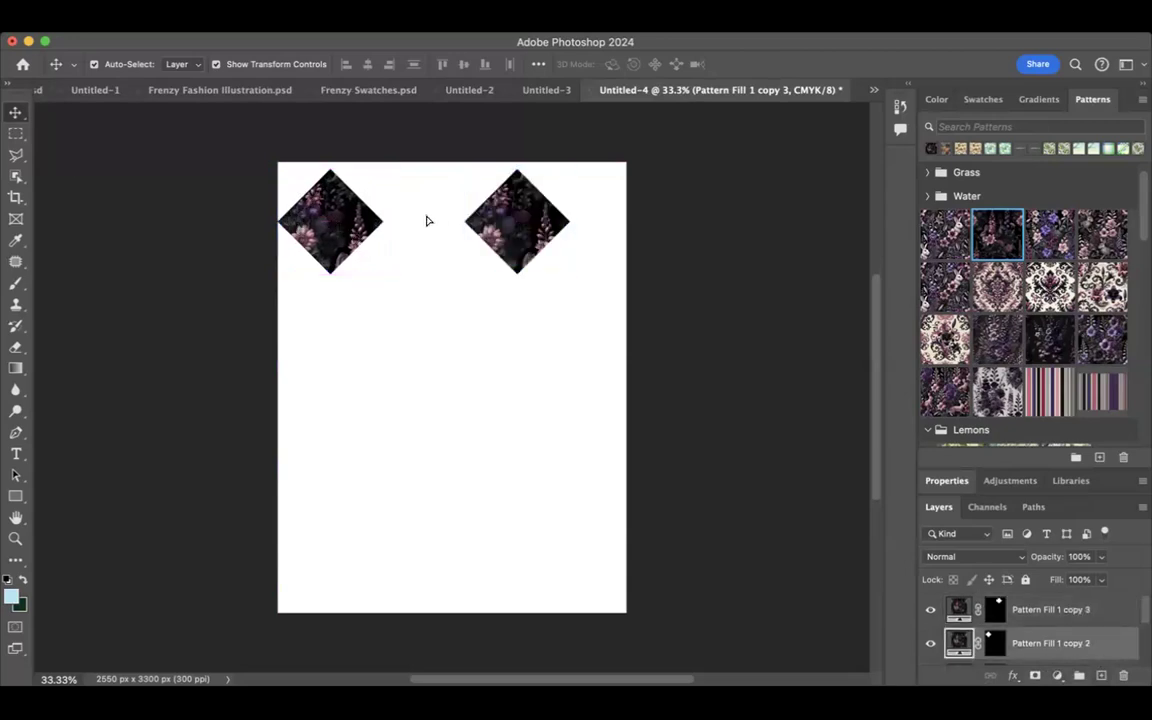
pyautogui.moveTo(427, 221); pyautogui.dragTo(456, 345)
pyautogui.moveTo(345, 230); pyautogui.dragTo(436, 224)
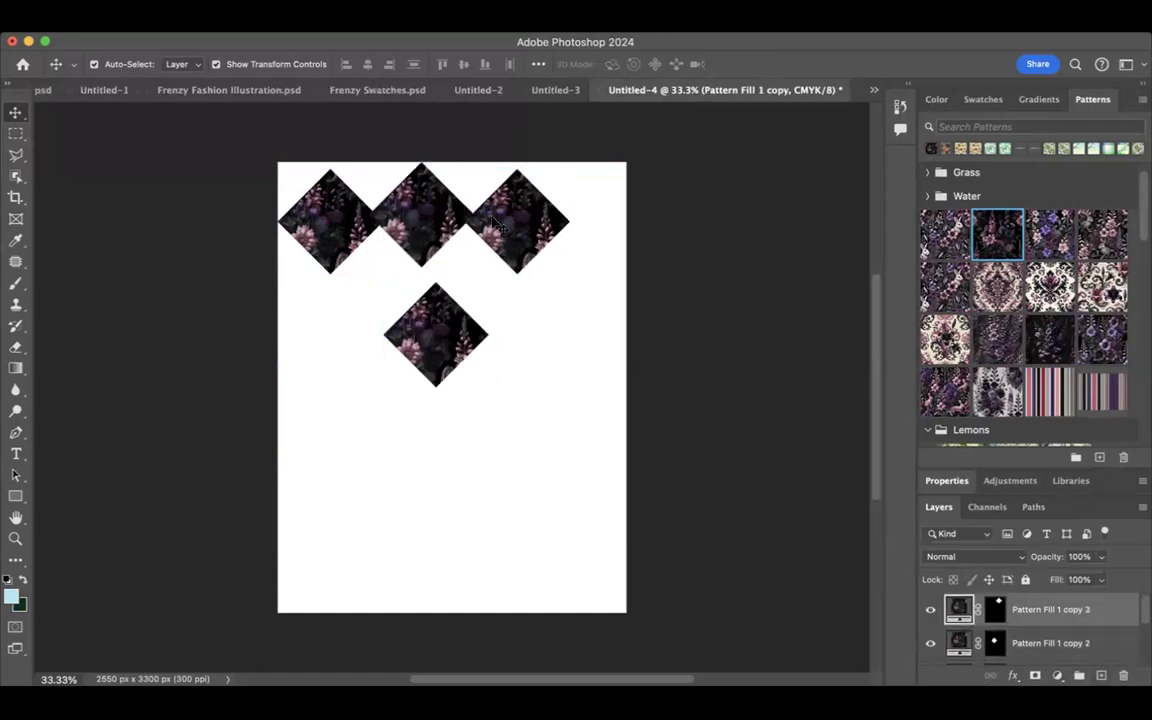
# Align the diamonds tip to tip, with three in the top row and one directly beneath the middle one.
pyautogui.moveTo(537, 224); pyautogui.dragTo(580, 224)
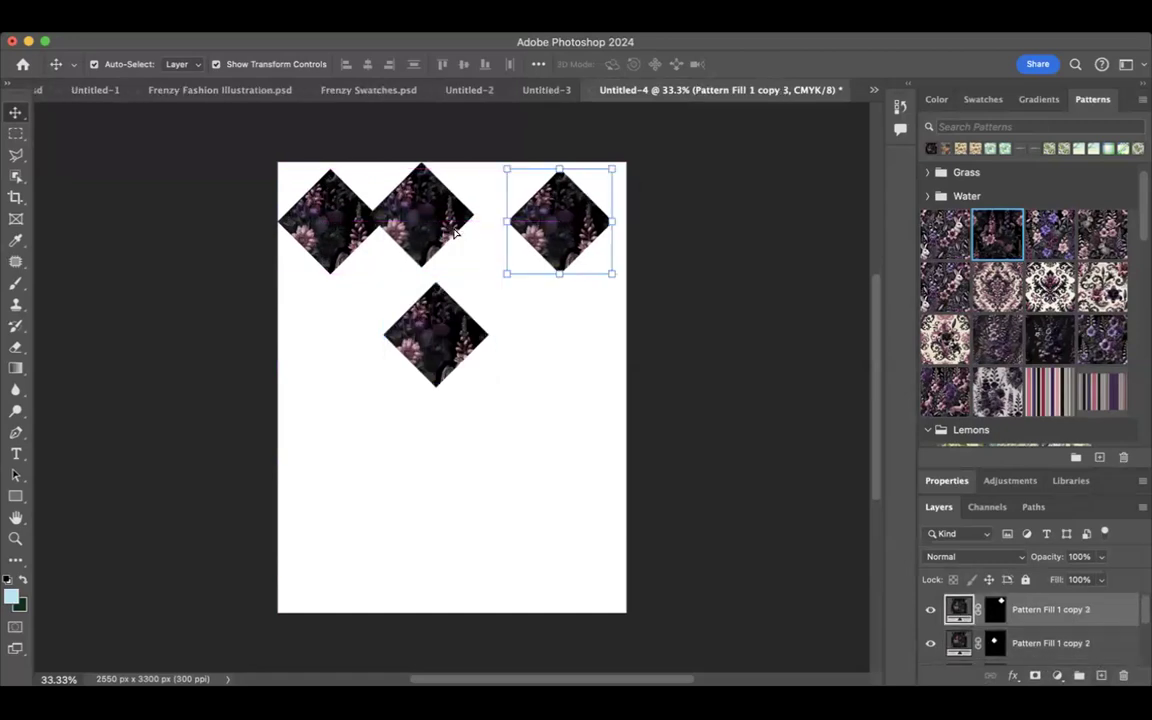
pyautogui.click(453, 340)
pyautogui.click(450, 339)
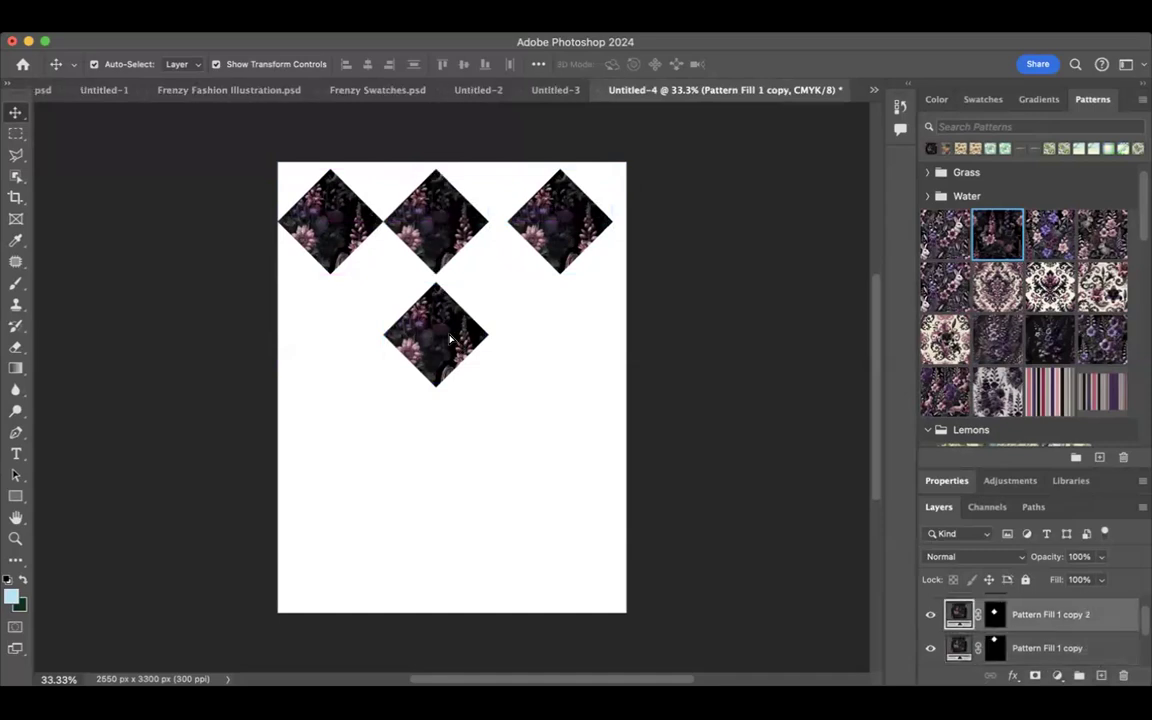
pyautogui.moveTo(450, 339); pyautogui.dragTo(450, 330)
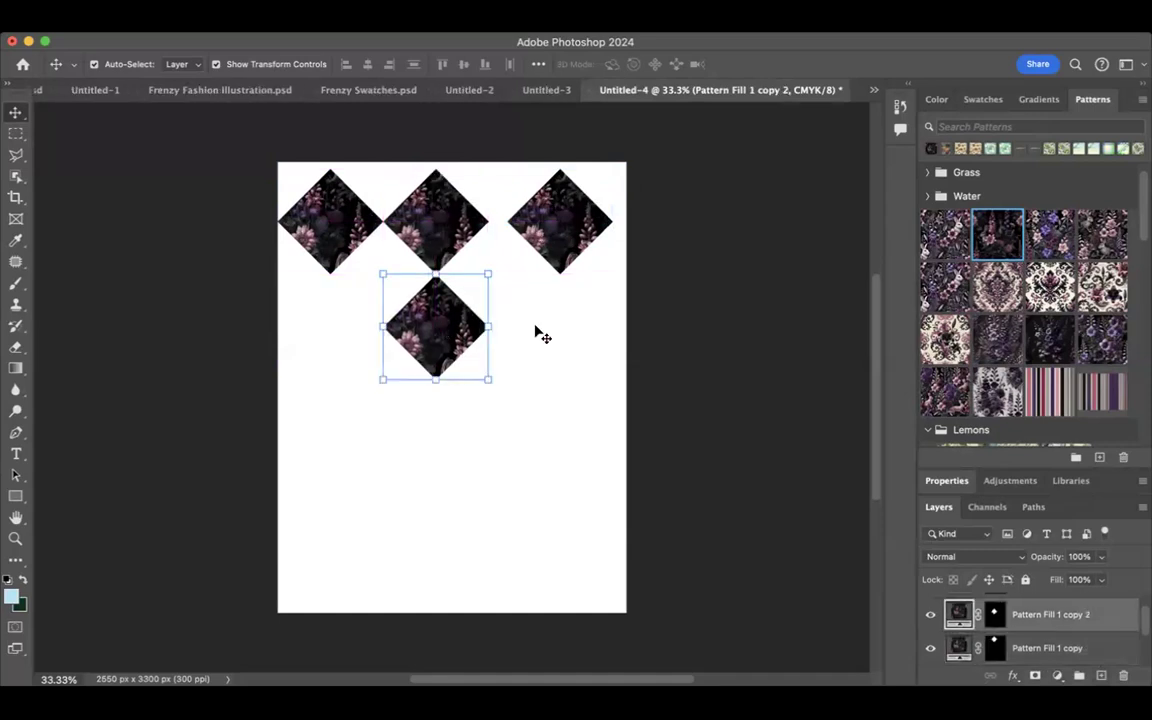
pyautogui.moveTo(540, 238); pyautogui.dragTo(521, 238)
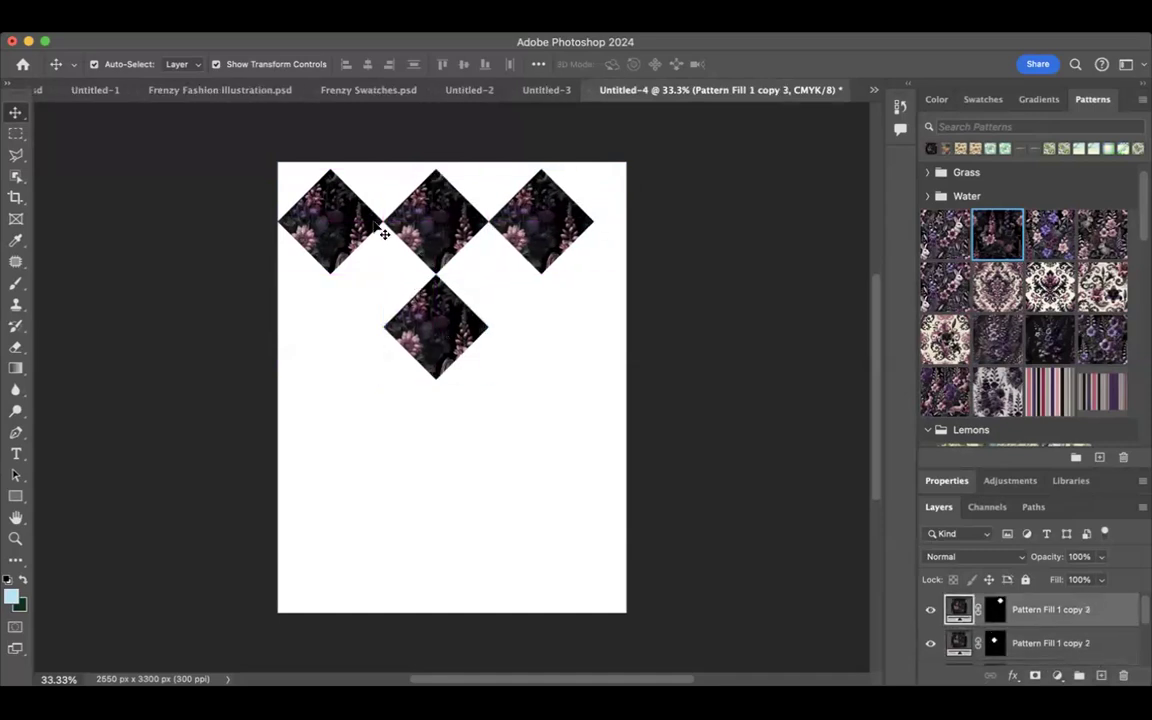
pyautogui.click(385, 233)
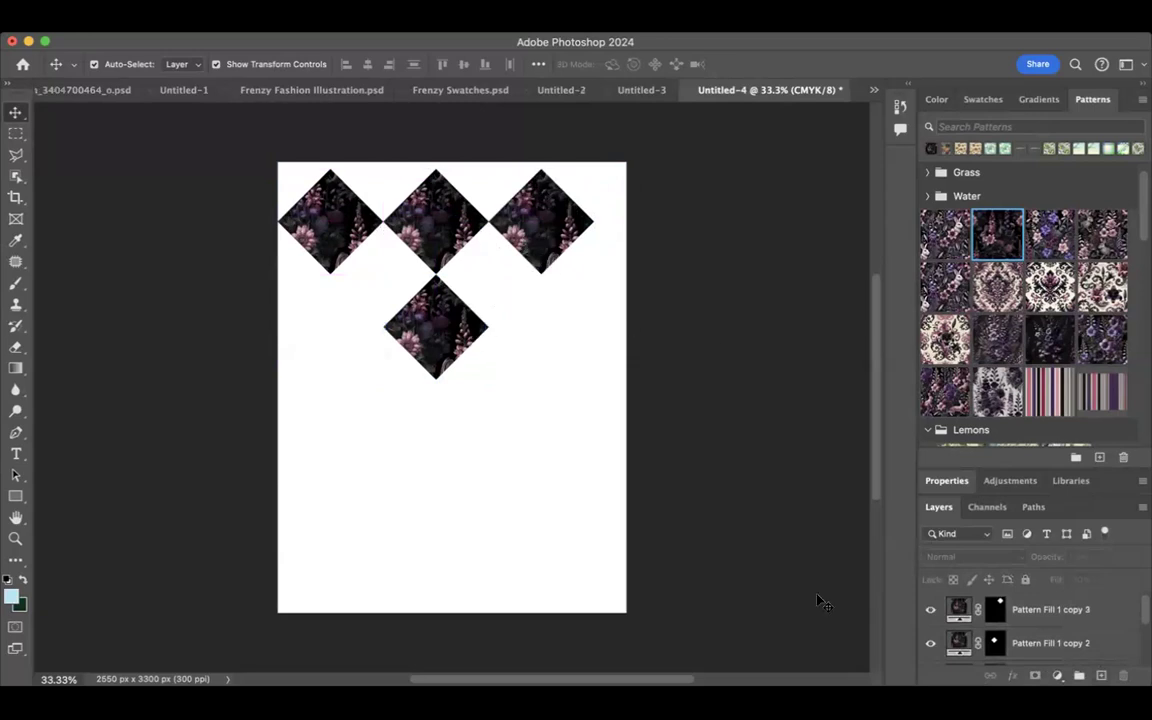
# Change the pattern fill of the rightmost diamond to the pink-and-cream damask pattern.
pyautogui.click(958, 612)
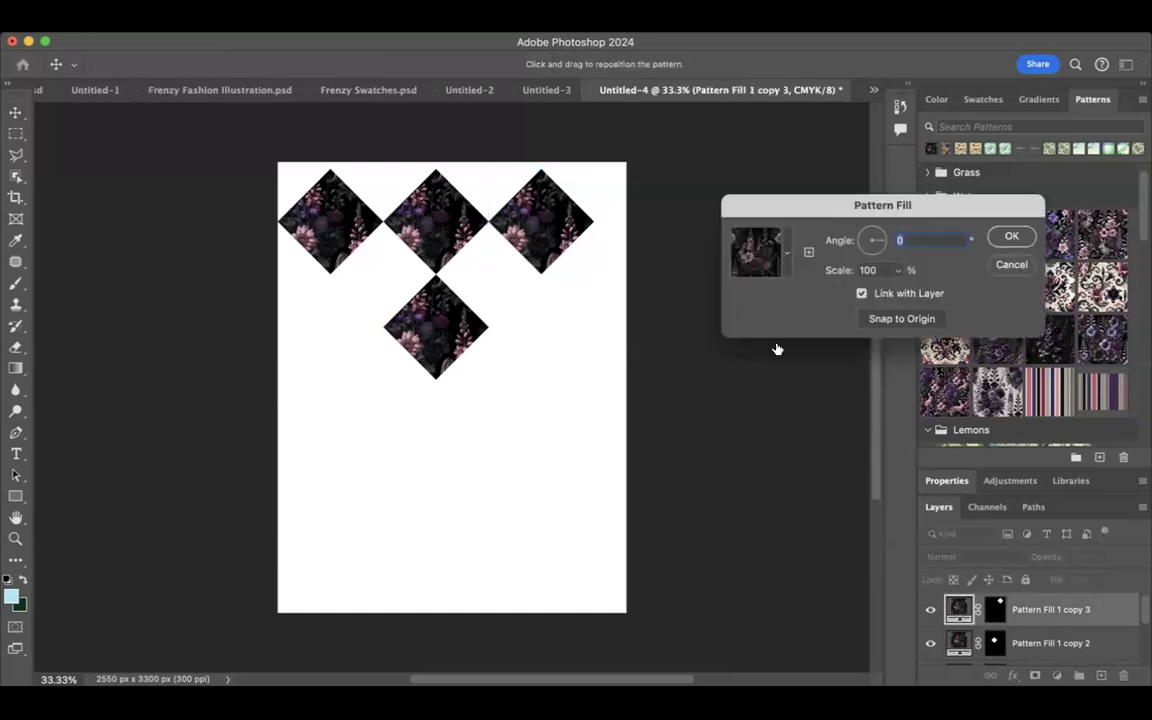
pyautogui.scroll(3, 778, 348)
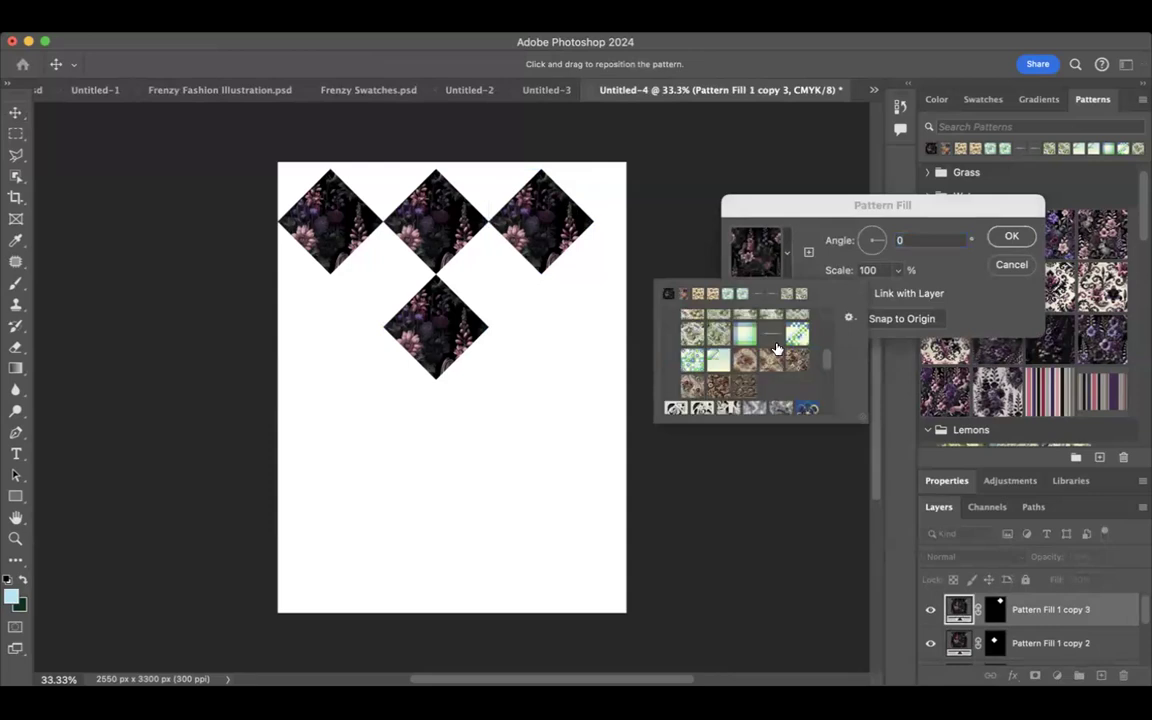
pyautogui.scroll(-3, 779, 399)
pyautogui.scroll(-3, 785, 393)
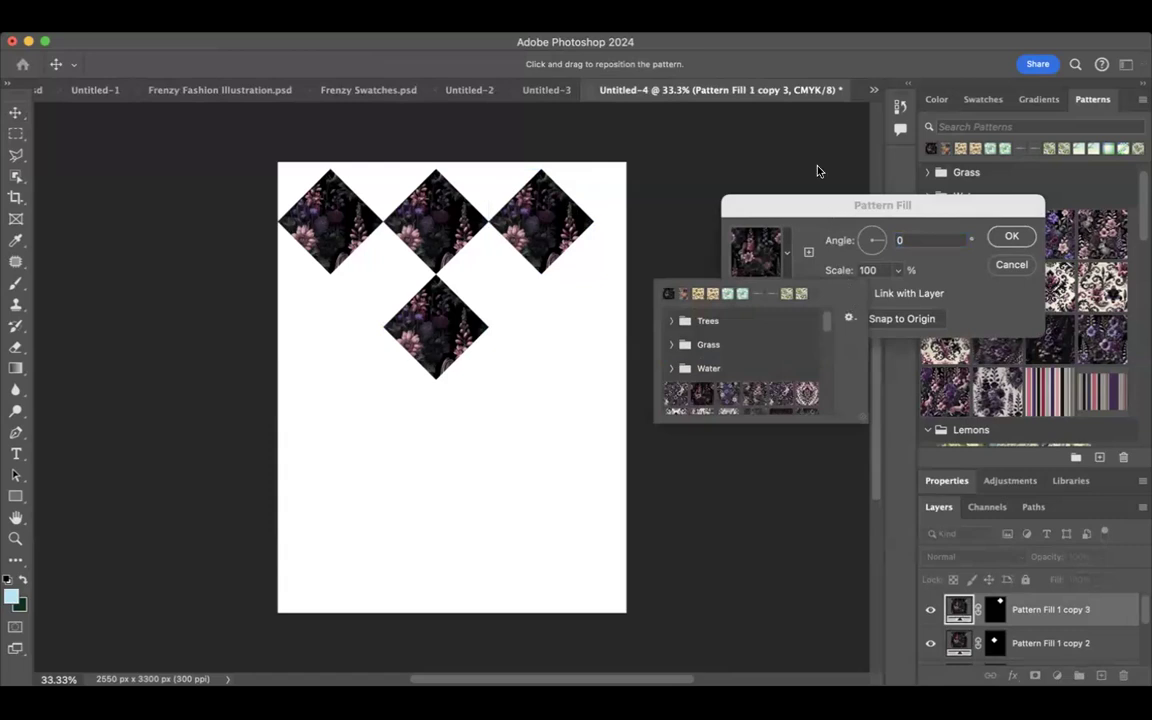
pyautogui.moveTo(884, 206); pyautogui.dragTo(873, 162)
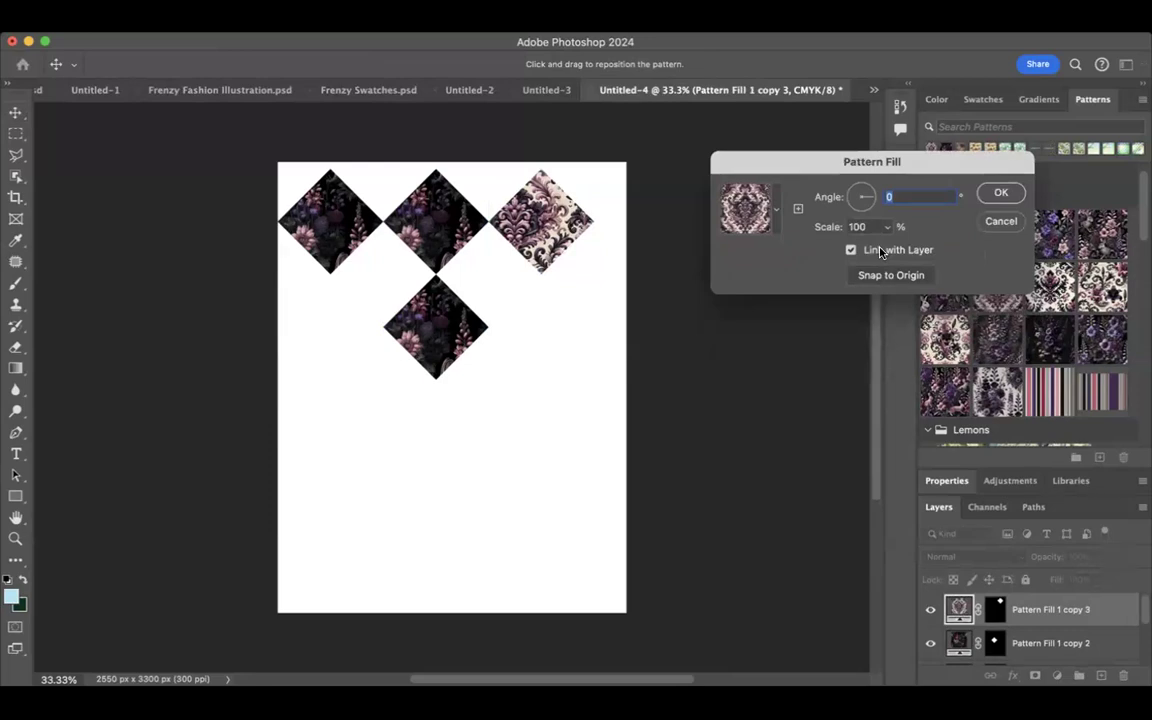
# Scale the damask pattern to 56% and reposition it so the motif sits centred within the diamond.
pyautogui.moveTo(887, 227); pyautogui.dragTo(883, 248)
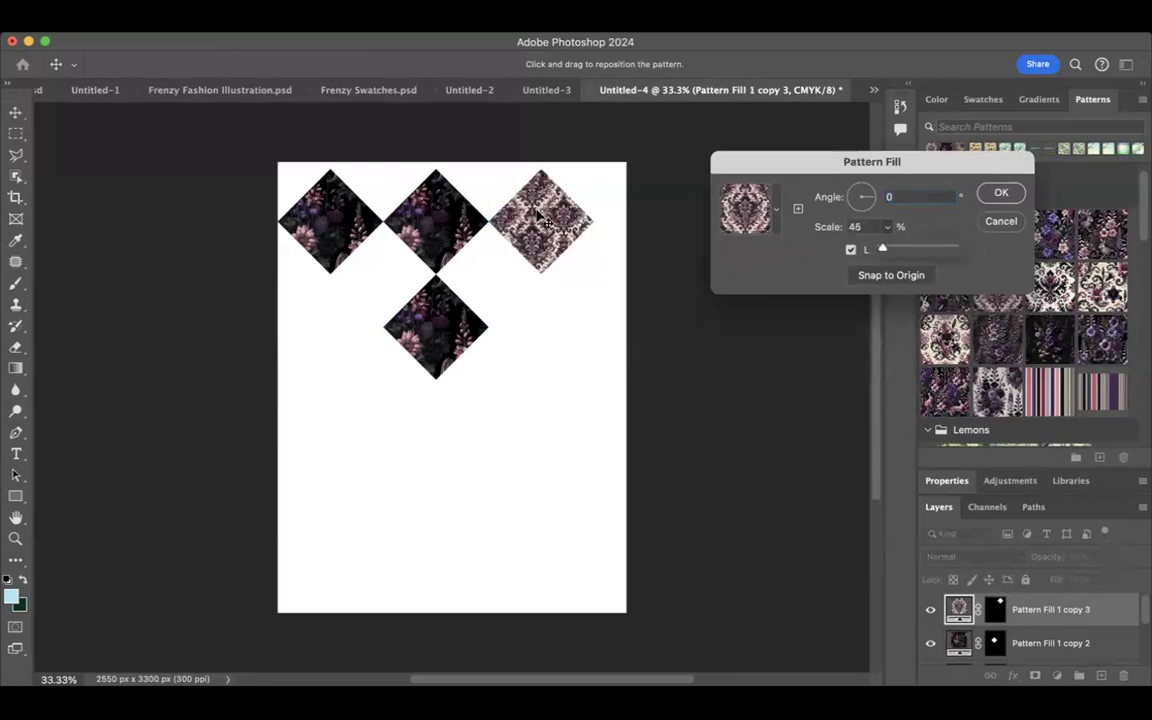
pyautogui.moveTo(543, 221); pyautogui.dragTo(555, 228)
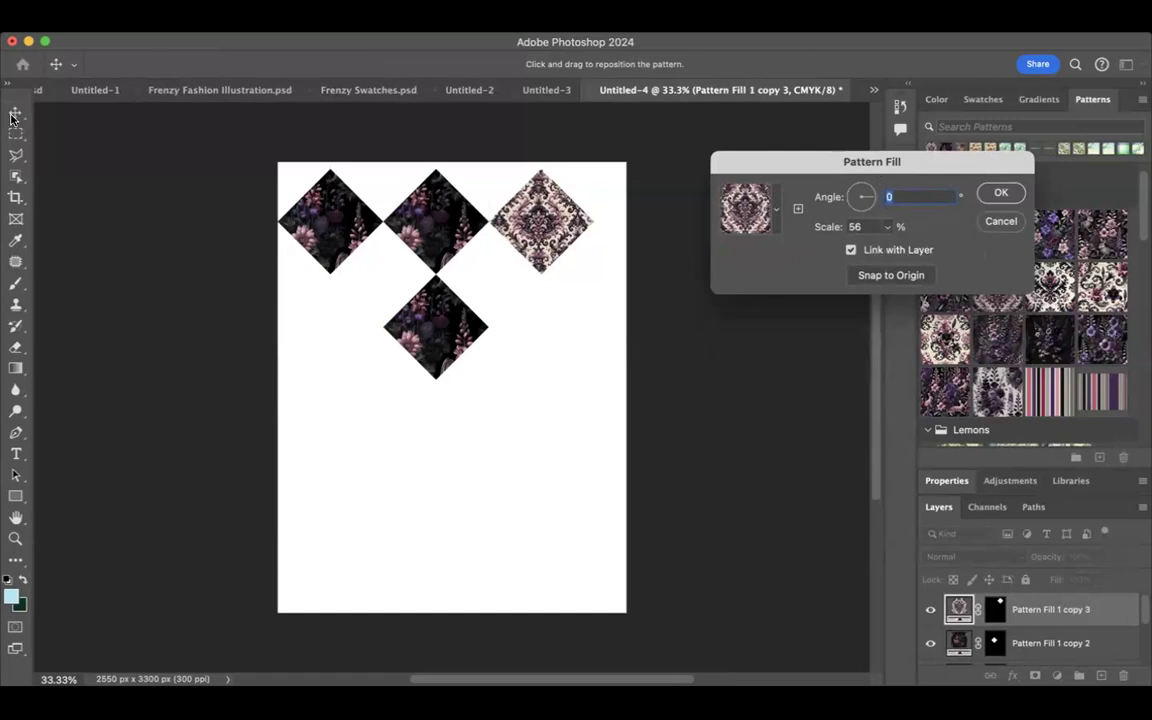
pyautogui.moveTo(536, 216)
pyautogui.mouseDown()
pyautogui.moveTo(500, 200)
pyautogui.moveTo(515, 210)
pyautogui.moveTo(495, 210)
pyautogui.moveTo(538, 225)
pyautogui.moveTo(534, 200)
pyautogui.mouseUp()
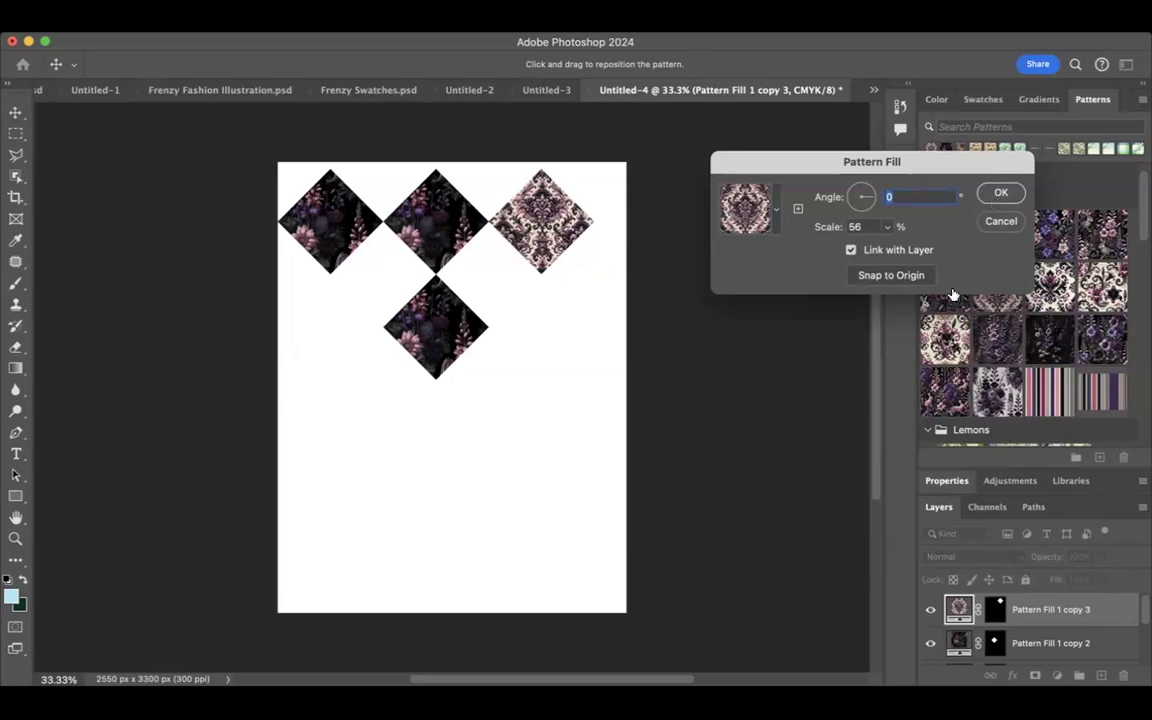
# Fill the middle diamond of the top row with the purple floral pattern at 78% scale and a 31.49° angle.
pyautogui.click(1096, 342)
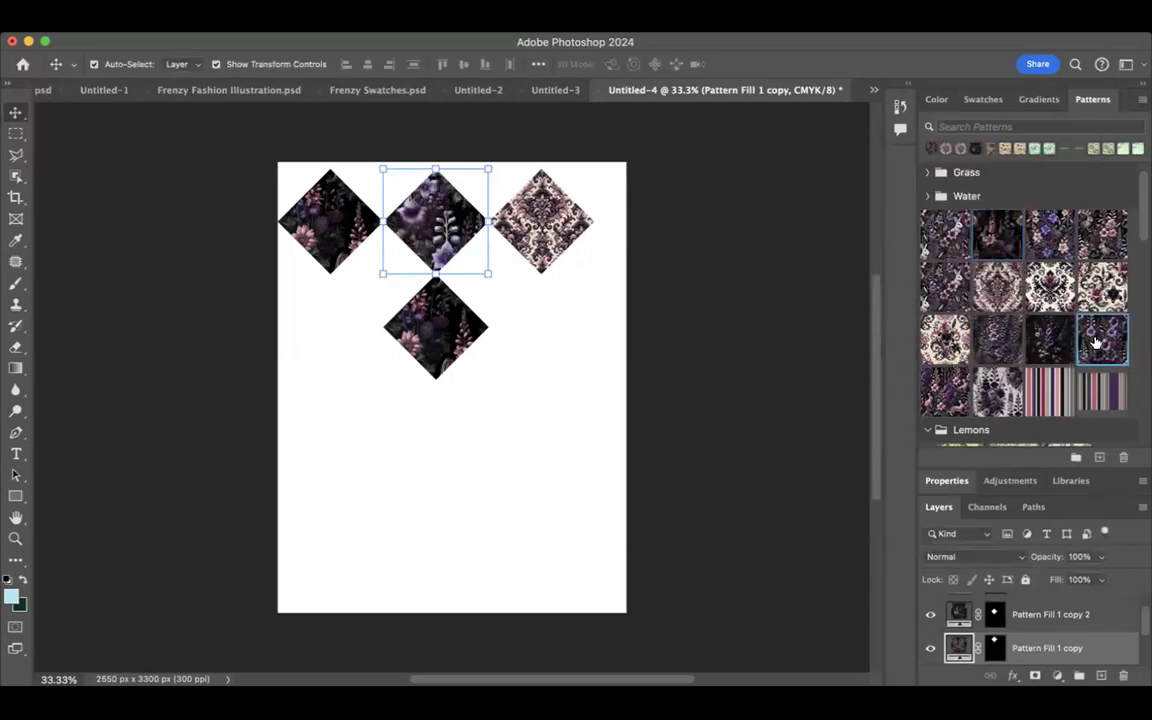
pyautogui.doubleClick(960, 646)
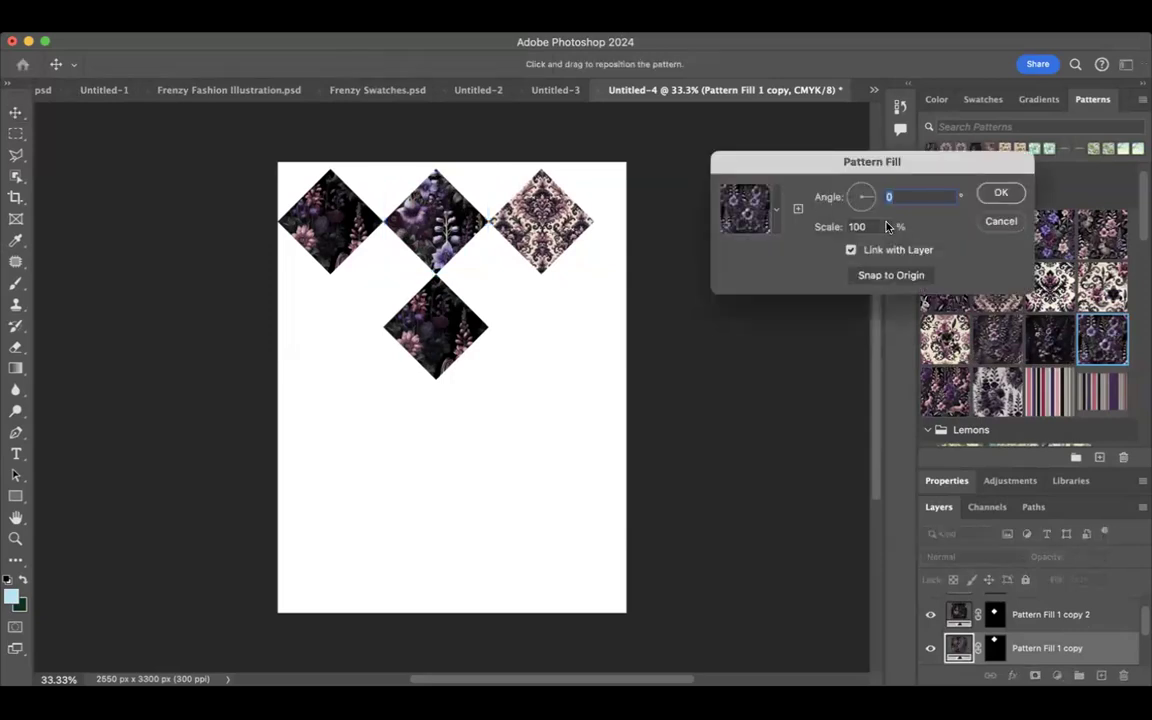
pyautogui.click(887, 227)
pyautogui.moveTo(885, 250); pyautogui.dragTo(884, 250)
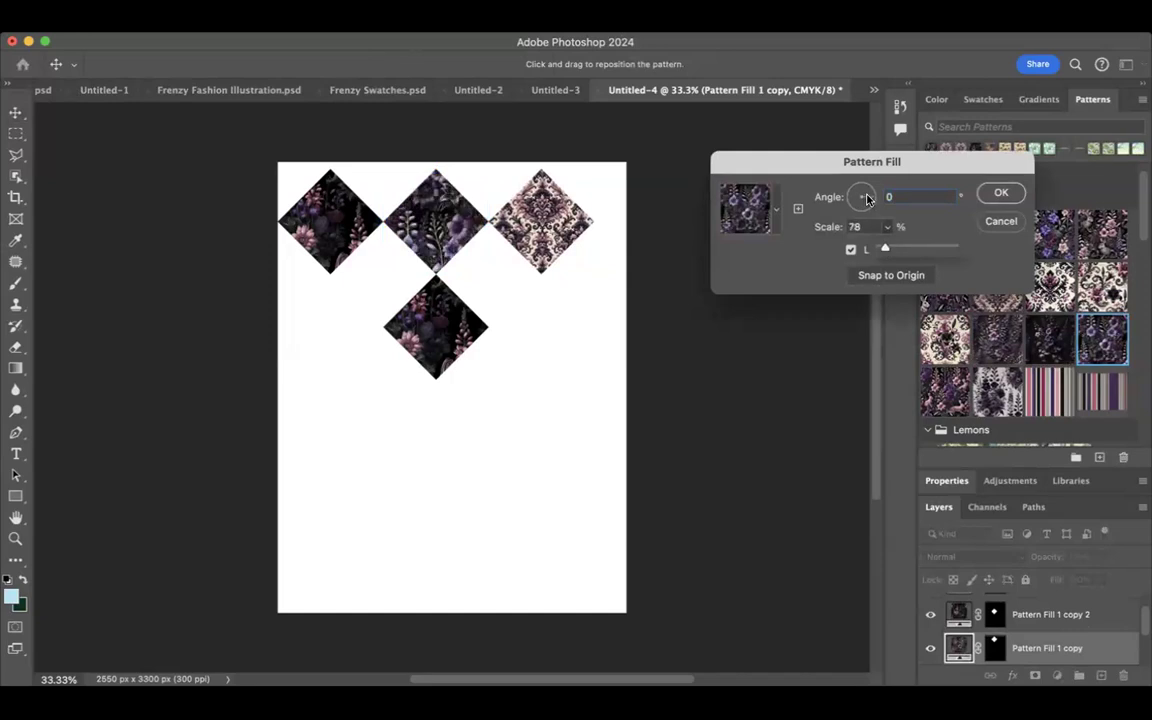
pyautogui.click(866, 197)
pyautogui.moveTo(866, 197); pyautogui.dragTo(876, 192)
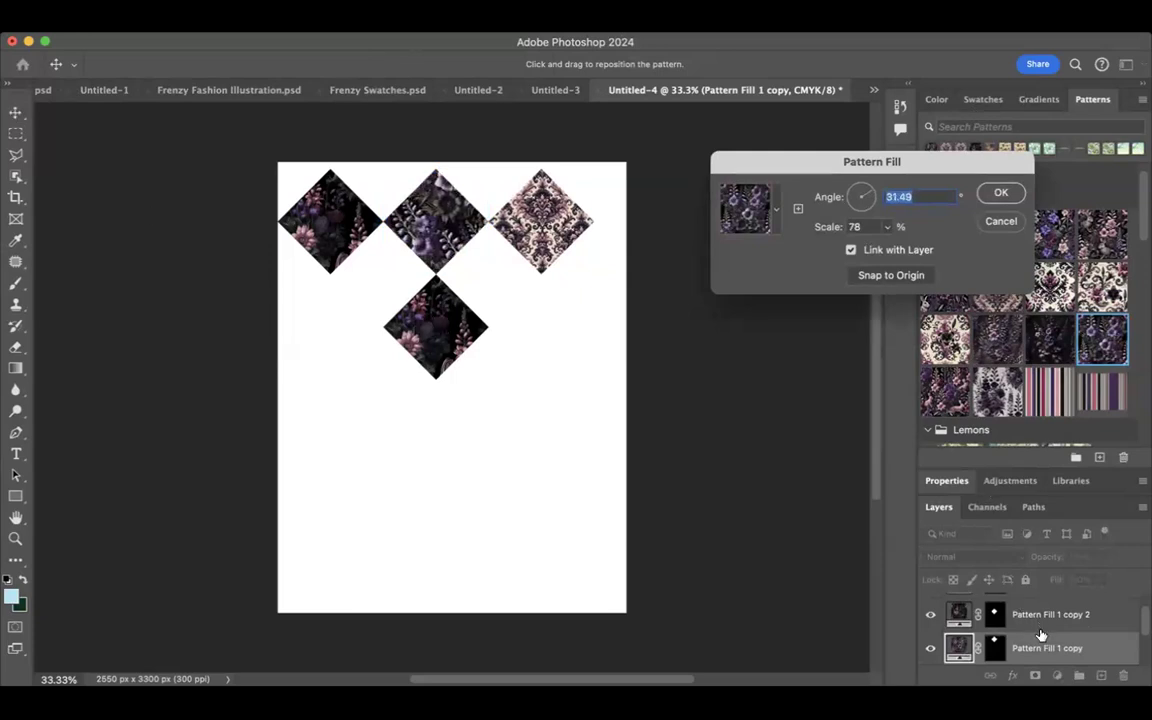
pyautogui.click(1002, 200)
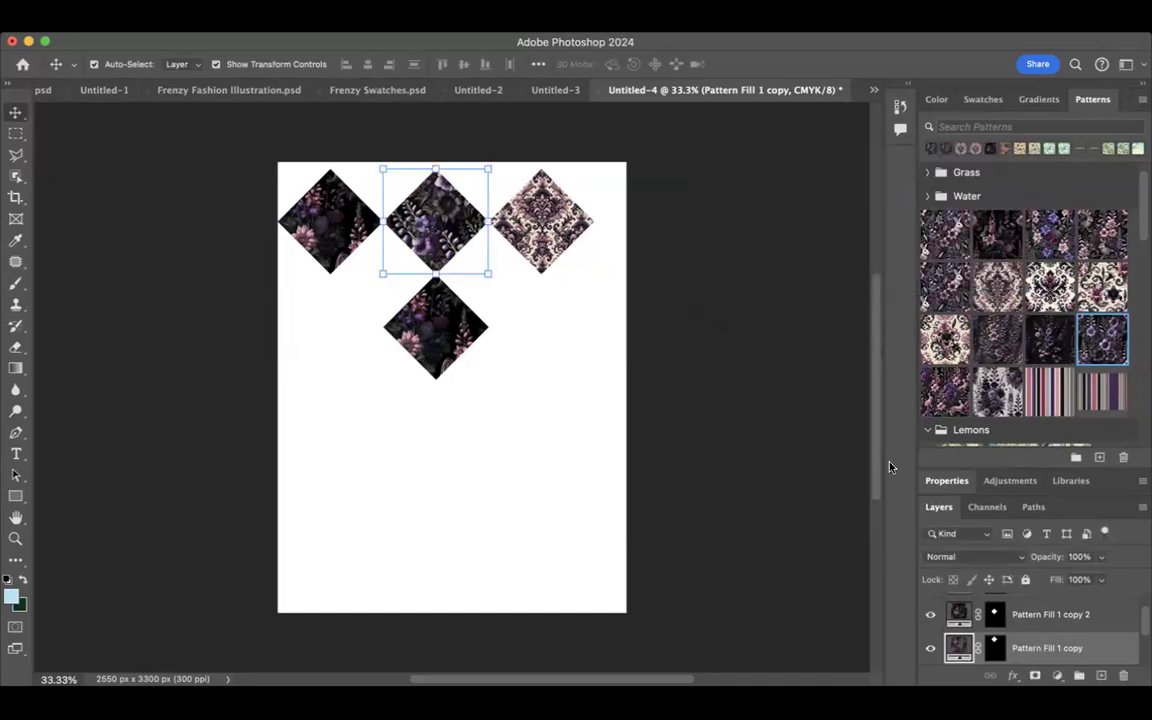
# Change the lower diamond's fill to the purple floral pattern on a light background, scaled to 56%.
pyautogui.click(960, 615)
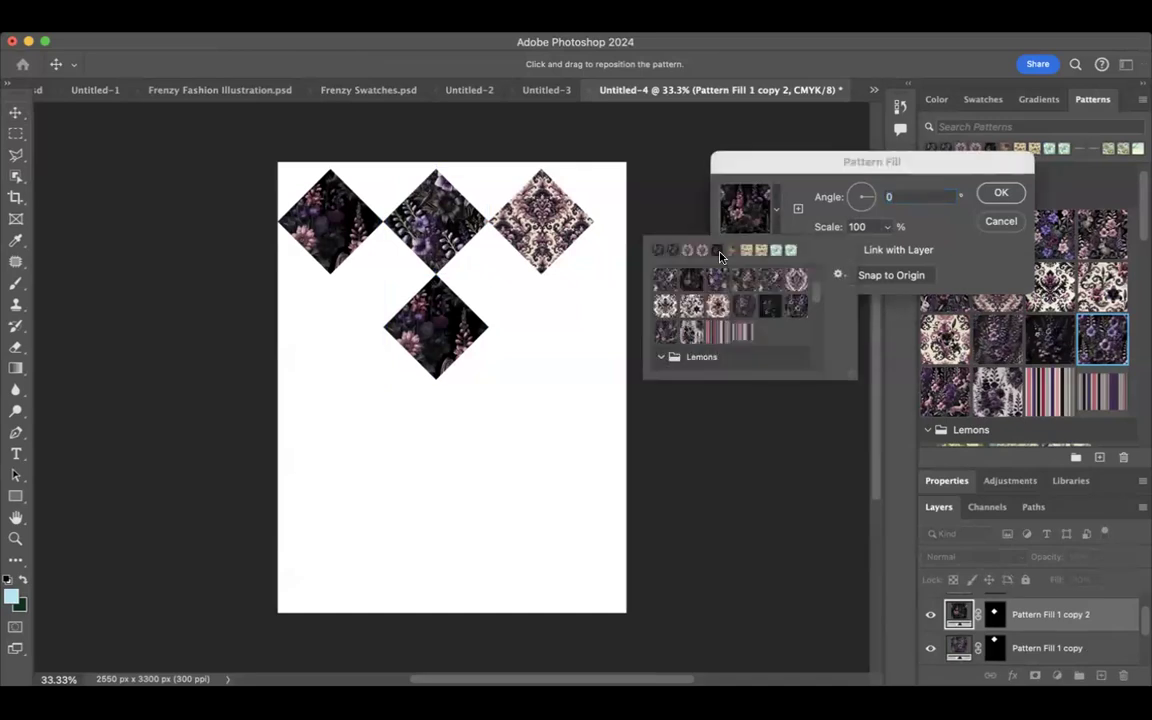
pyautogui.click(688, 333)
pyautogui.click(884, 233)
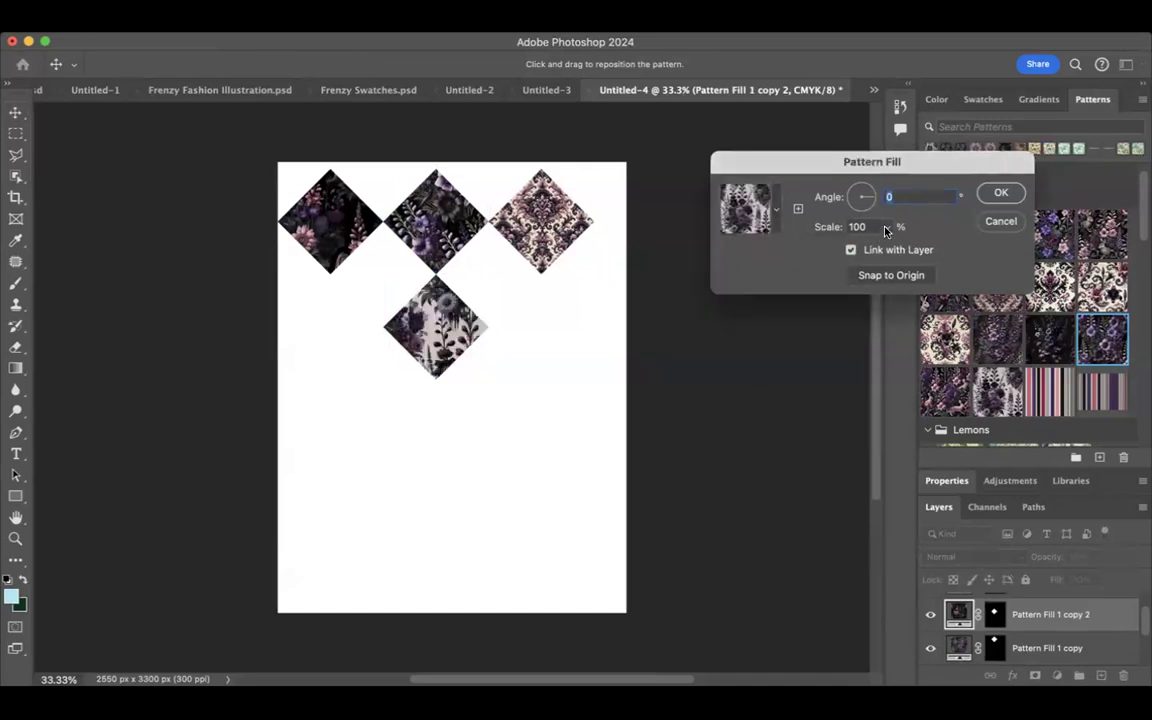
pyautogui.moveTo(887, 250); pyautogui.dragTo(885, 248)
pyautogui.moveTo(884, 252); pyautogui.dragTo(883, 248)
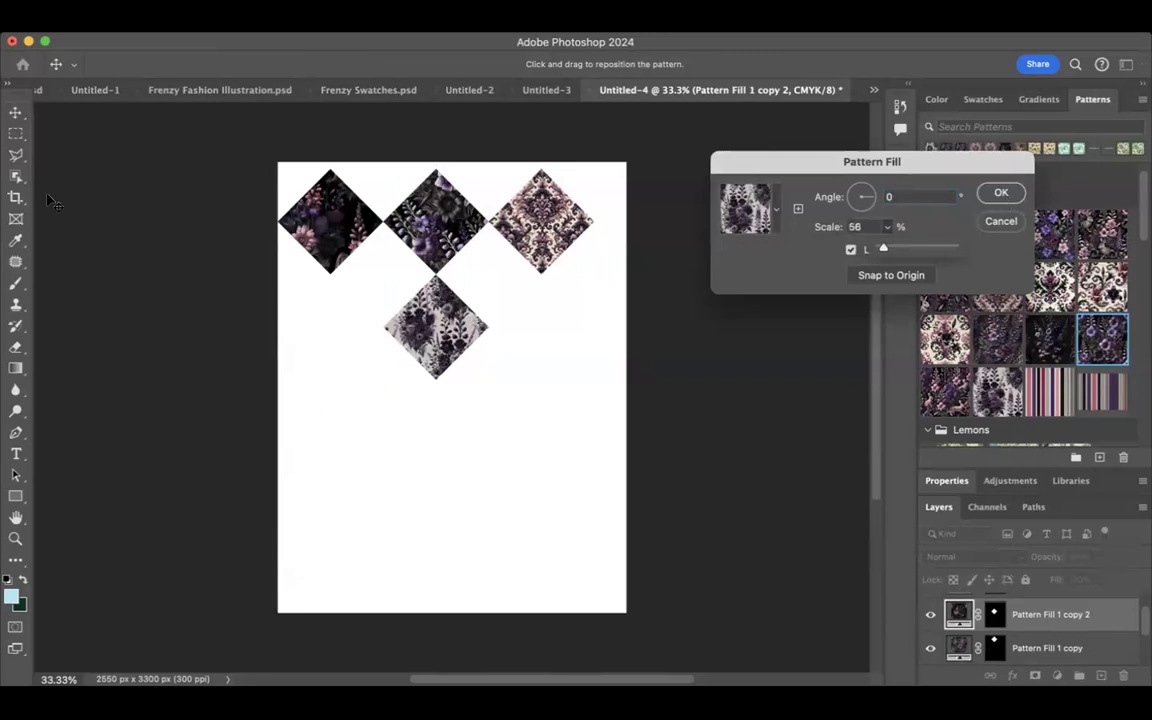
pyautogui.click(15, 111)
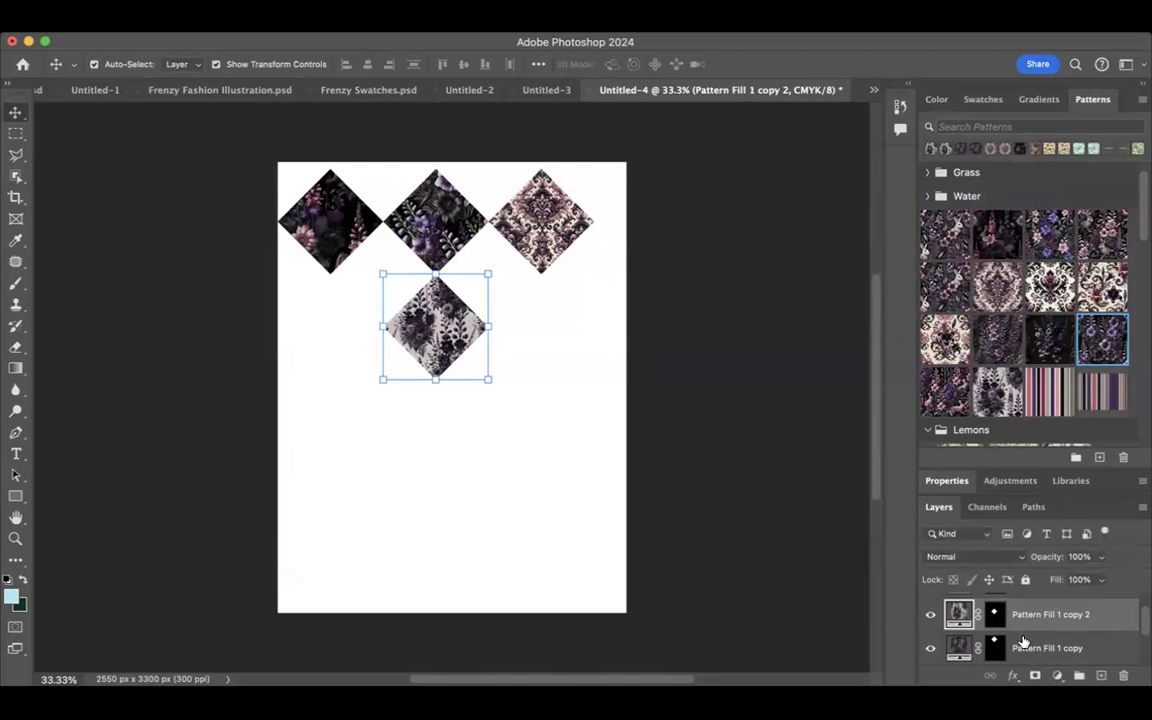
# Duplicate the damask diamond and place two of the diamonds side by side in the lower part of the page.
pyautogui.scroll(-2, 1023, 641)
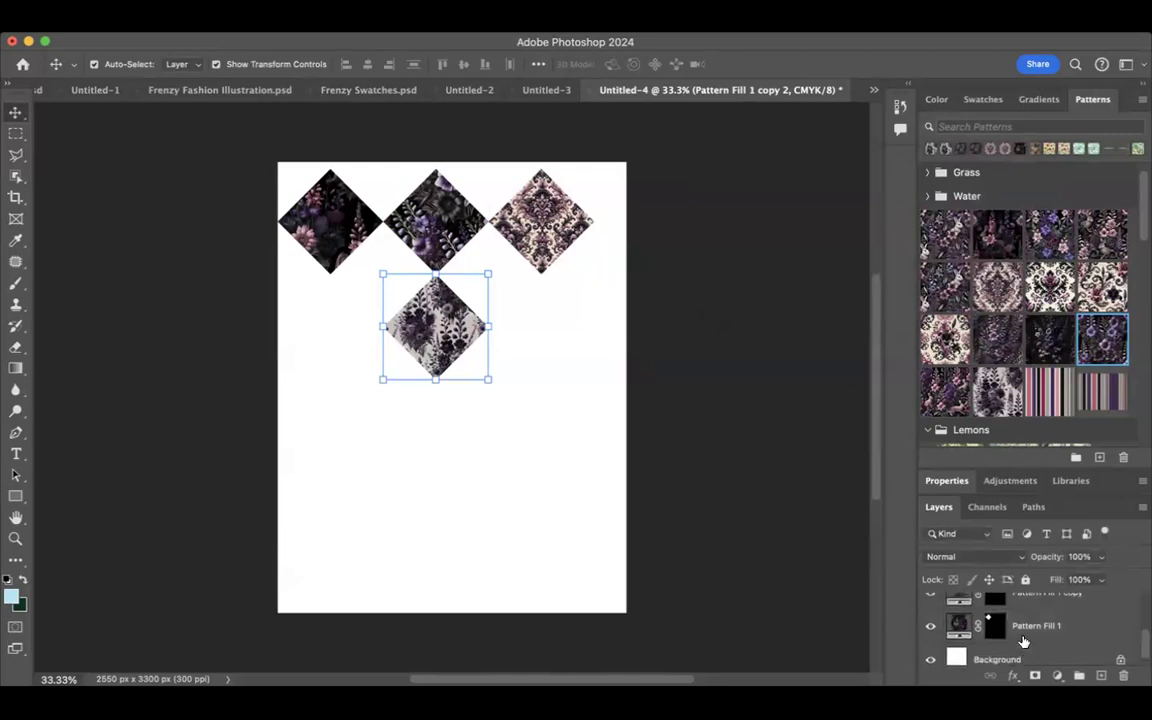
pyautogui.scroll(3, 1025, 630)
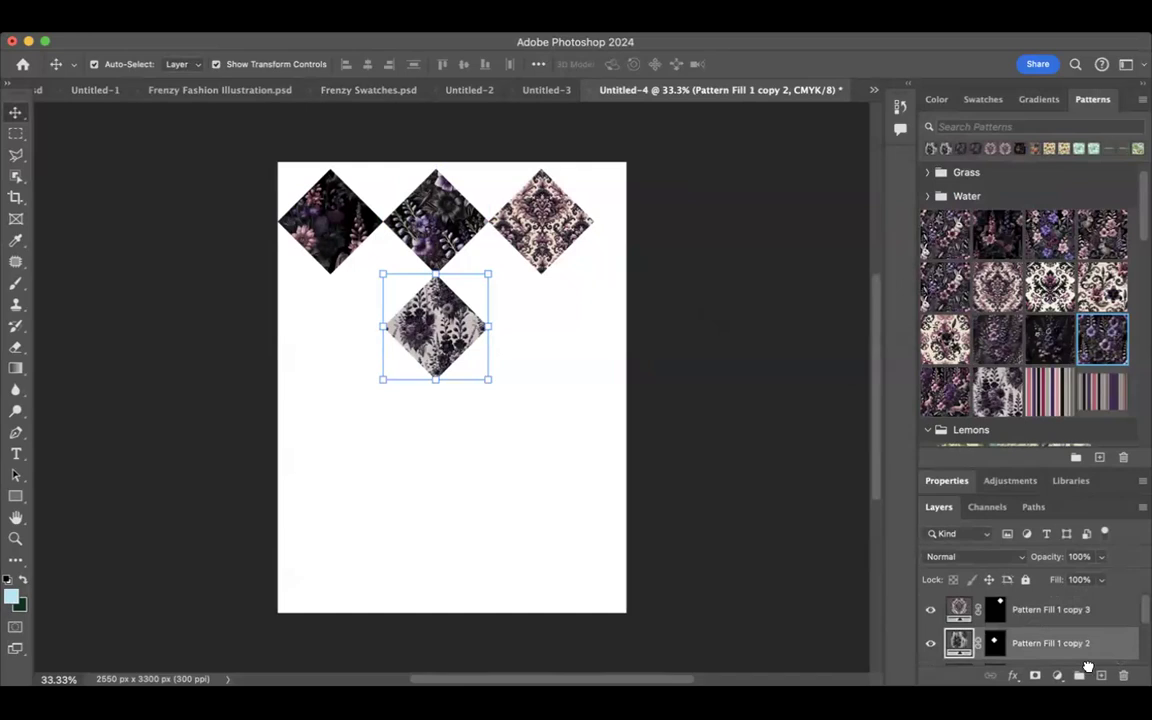
pyautogui.moveTo(1080, 646); pyautogui.dragTo(1093, 674)
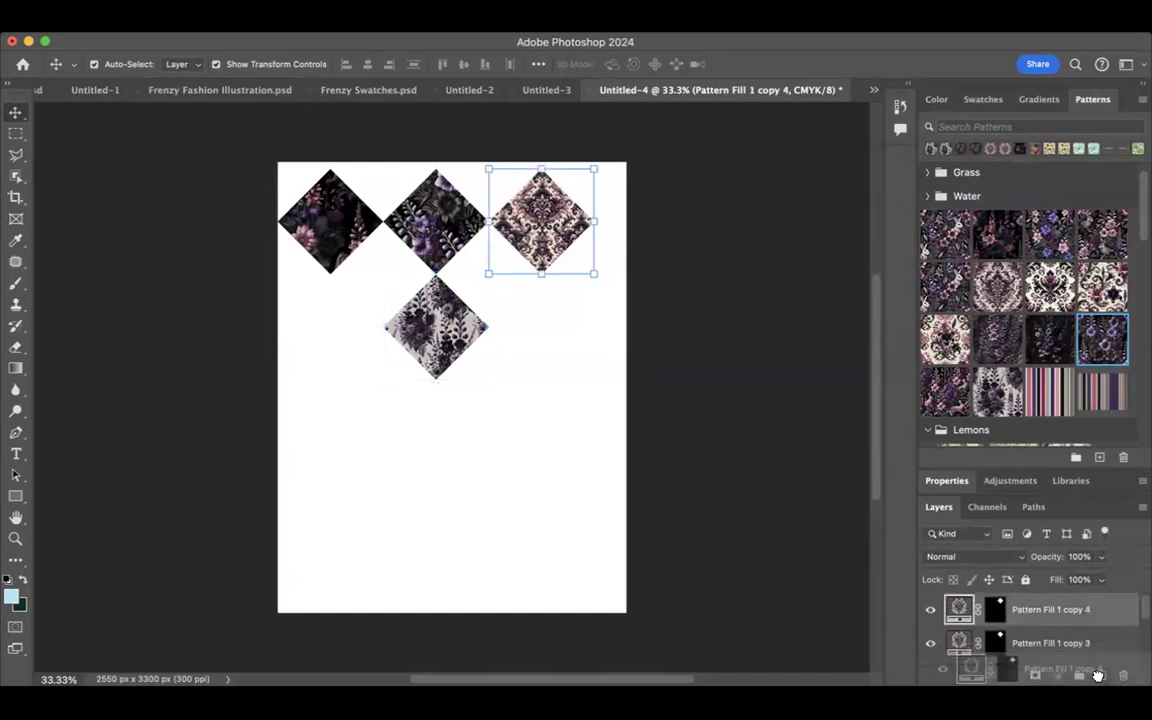
pyautogui.moveTo(1018, 609); pyautogui.dragTo(1101, 678)
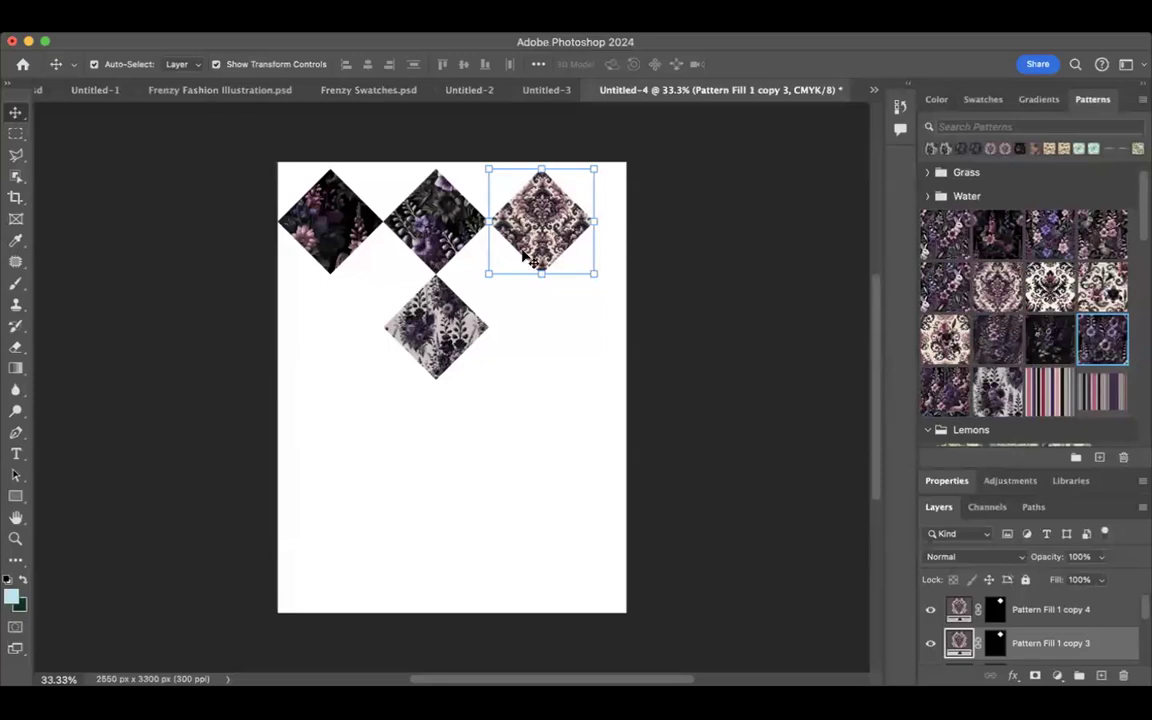
pyautogui.moveTo(500, 222); pyautogui.dragTo(301, 454)
pyautogui.moveTo(541, 222); pyautogui.dragTo(456, 435)
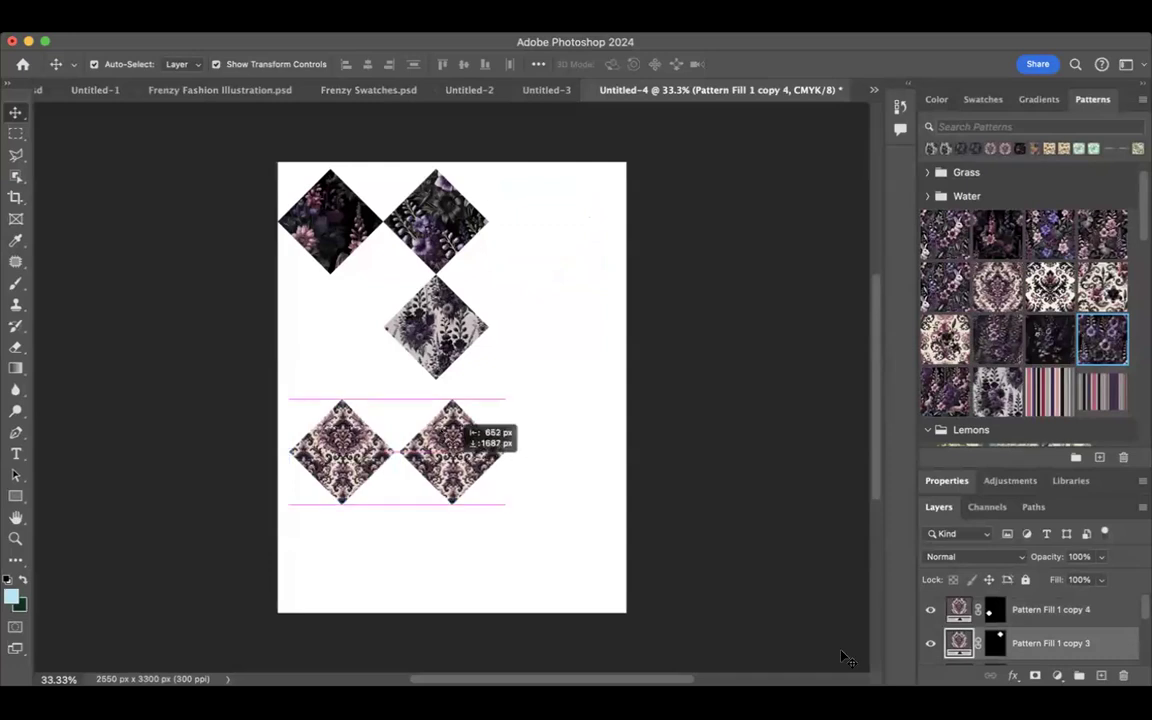
# Duplicate the second damask diamond and align the copy beside it to complete a touching row of three.
pyautogui.moveTo(1030, 642); pyautogui.dragTo(1104, 677)
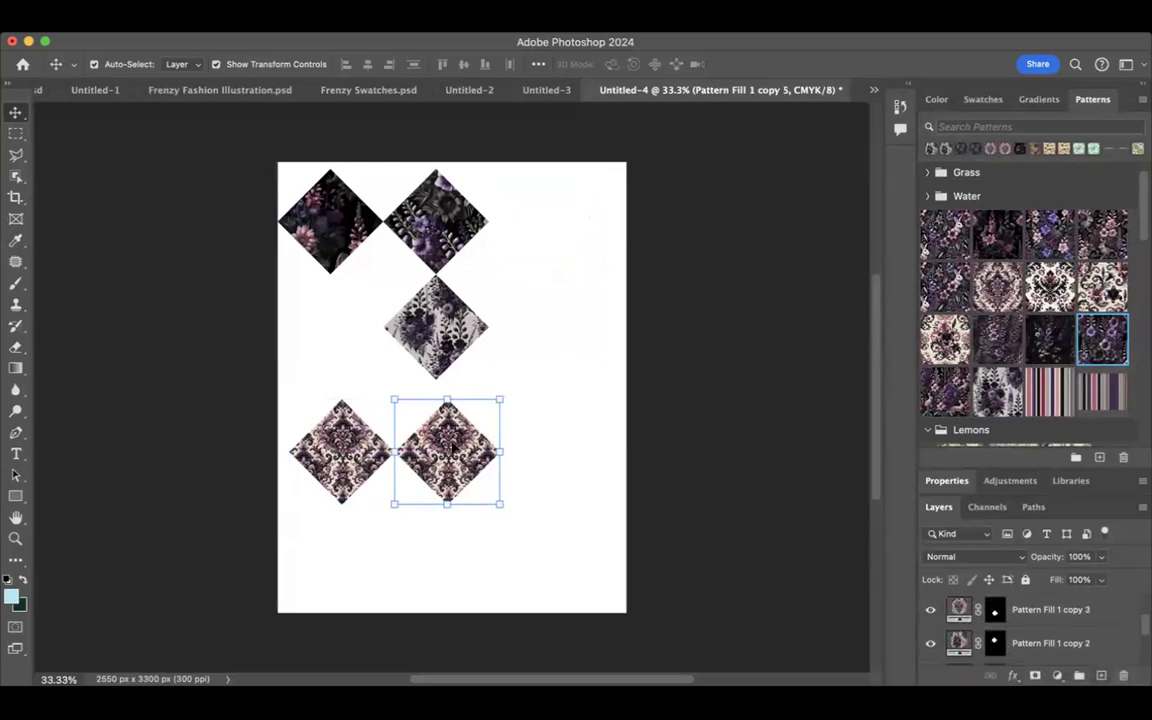
pyautogui.moveTo(450, 455)
pyautogui.mouseDown()
pyautogui.moveTo(583, 447)
pyautogui.moveTo(453, 470)
pyautogui.moveTo(448, 455)
pyautogui.mouseUp()
pyautogui.moveTo(558, 450); pyautogui.dragTo(540, 450)
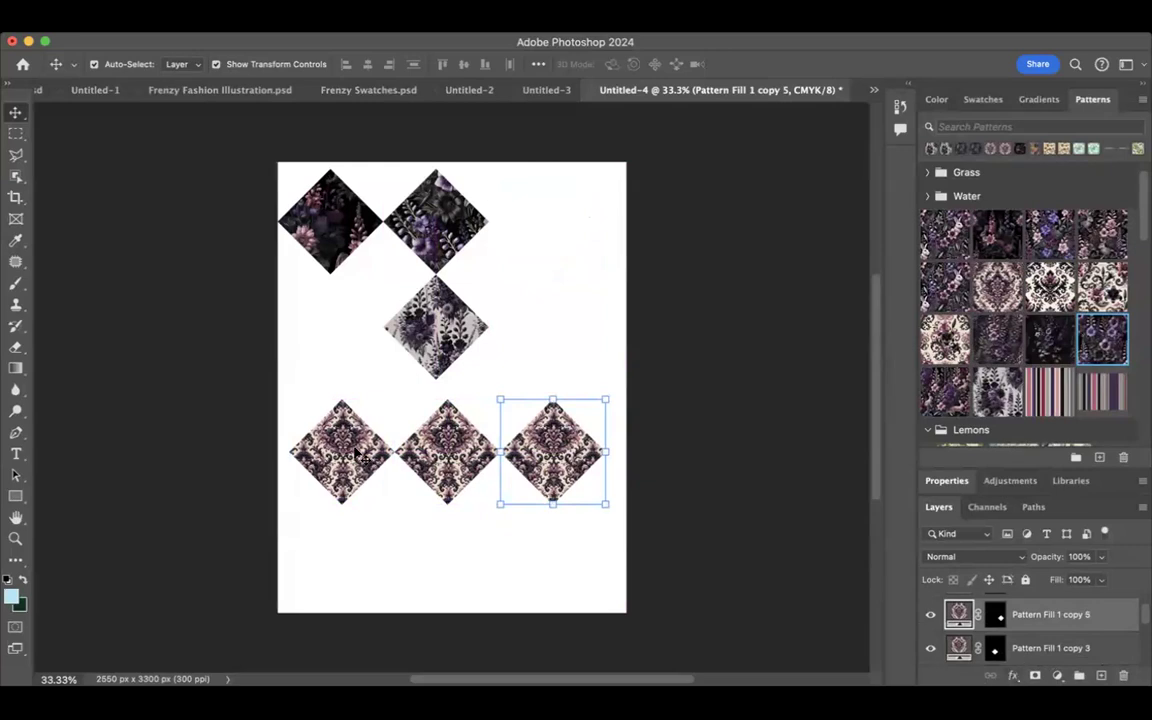
# Add a drop shadow effect to the leftmost damask diamond, keeping the diamond in view beside the effect settings.
pyautogui.click(357, 453)
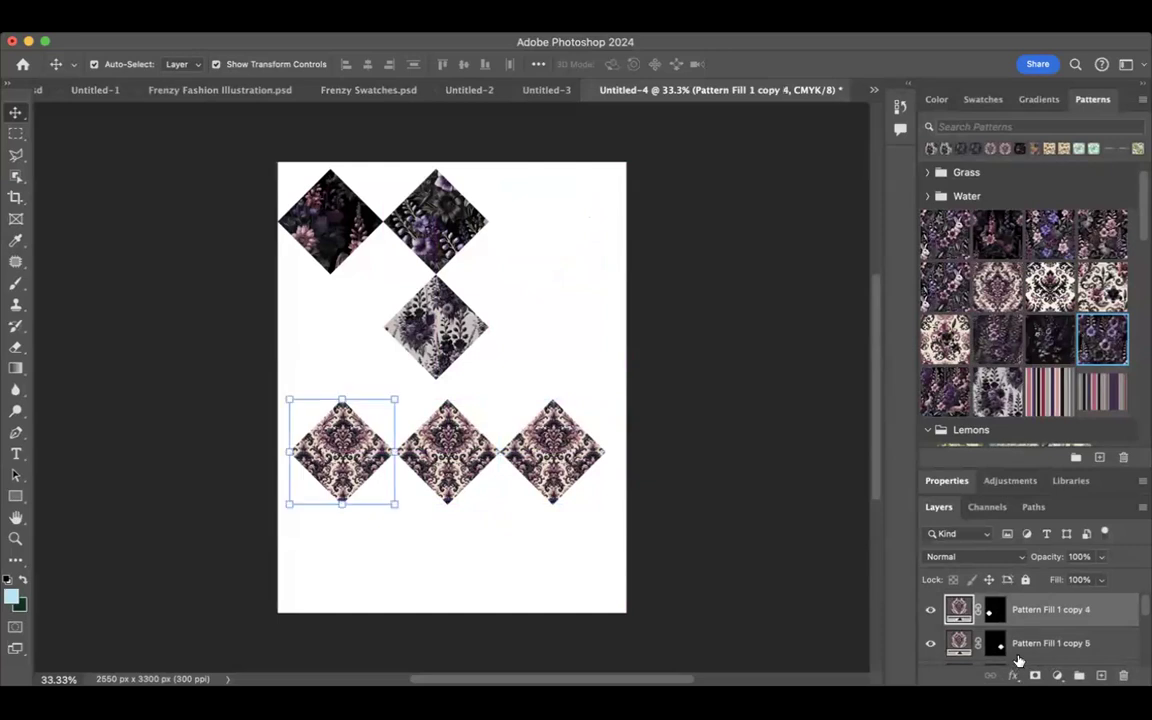
pyautogui.click(1014, 674)
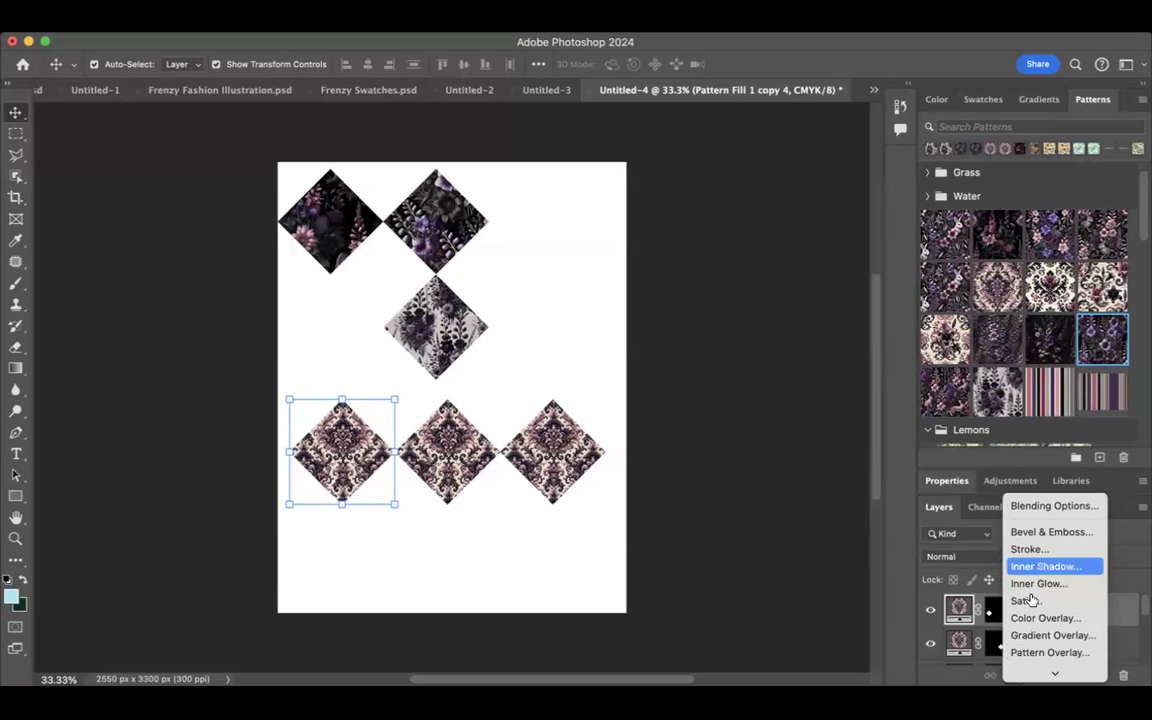
pyautogui.scroll(-1, 1036, 625)
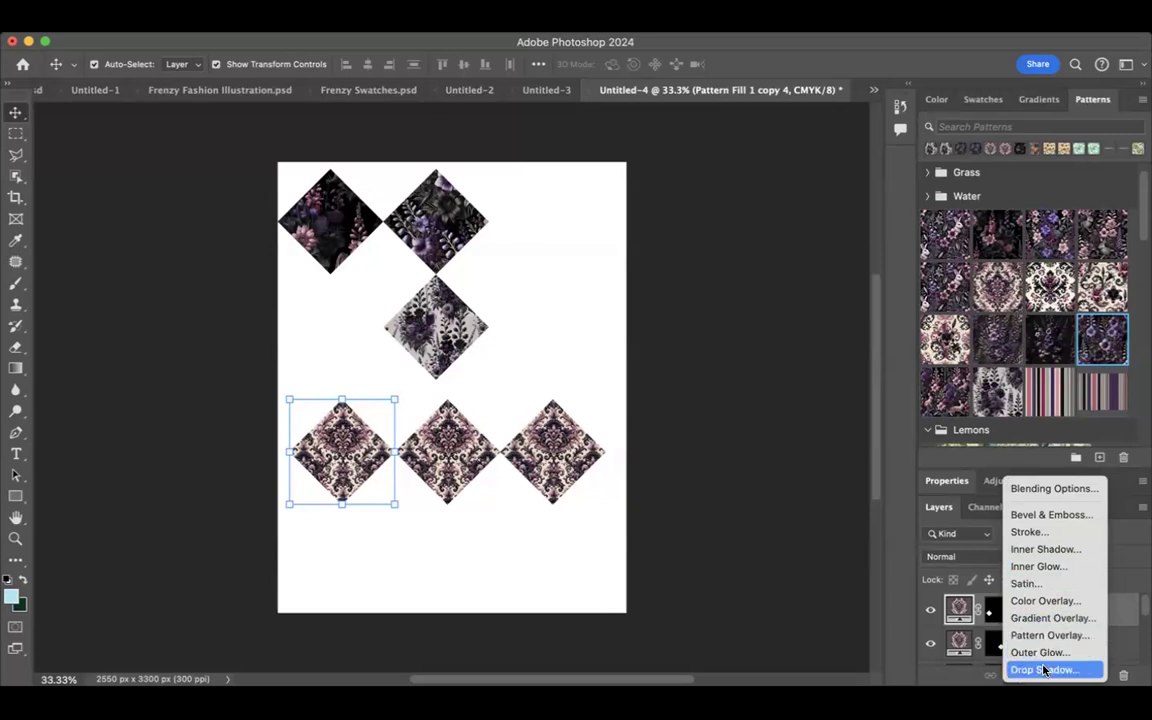
pyautogui.click(1044, 670)
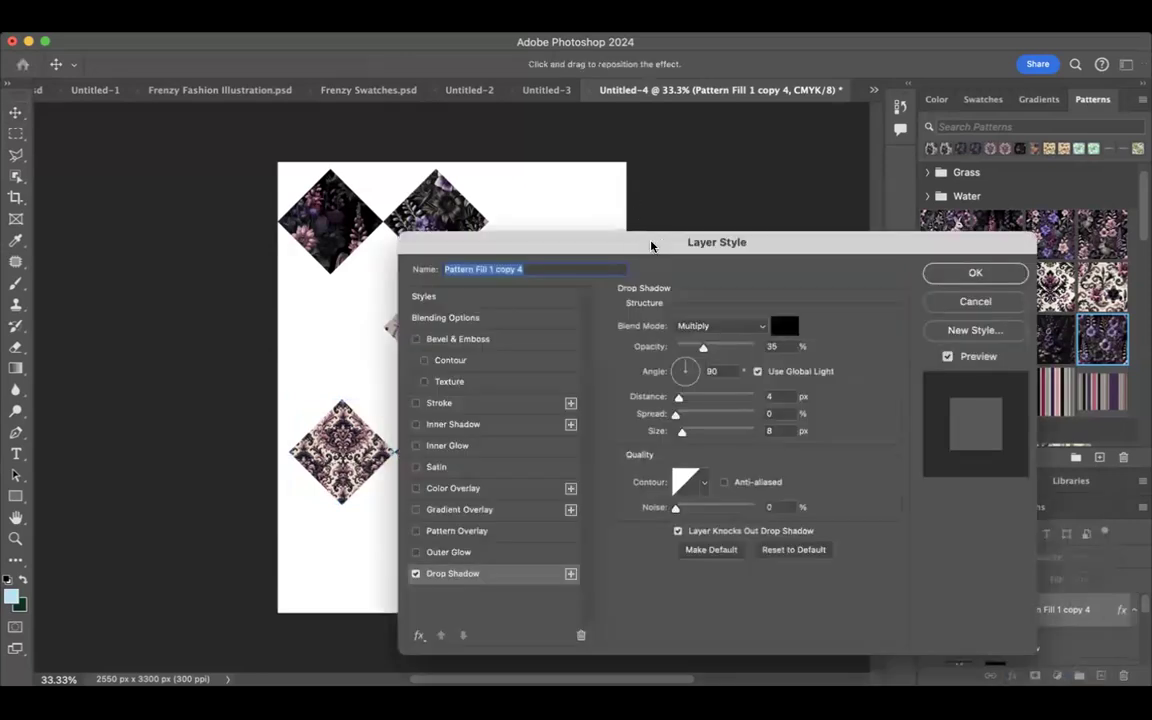
pyautogui.moveTo(651, 242); pyautogui.dragTo(773, 167)
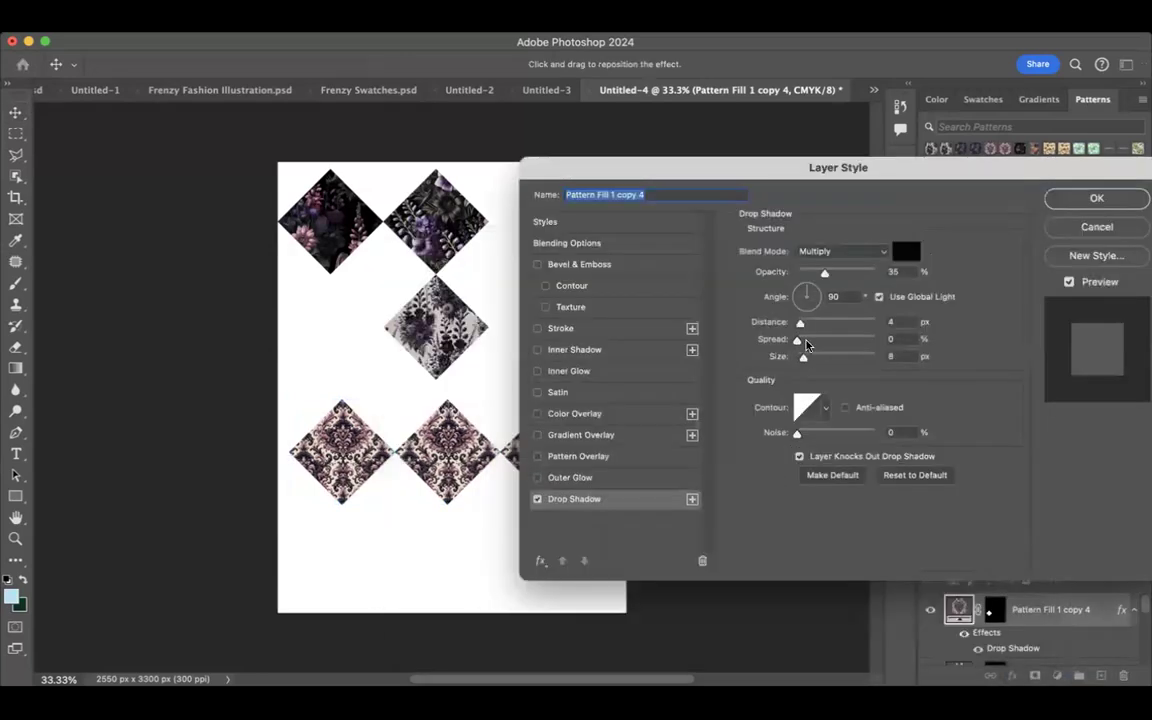
# Set the drop shadow's angle to -171°, distance to 24 px, spread to 14% and size to 79 px, and apply it.
pyautogui.click(811, 288)
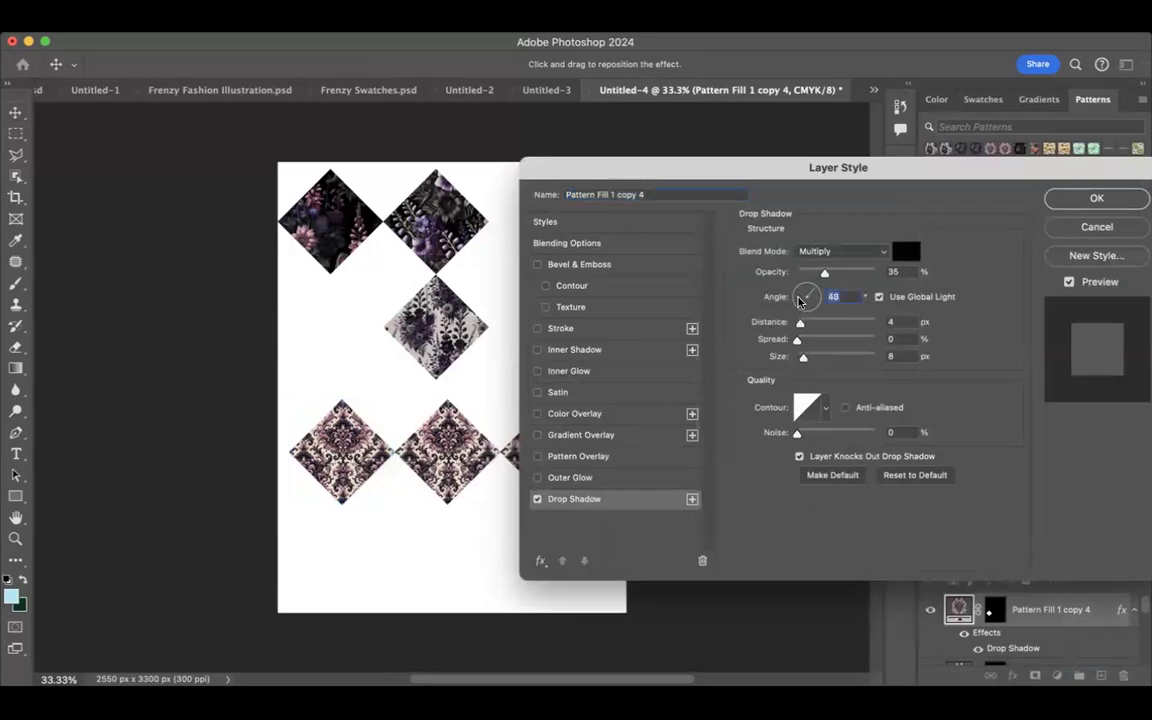
pyautogui.click(795, 299)
pyautogui.moveTo(801, 326); pyautogui.dragTo(825, 357)
pyautogui.click(817, 358)
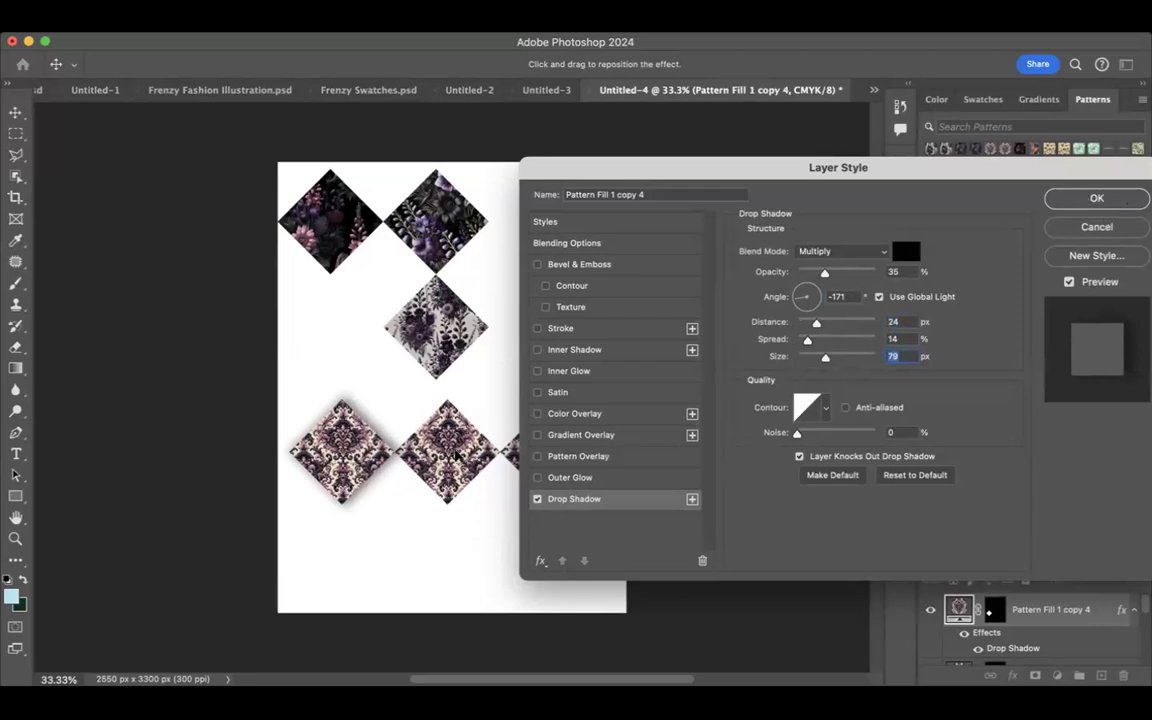
pyautogui.press('Return')
# Add an outer glow to the middle damask diamond and change the glow colour to red-orange.
pyautogui.scroll(-3, 990, 652)
pyautogui.click(960, 651)
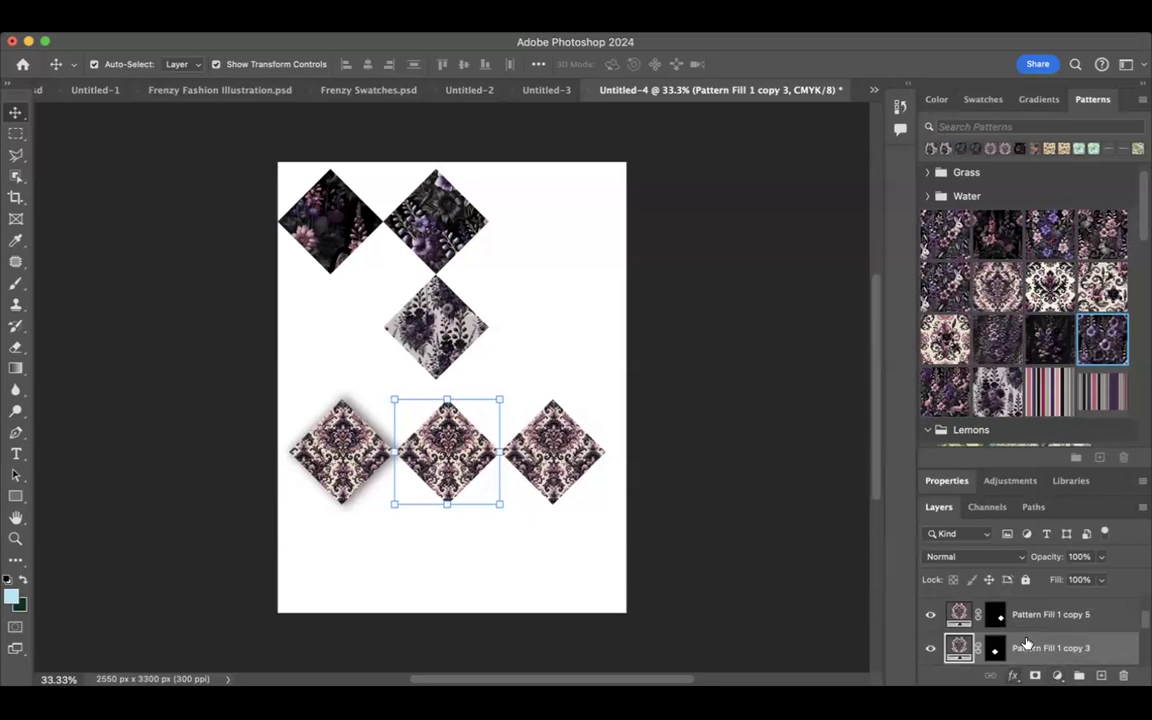
pyautogui.click(1012, 678)
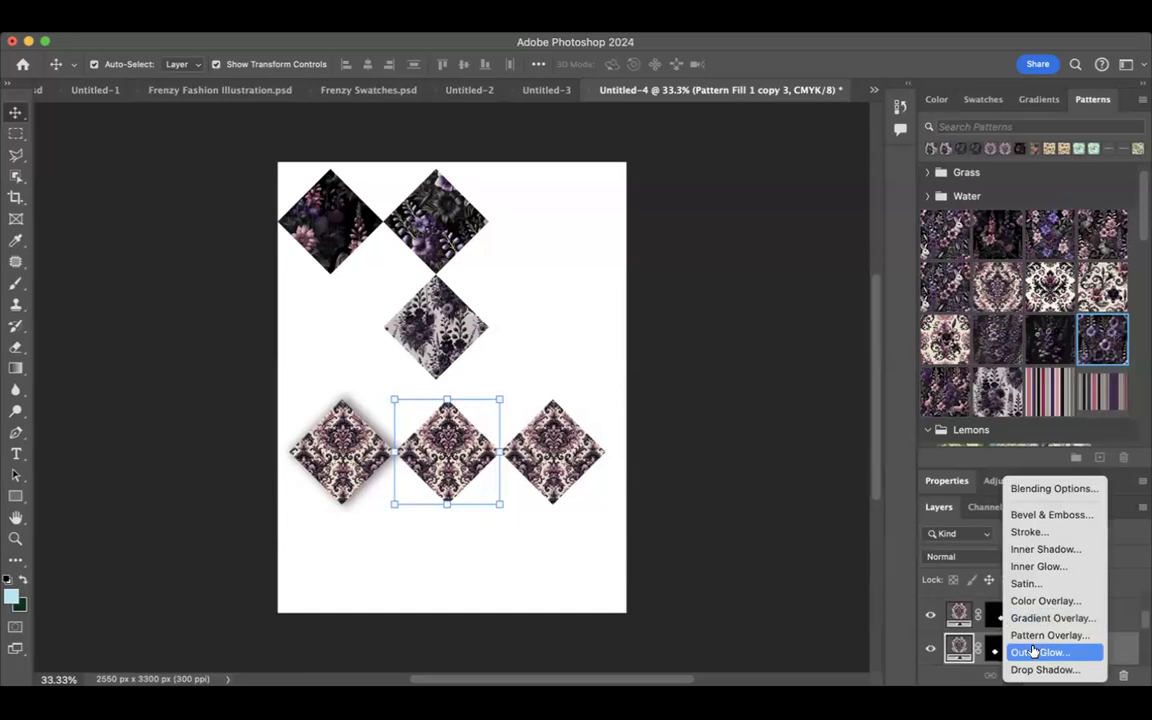
pyautogui.click(1033, 652)
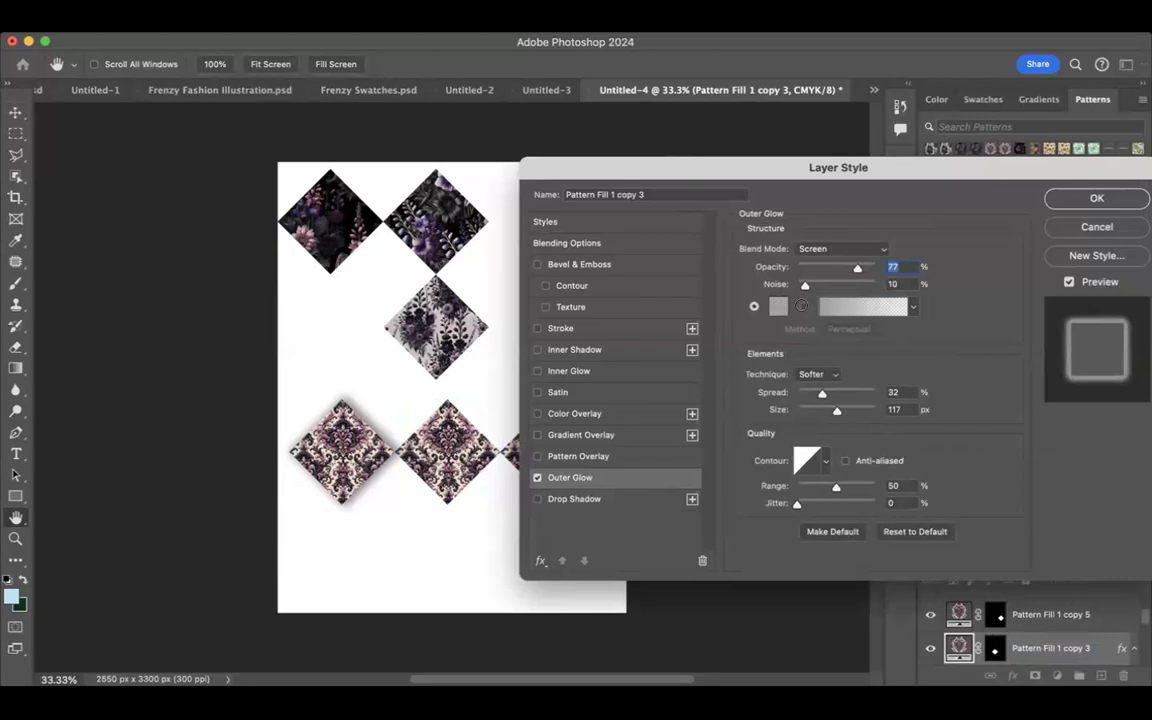
pyautogui.click(779, 307)
pyautogui.click(840, 308)
pyautogui.click(862, 286)
pyautogui.click(1034, 252)
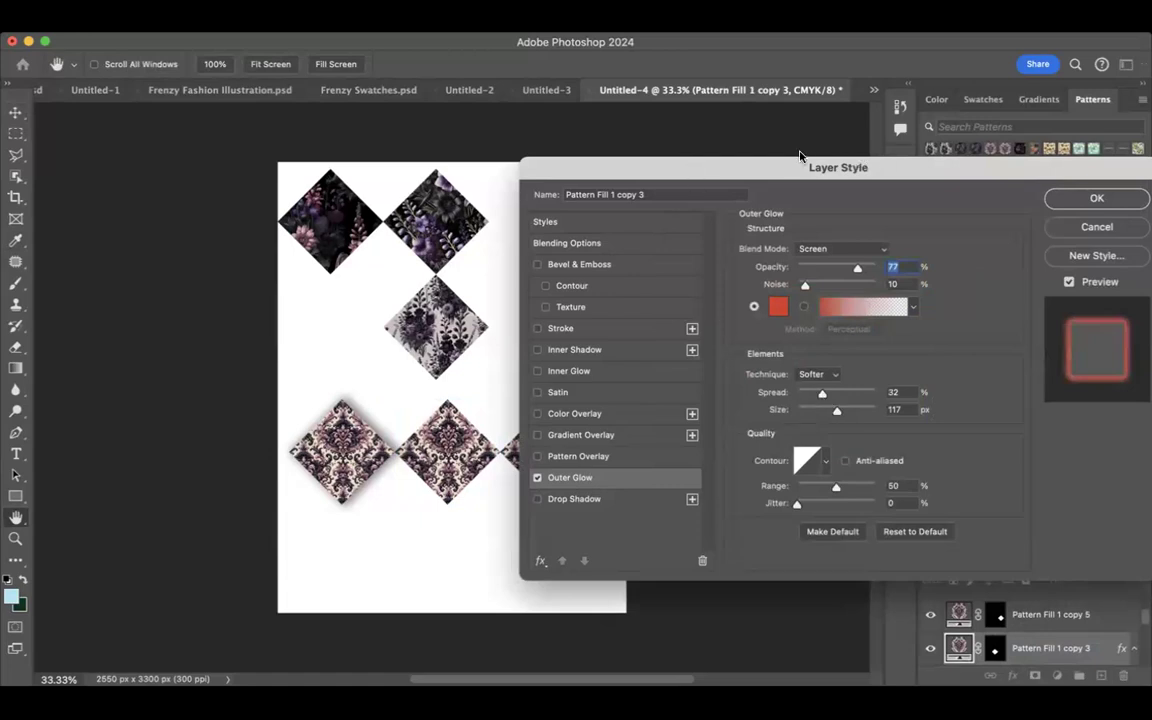
# Set the outer glow's spread to 60% and size to 142 px, and apply the effect.
pyautogui.moveTo(950, 168); pyautogui.dragTo(1068, 151)
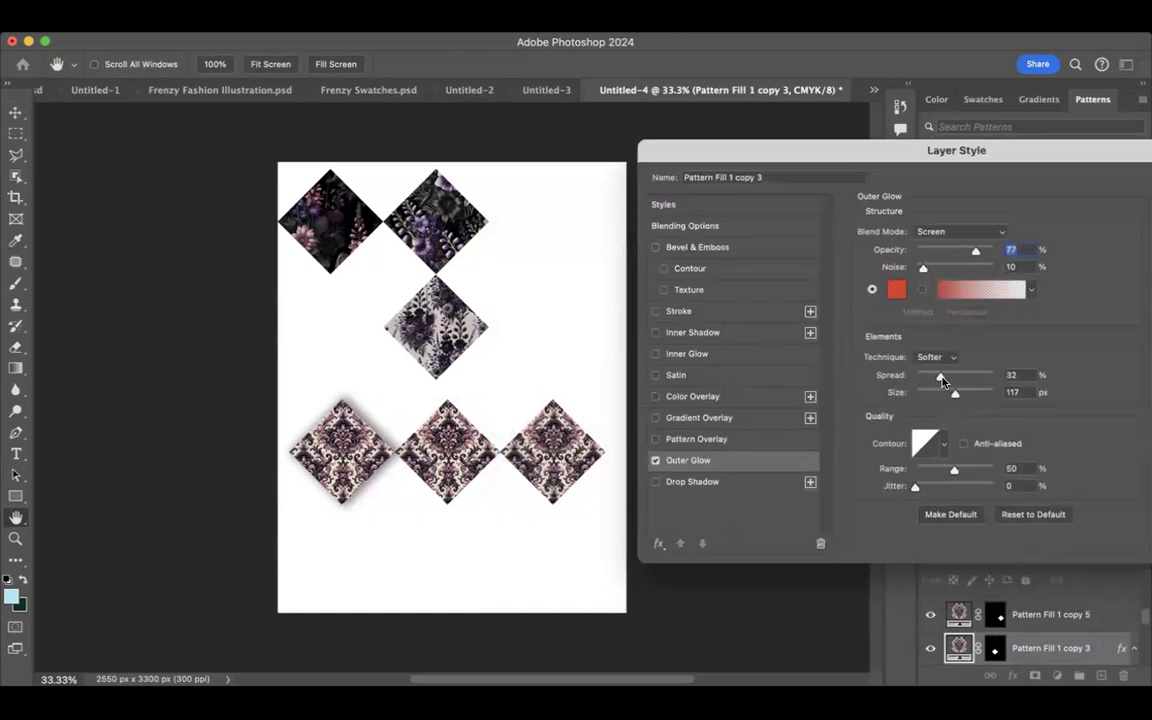
pyautogui.moveTo(941, 377); pyautogui.dragTo(963, 395)
pyautogui.moveTo(827, 150); pyautogui.dragTo(662, 240)
pyautogui.moveTo(795, 240); pyautogui.dragTo(858, 156)
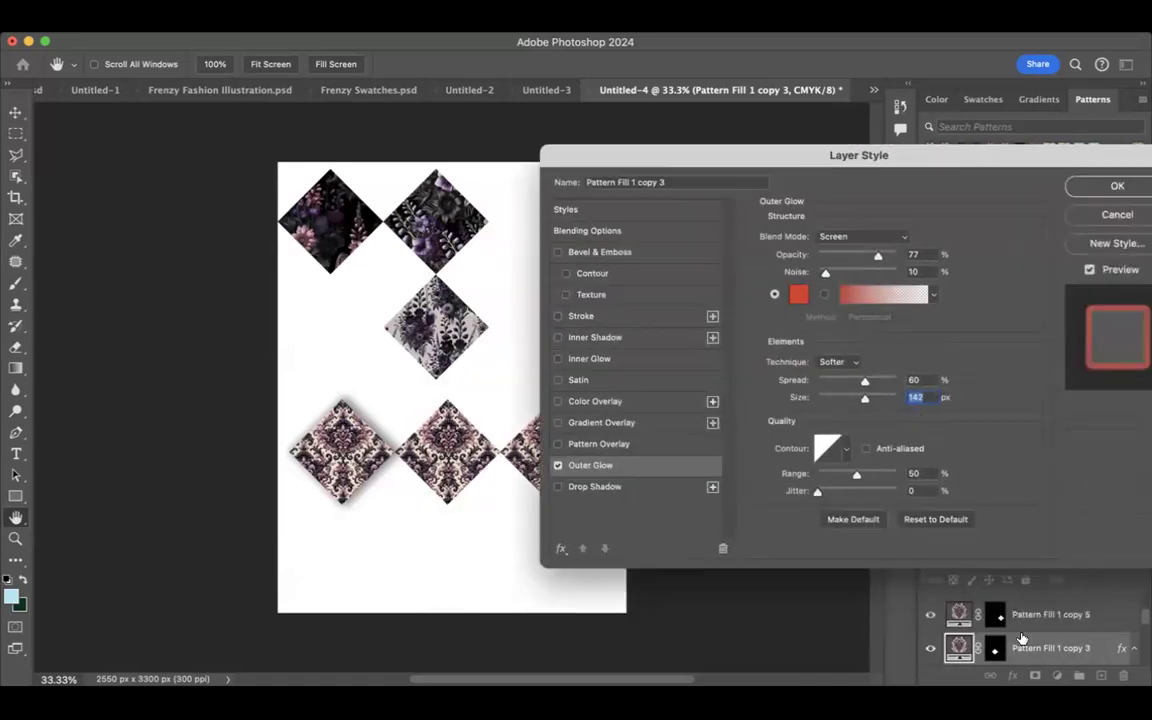
pyautogui.scroll(-1, 1021, 638)
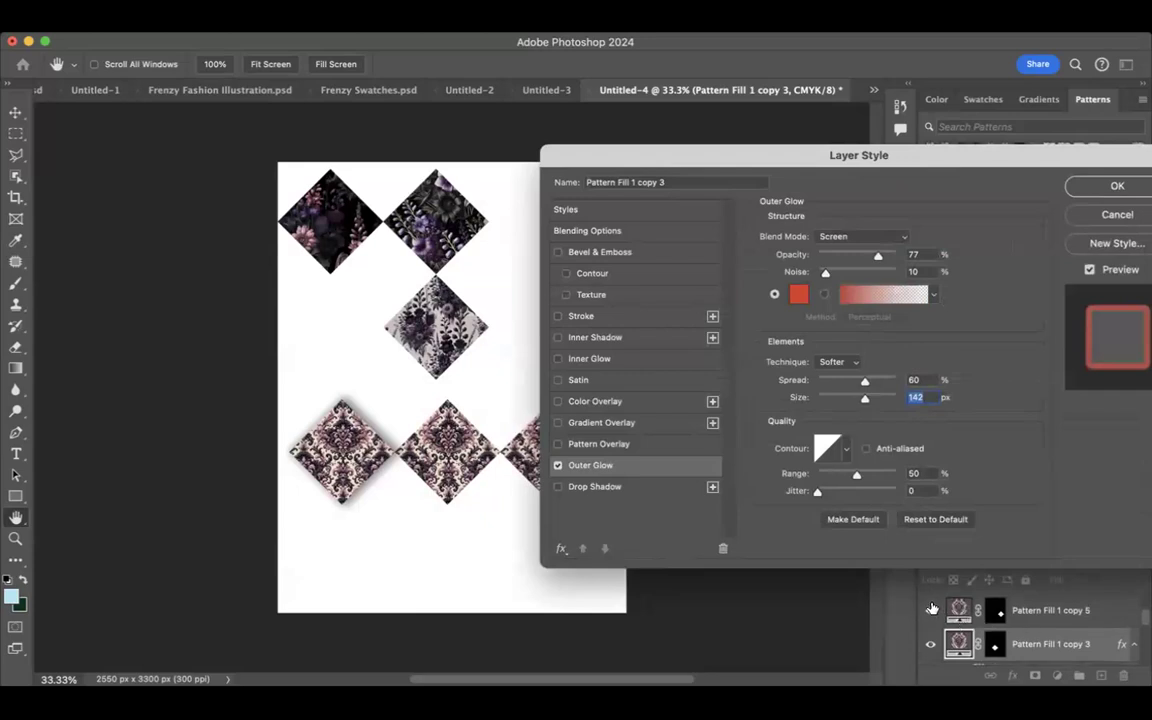
pyautogui.scroll(-3, 930, 605)
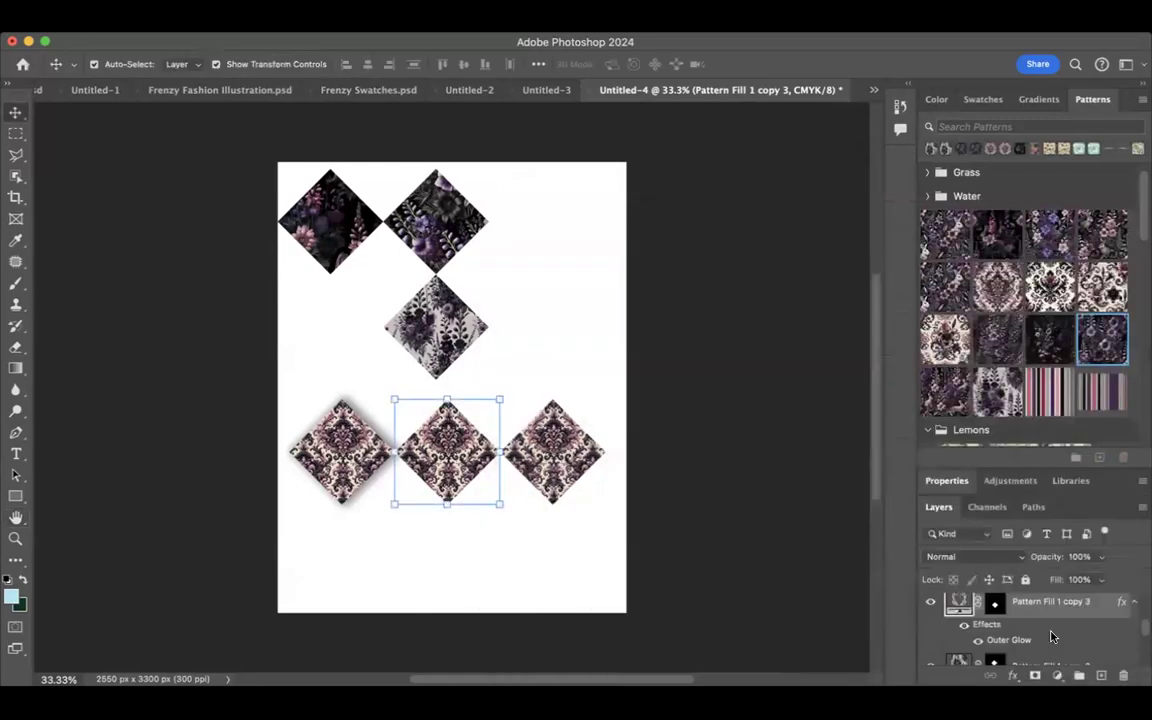
pyautogui.press('Return')
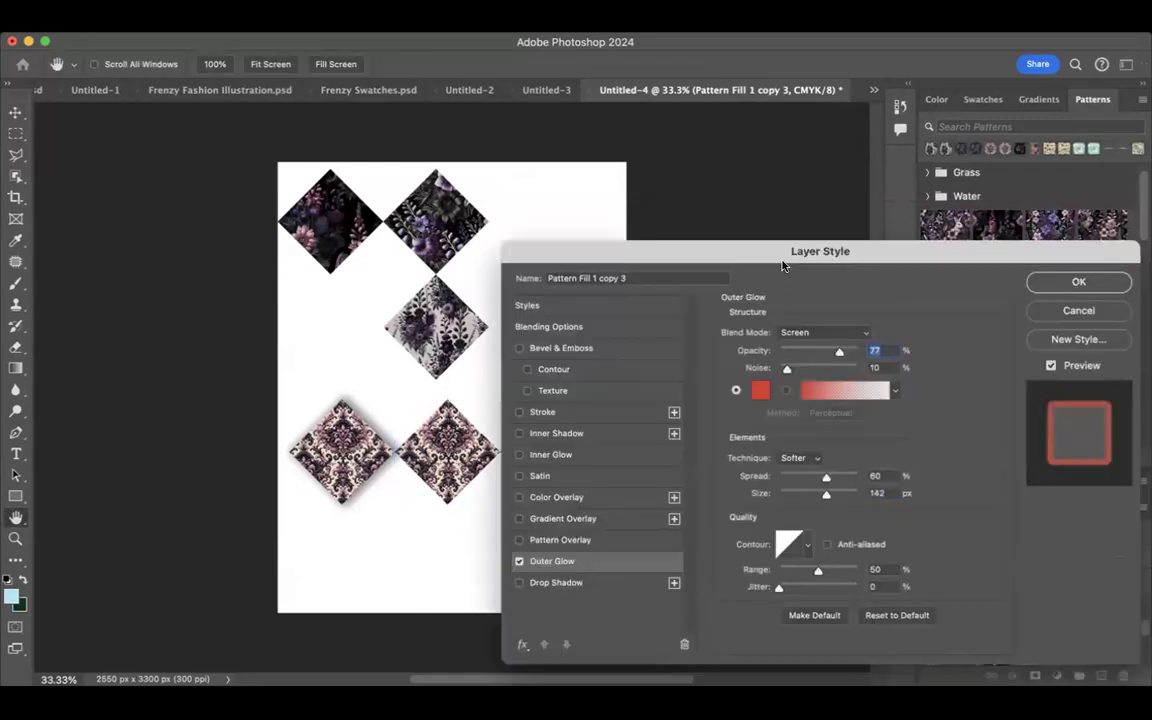
# Reopen the middle diamond's outer glow settings, set the size to 147 px and change the blend mode to Normal.
pyautogui.moveTo(785, 251); pyautogui.dragTo(818, 170)
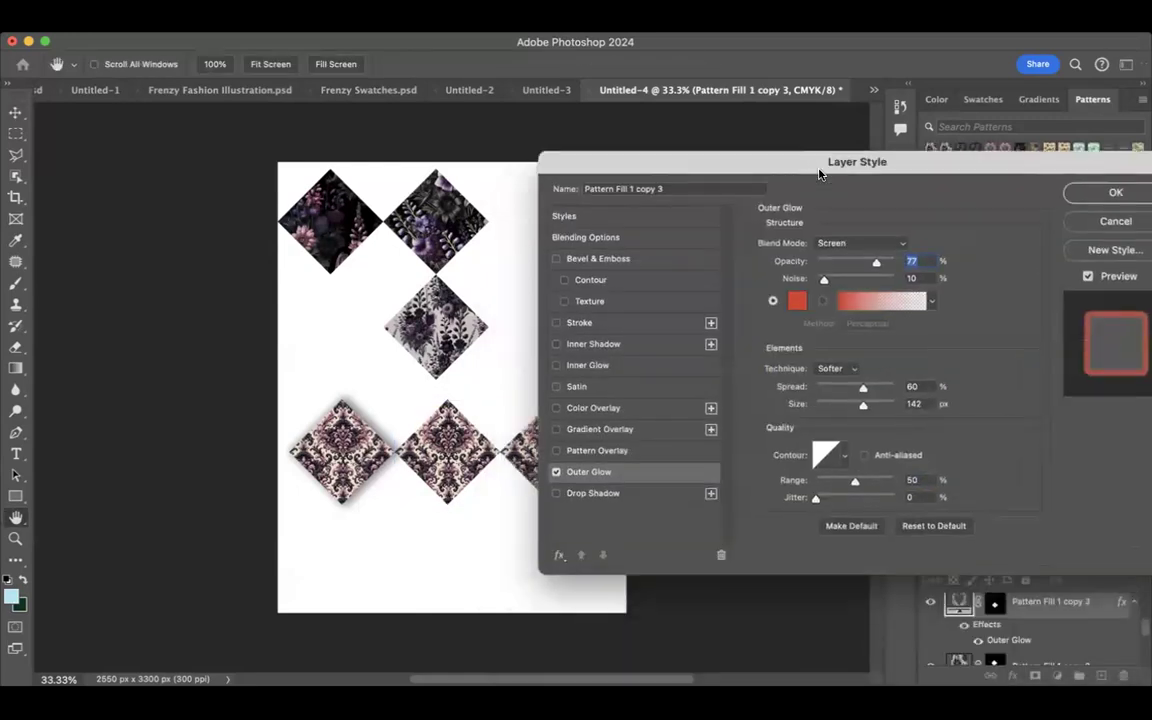
pyautogui.moveTo(893, 424); pyautogui.dragTo(916, 439)
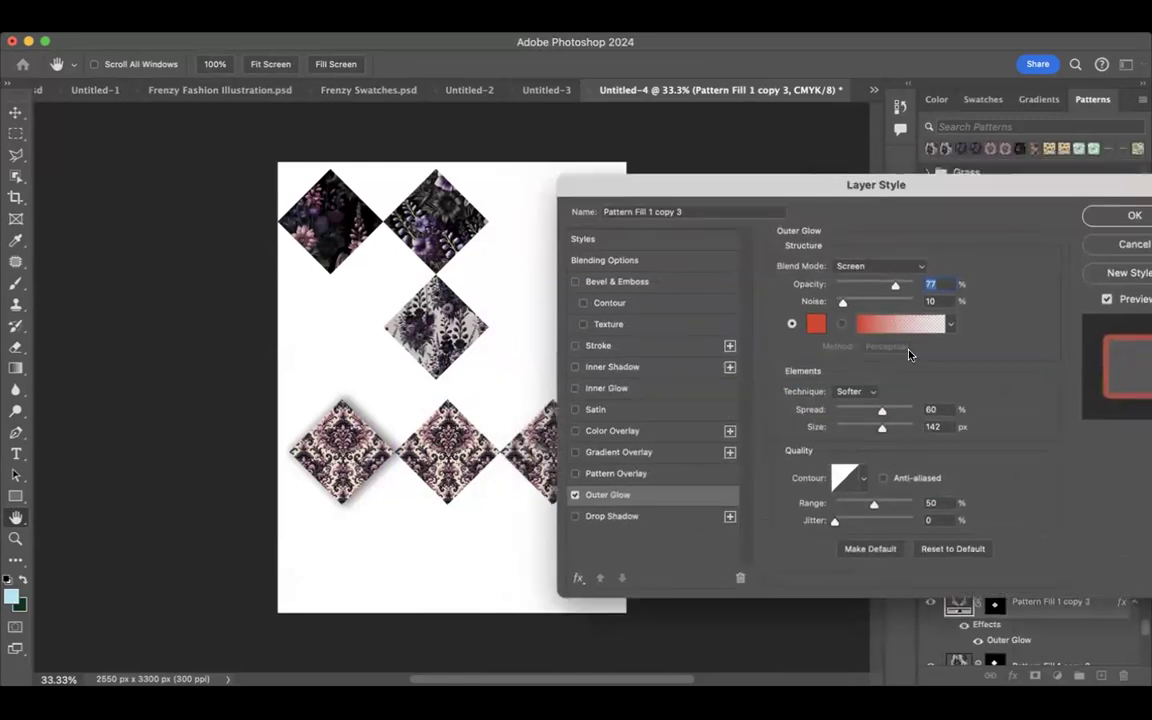
pyautogui.moveTo(883, 430); pyautogui.dragTo(885, 430)
pyautogui.click(880, 265)
pyautogui.click(851, 104)
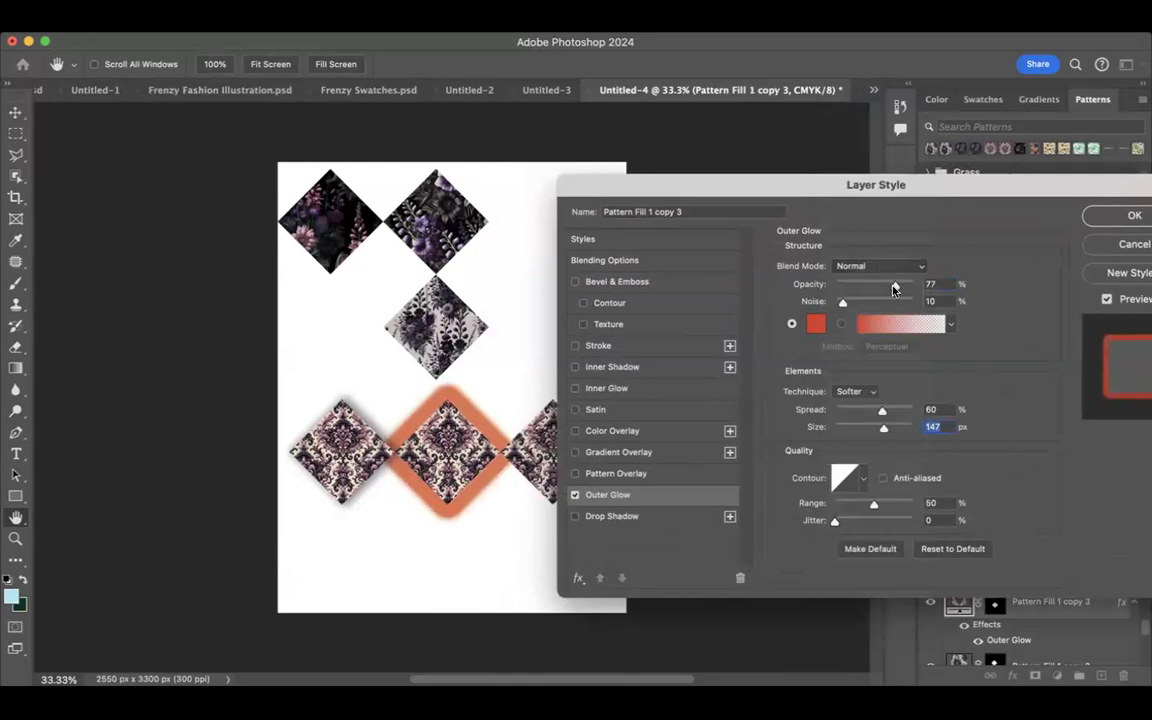
# Soften the outer glow to 28% opacity, 30% spread and 120 px size, and apply it.
pyautogui.moveTo(895, 289); pyautogui.dragTo(868, 289)
pyautogui.click(866, 289)
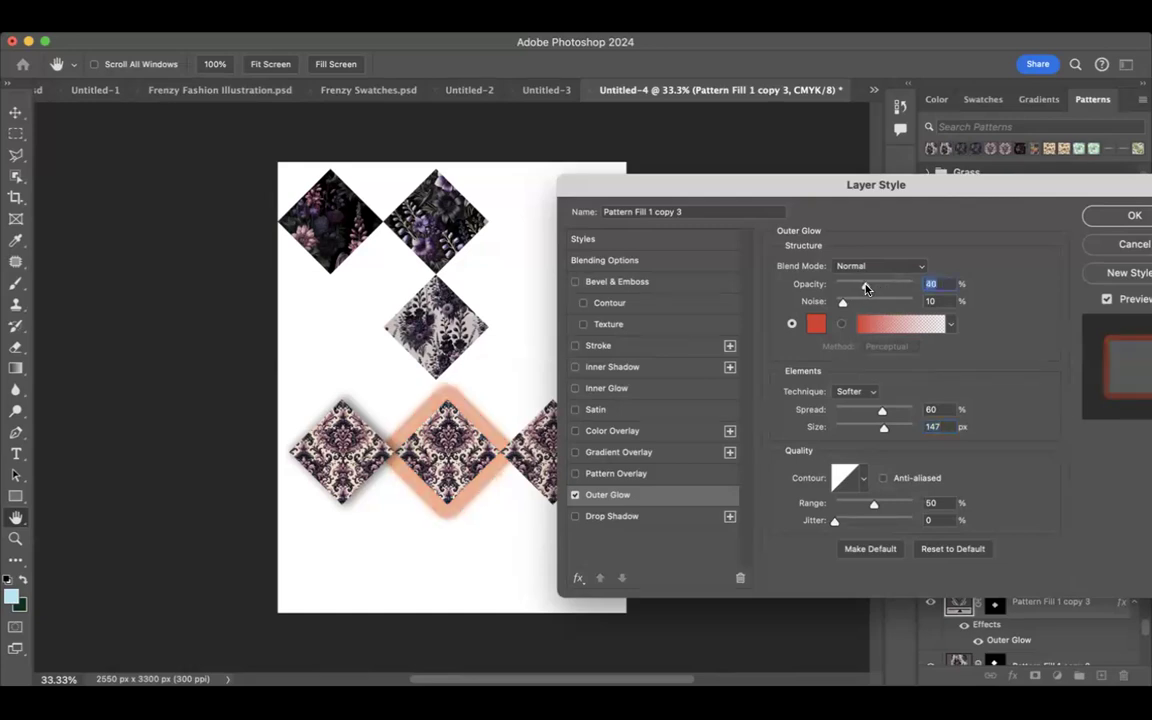
pyautogui.moveTo(866, 289); pyautogui.dragTo(856, 289)
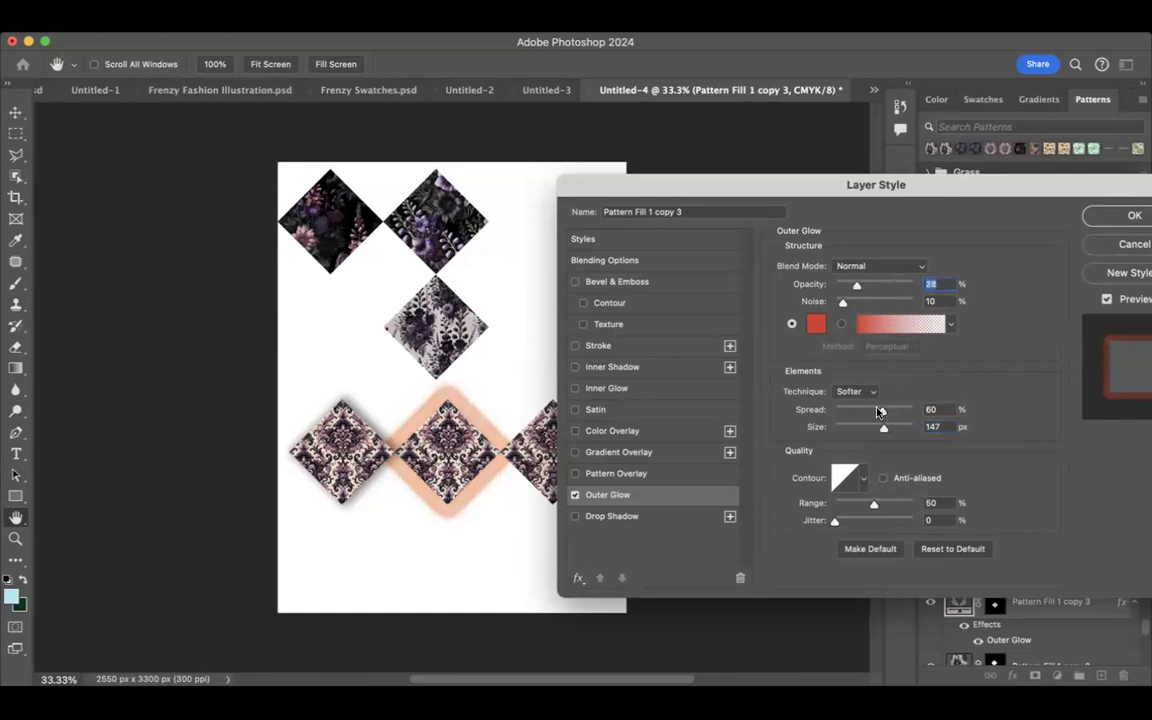
pyautogui.moveTo(880, 411); pyautogui.dragTo(858, 411)
pyautogui.press('BackSpace')
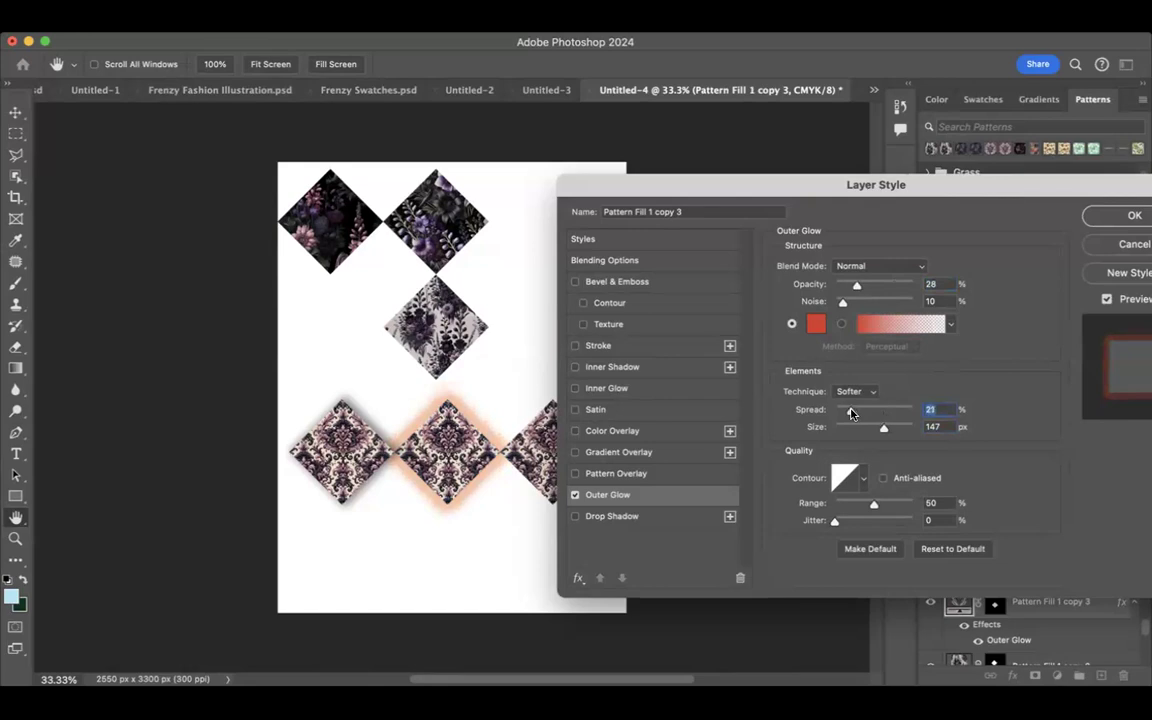
pyautogui.moveTo(857, 413); pyautogui.dragTo(859, 413)
pyautogui.press('Tab')
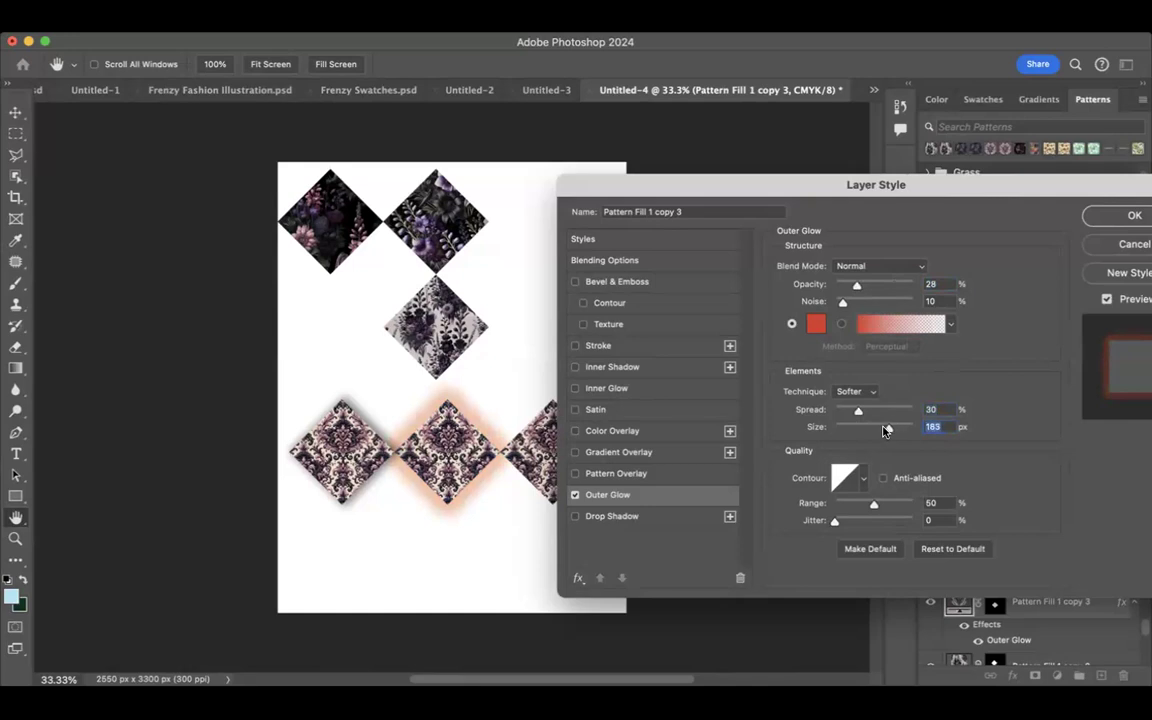
pyautogui.moveTo(881, 430); pyautogui.dragTo(875, 430)
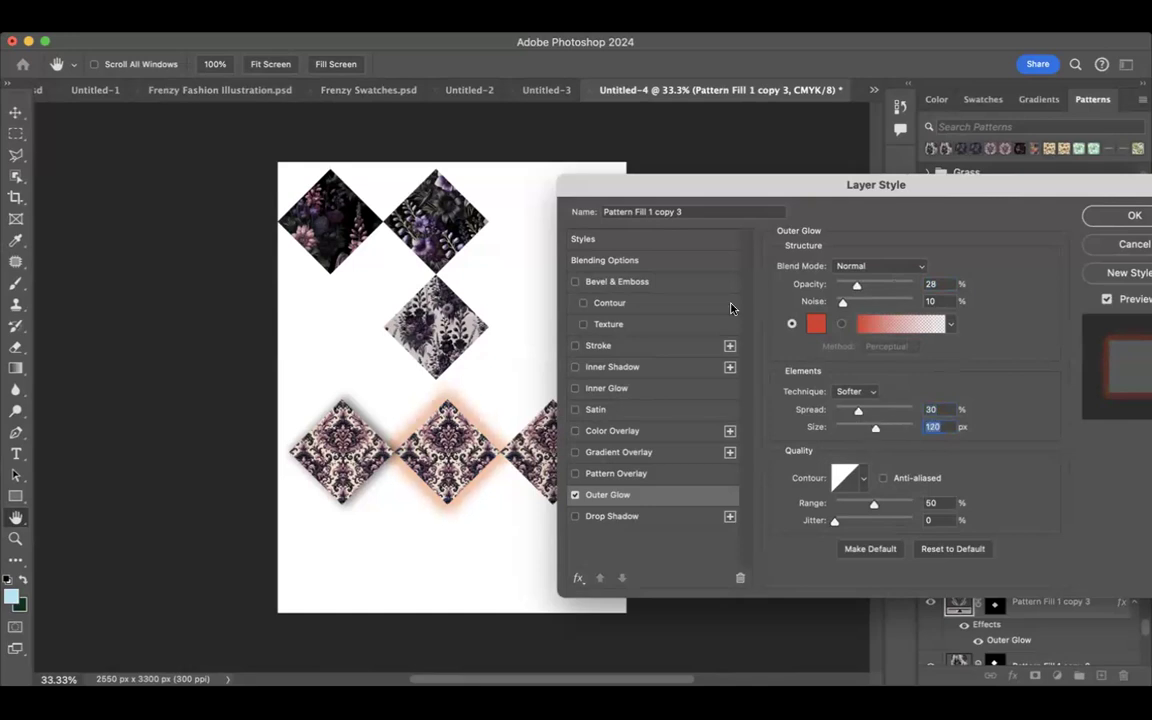
pyautogui.click(1110, 214)
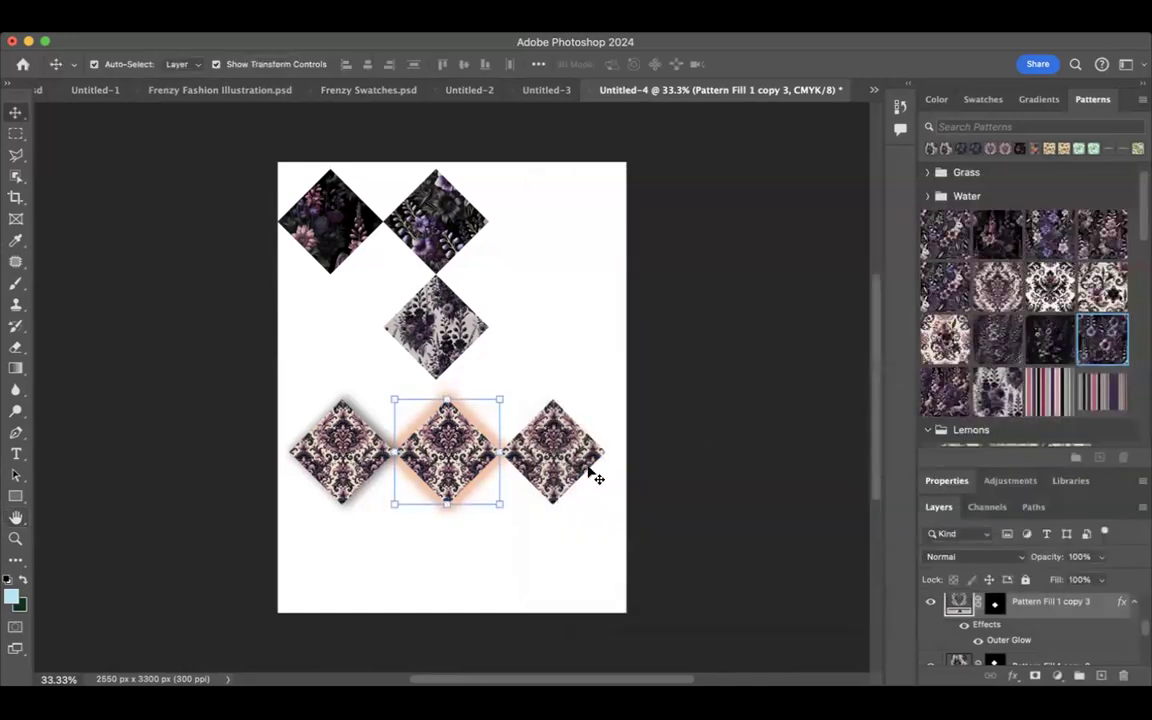
# Add an inner glow to the right damask diamond and set the glow colour to dark red 581414.
pyautogui.hotkey('alt', ']')
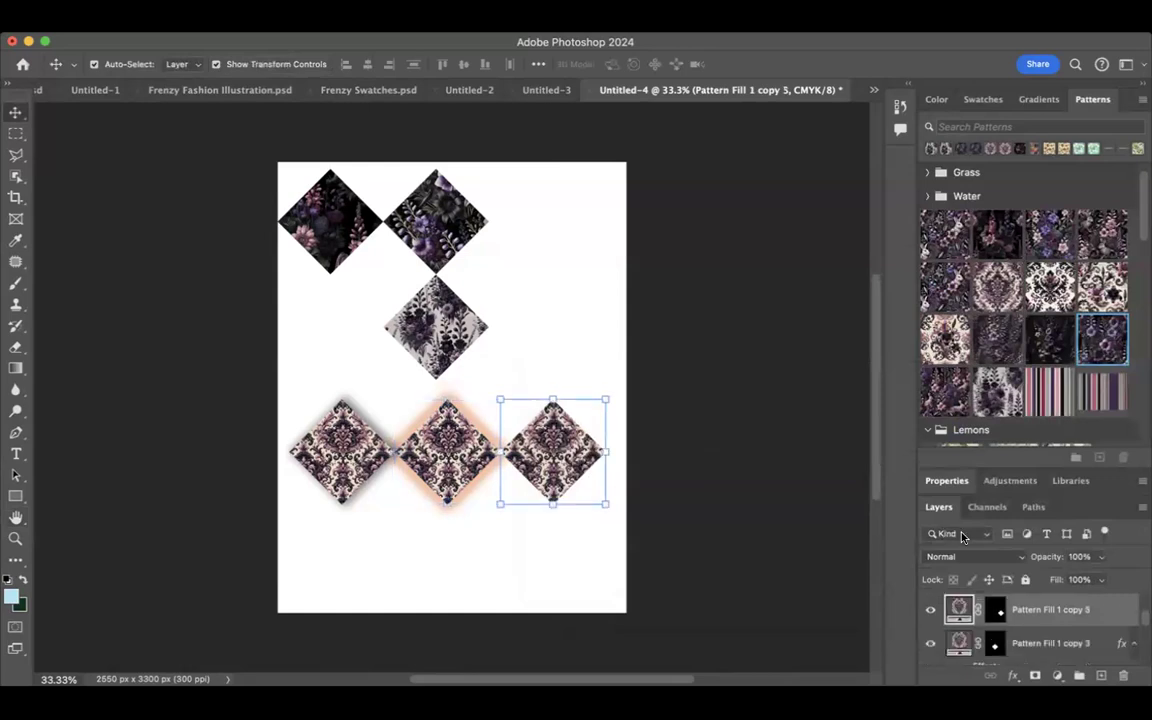
pyautogui.click(1015, 678)
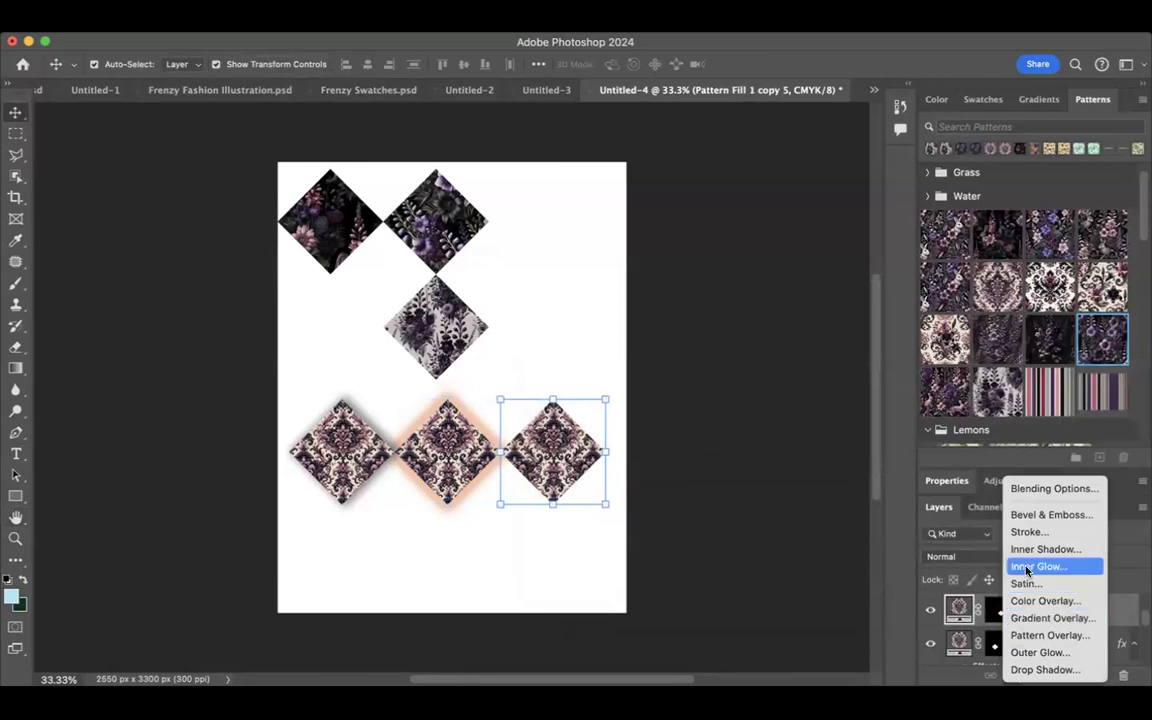
pyautogui.click(1030, 566)
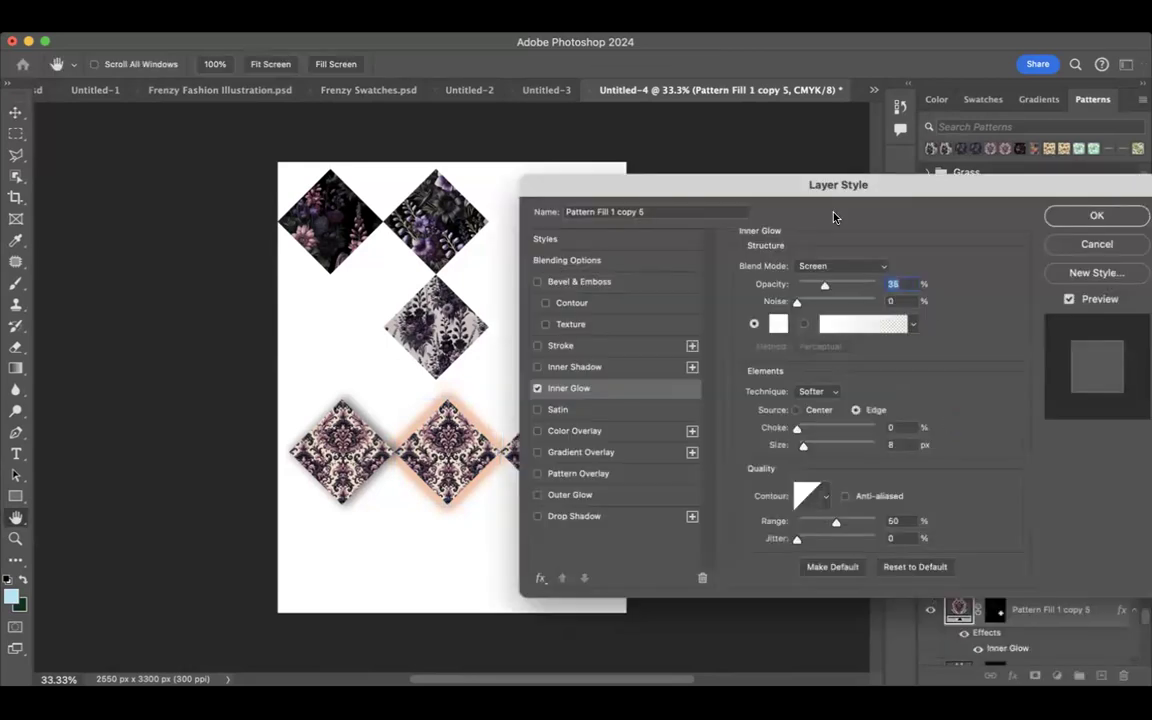
pyautogui.moveTo(742, 188); pyautogui.dragTo(860, 194)
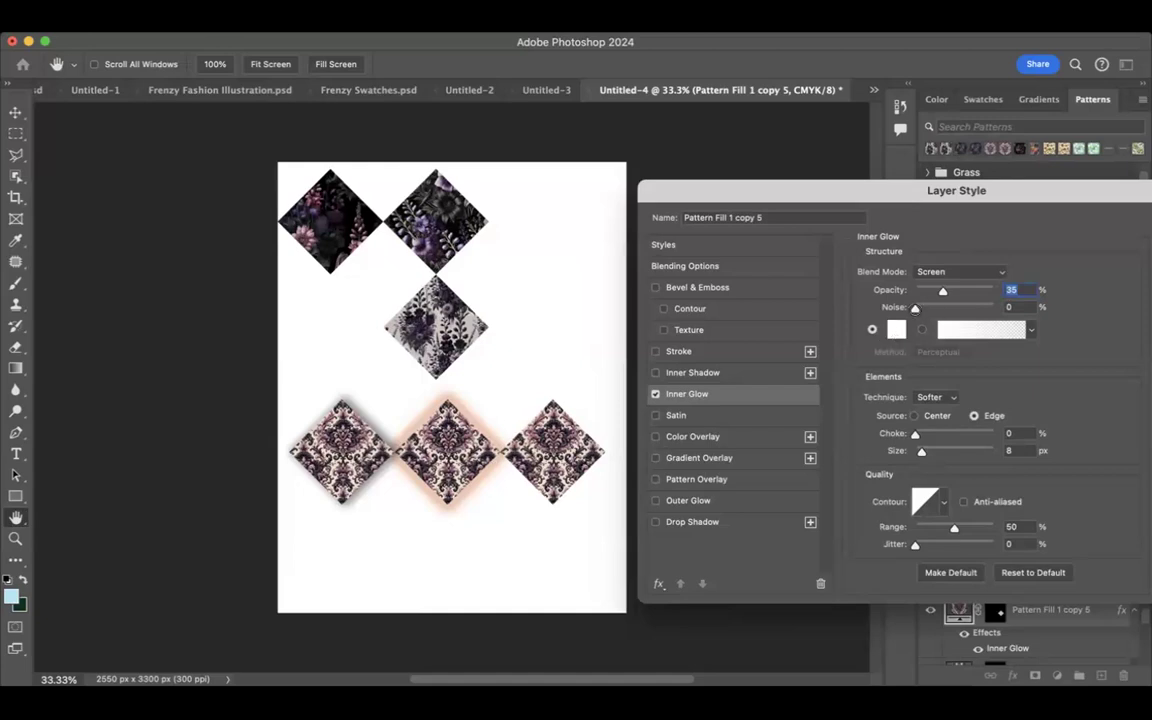
pyautogui.click(870, 348)
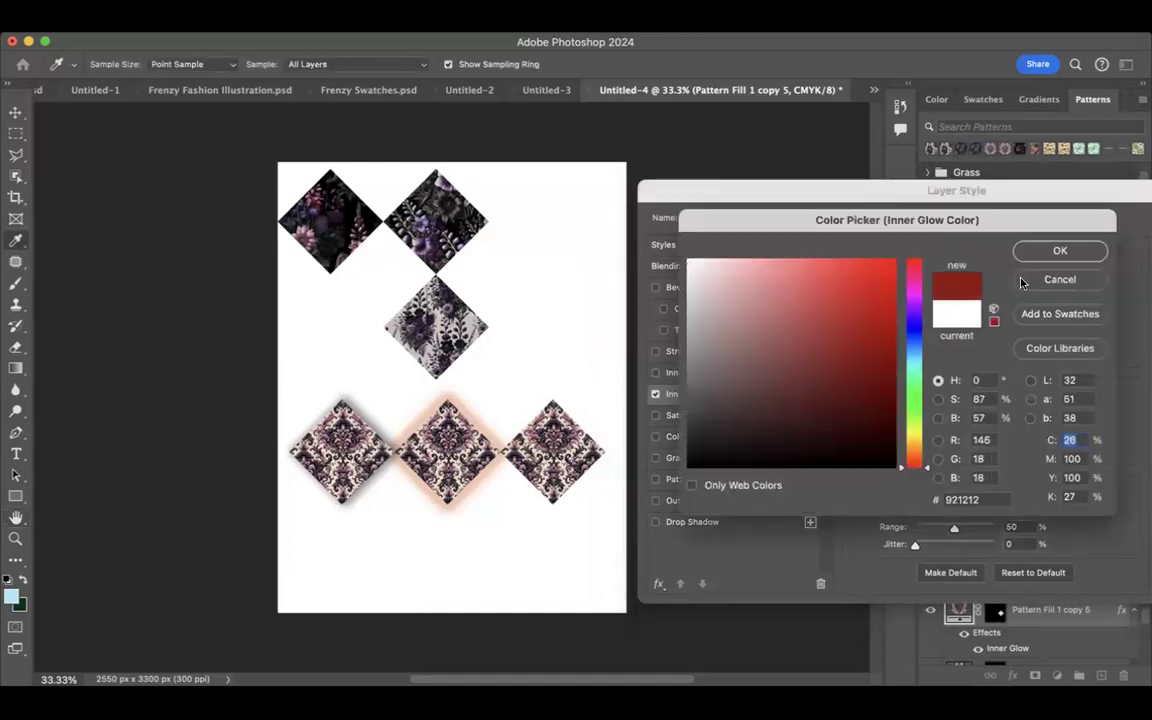
pyautogui.click(1050, 253)
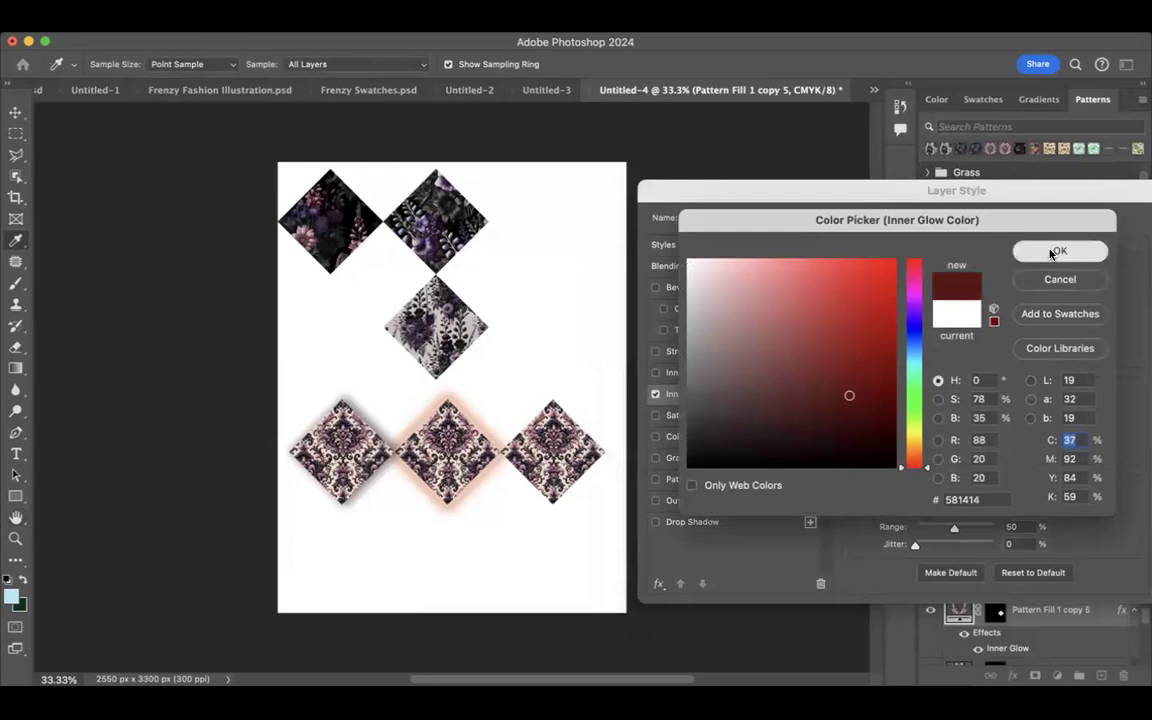
# Set the inner glow to Normal blend mode, 54% opacity and 18% noise, enlarge its size, and apply the effect.
pyautogui.click(990, 272)
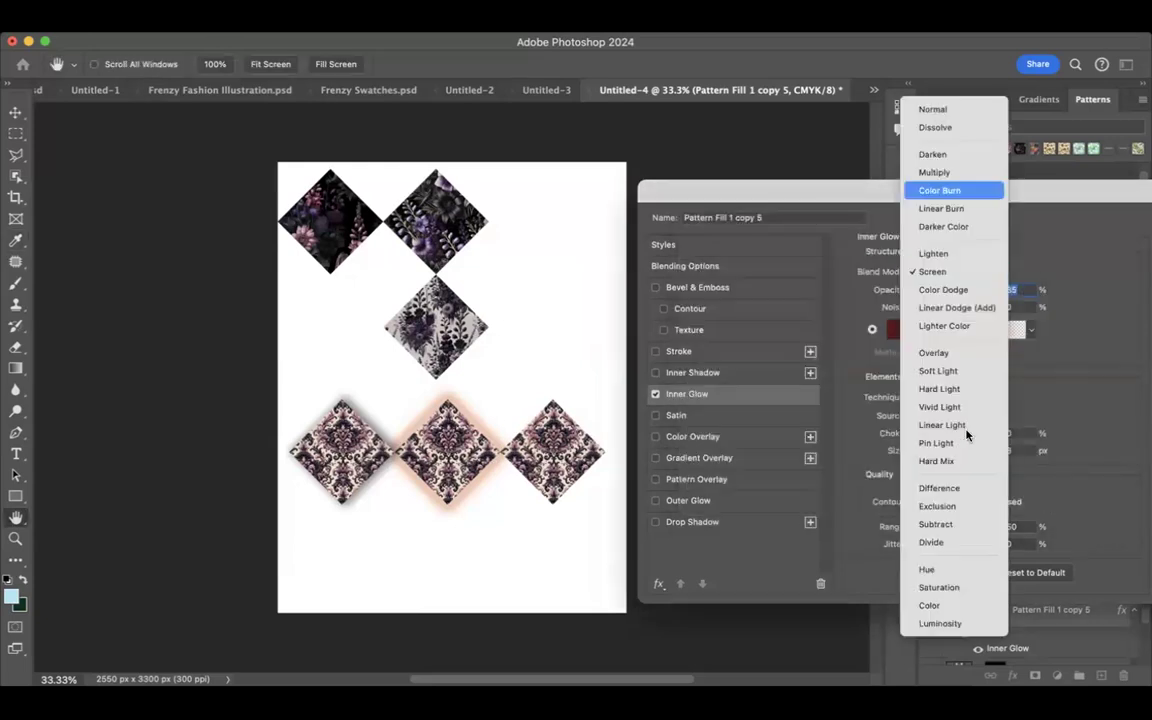
pyautogui.press('Return')
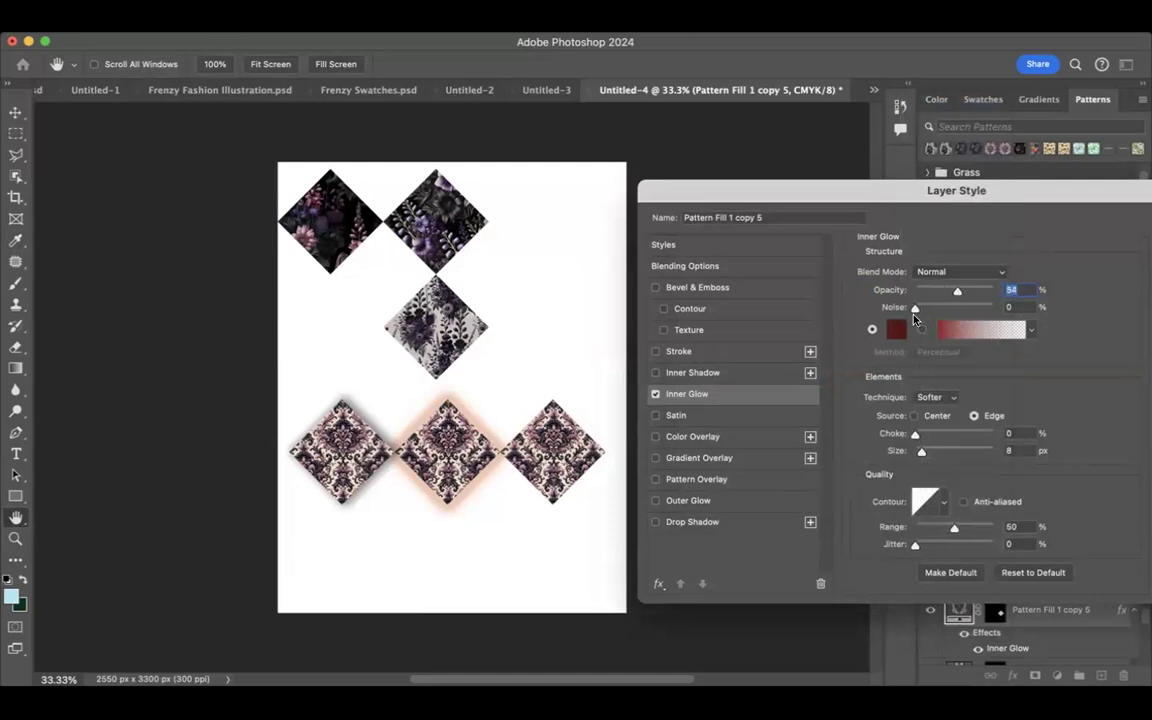
pyautogui.moveTo(926, 313); pyautogui.dragTo(931, 309)
pyautogui.press('Tab')
pyautogui.moveTo(935, 457); pyautogui.dragTo(953, 455)
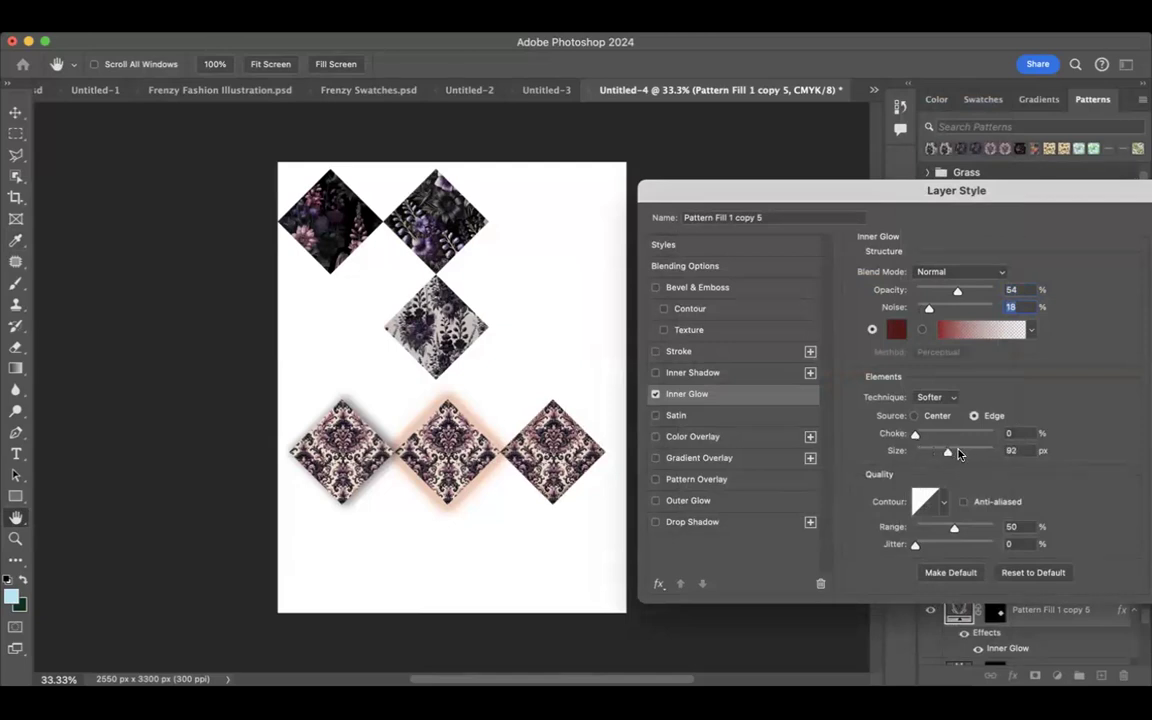
pyautogui.click(966, 455)
pyautogui.click(966, 453)
pyautogui.moveTo(741, 190); pyautogui.dragTo(584, 240)
pyautogui.press('Return')
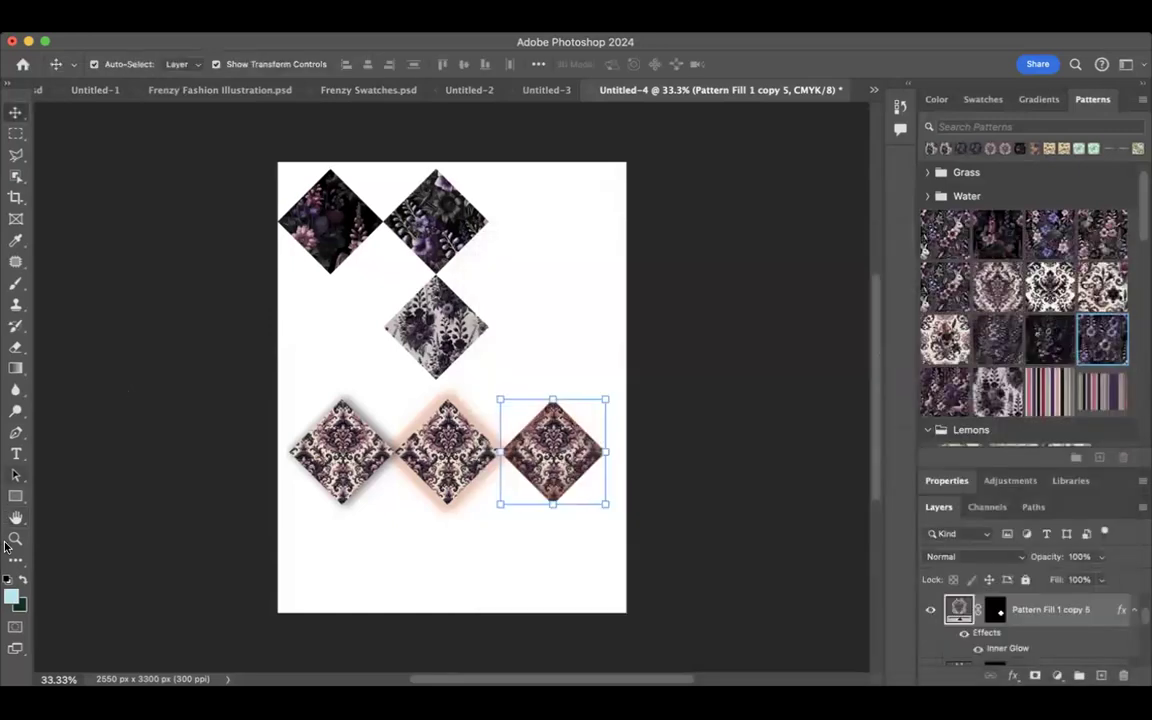
# Duplicate the inner-glow diamond and place the copy directly below the original so their tips touch.
pyautogui.press('z')
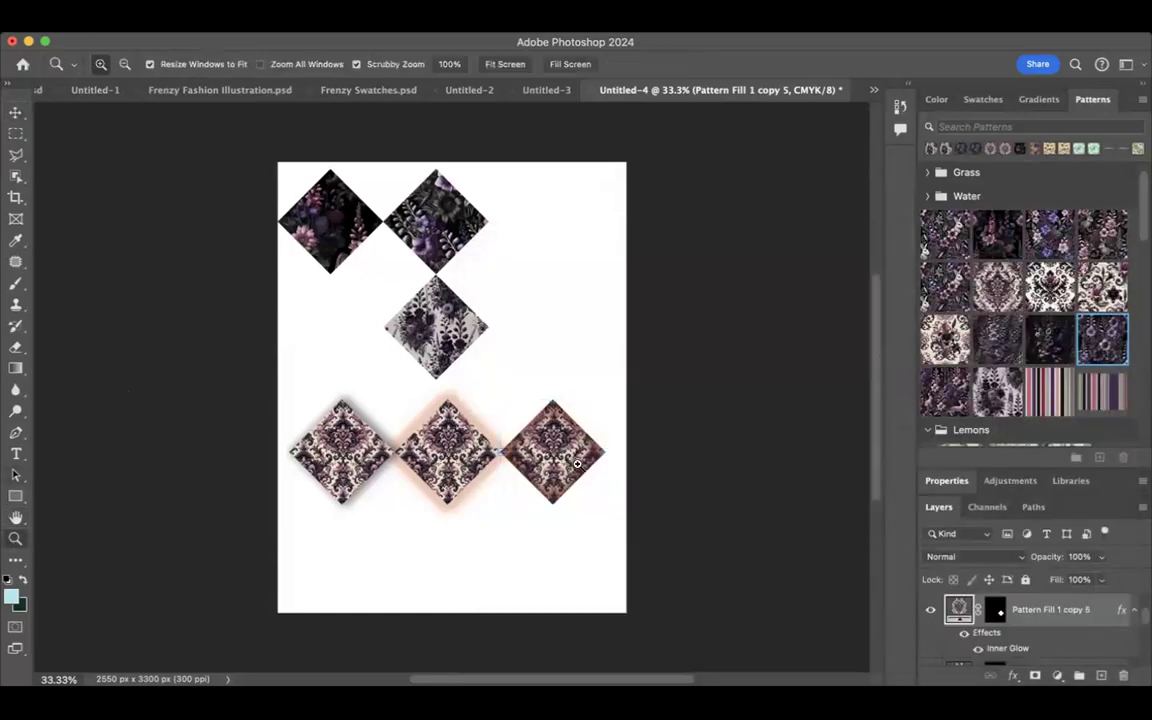
pyautogui.click(572, 463)
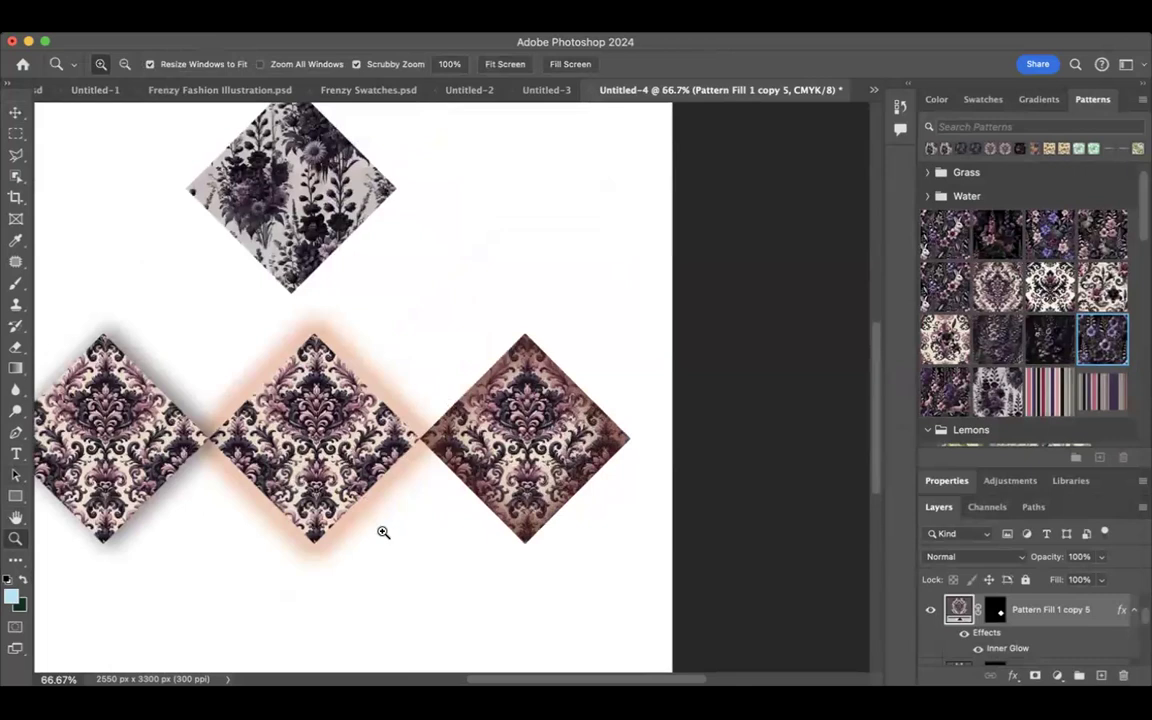
pyautogui.click(15, 115)
pyautogui.click(583, 515)
pyautogui.click(548, 501)
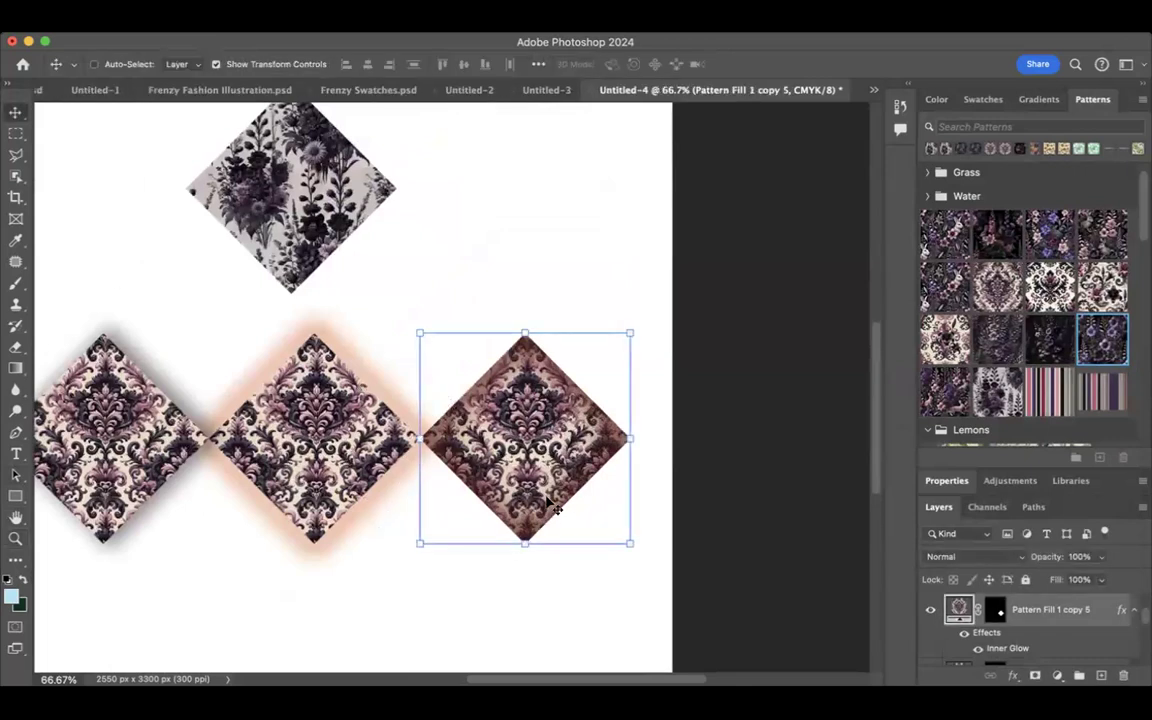
pyautogui.moveTo(532, 446); pyautogui.dragTo(387, 562)
pyautogui.scroll(-5, 360, 455)
pyautogui.moveTo(362, 448); pyautogui.dragTo(511, 534)
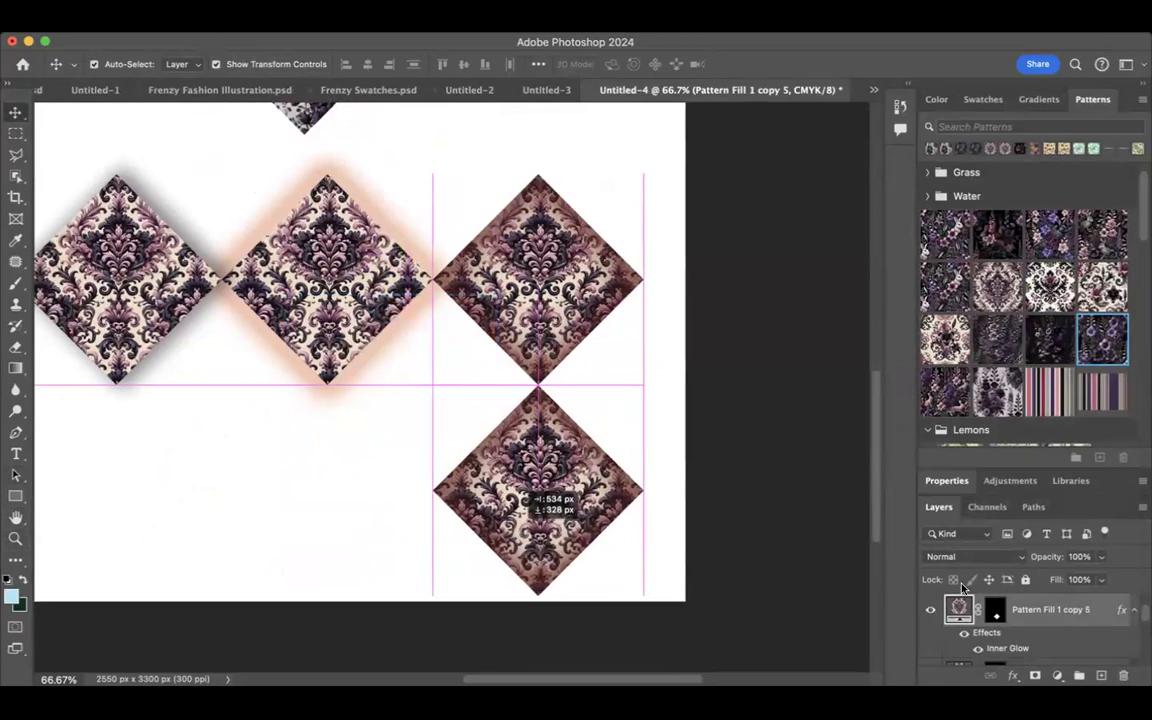
# Open the layer style of the upper inner-glow diamond and enable Bevel & Emboss.
pyautogui.scroll(-5, 1000, 642)
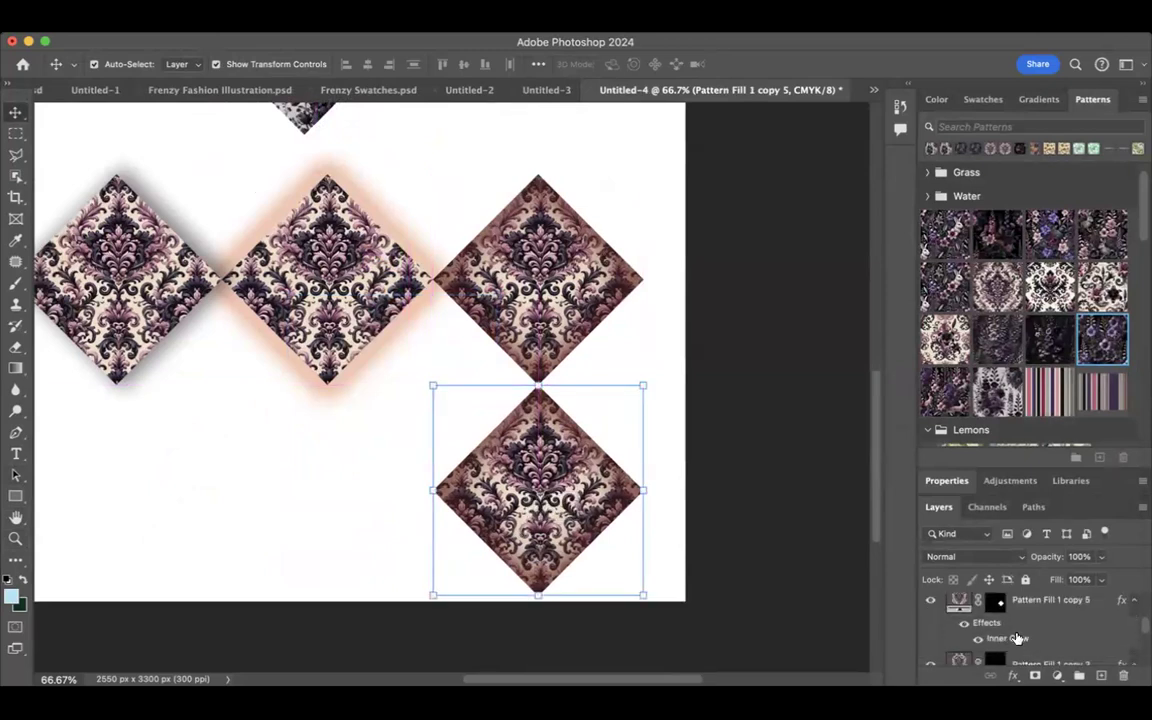
pyautogui.doubleClick(1016, 638)
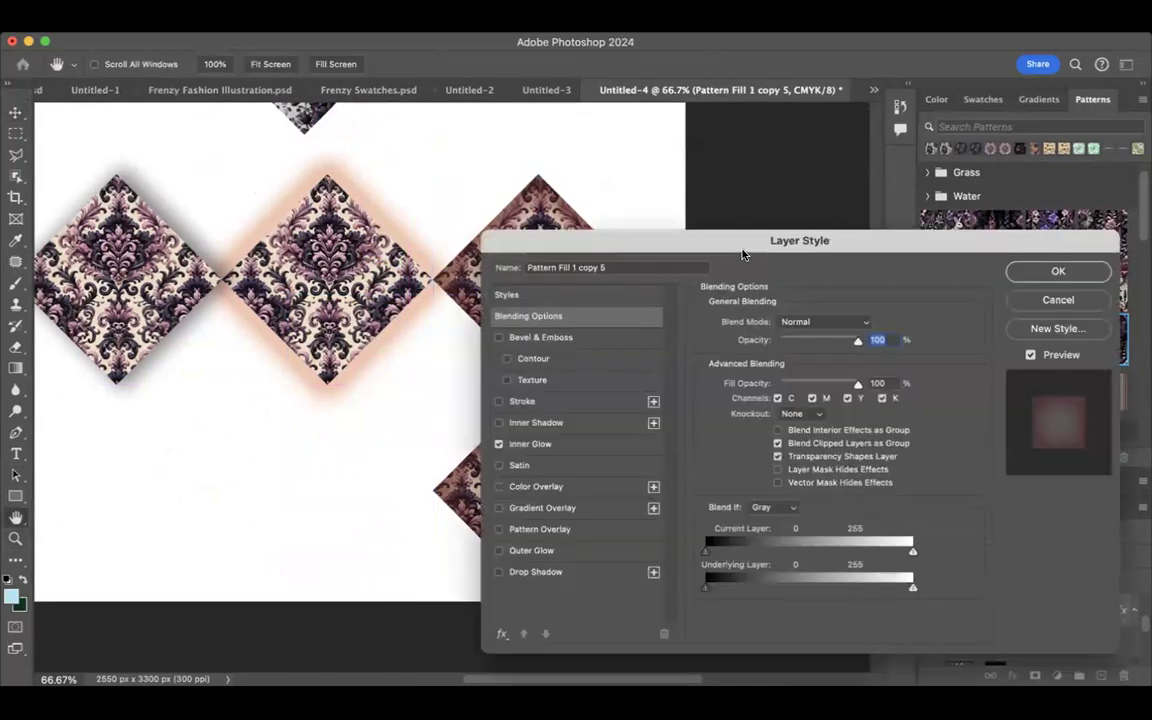
pyautogui.moveTo(733, 252); pyautogui.dragTo(932, 167)
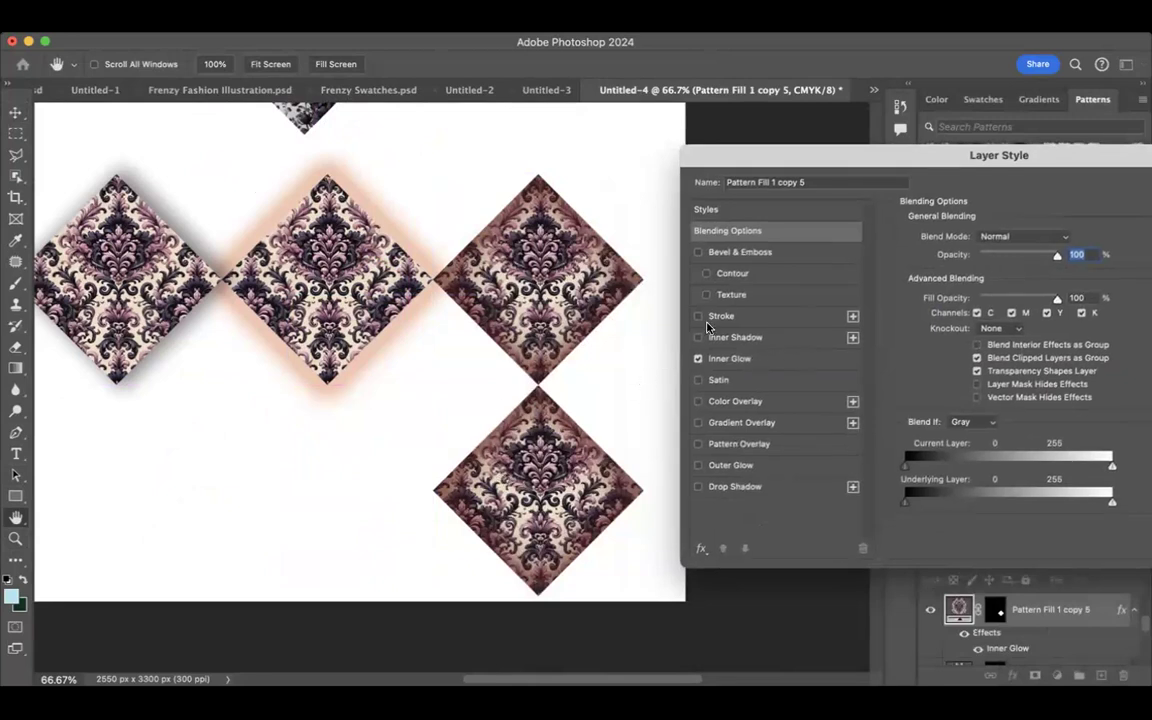
pyautogui.click(698, 256)
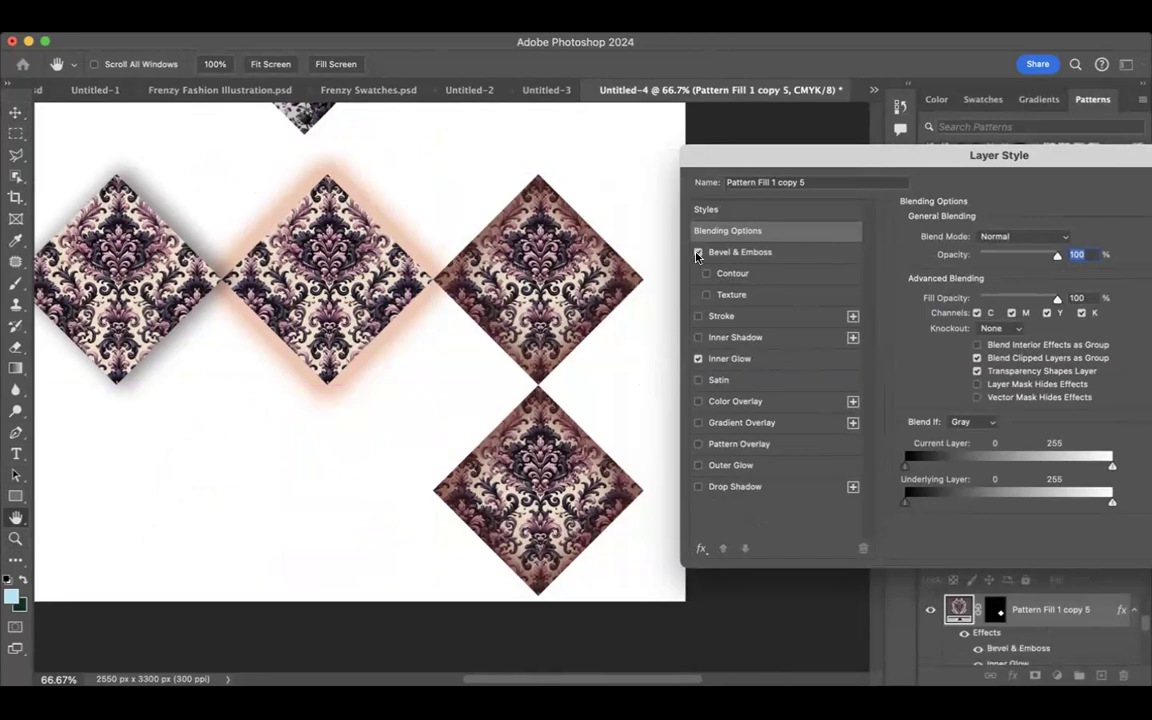
pyautogui.moveTo(858, 181); pyautogui.dragTo(847, 259)
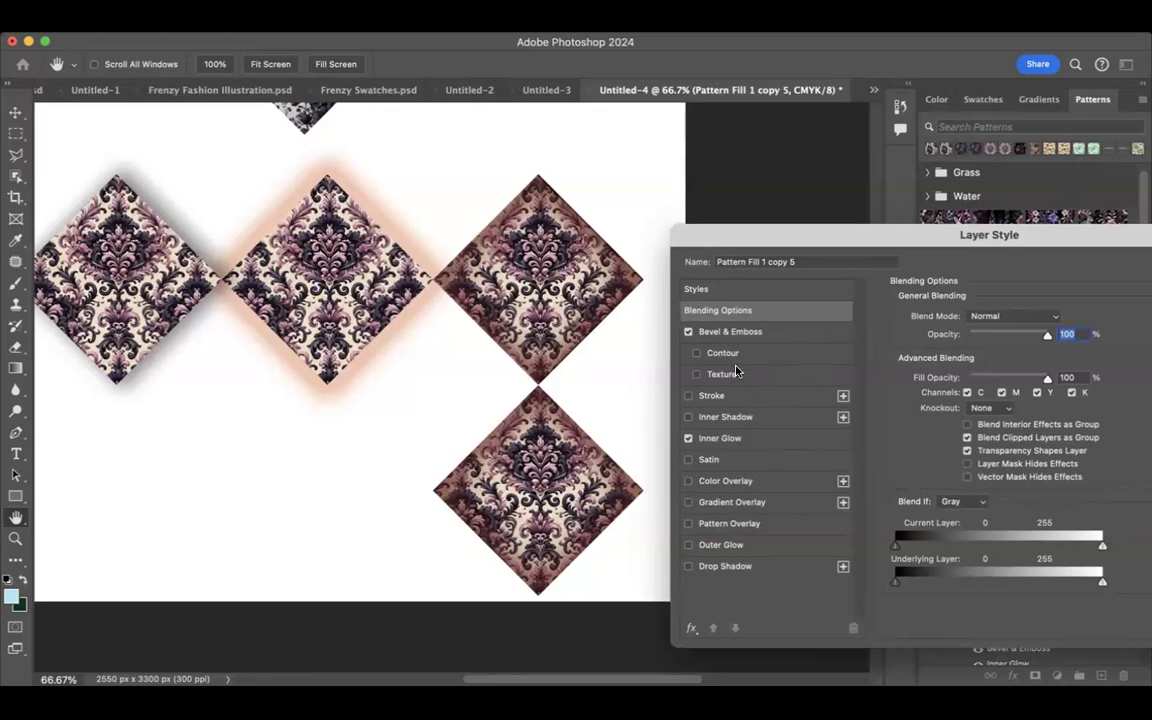
# Try the Contour and Texture options on the upper diamond's bevel.
pyautogui.click(696, 375)
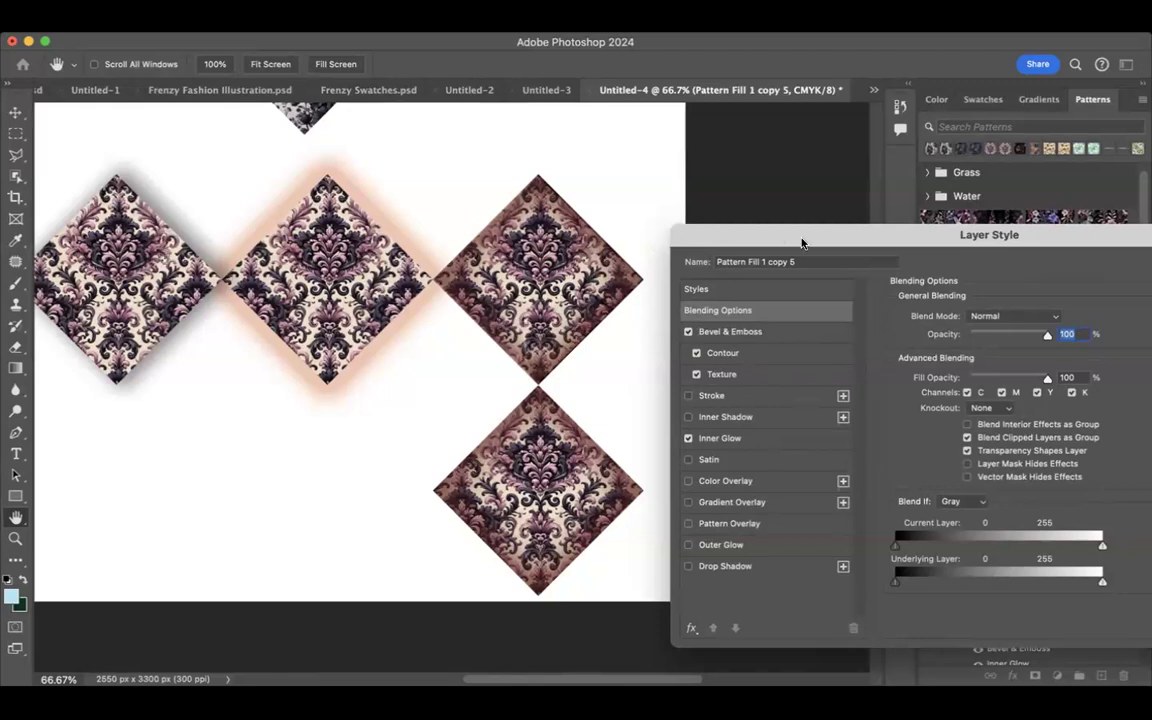
pyautogui.moveTo(766, 221); pyautogui.dragTo(476, 202)
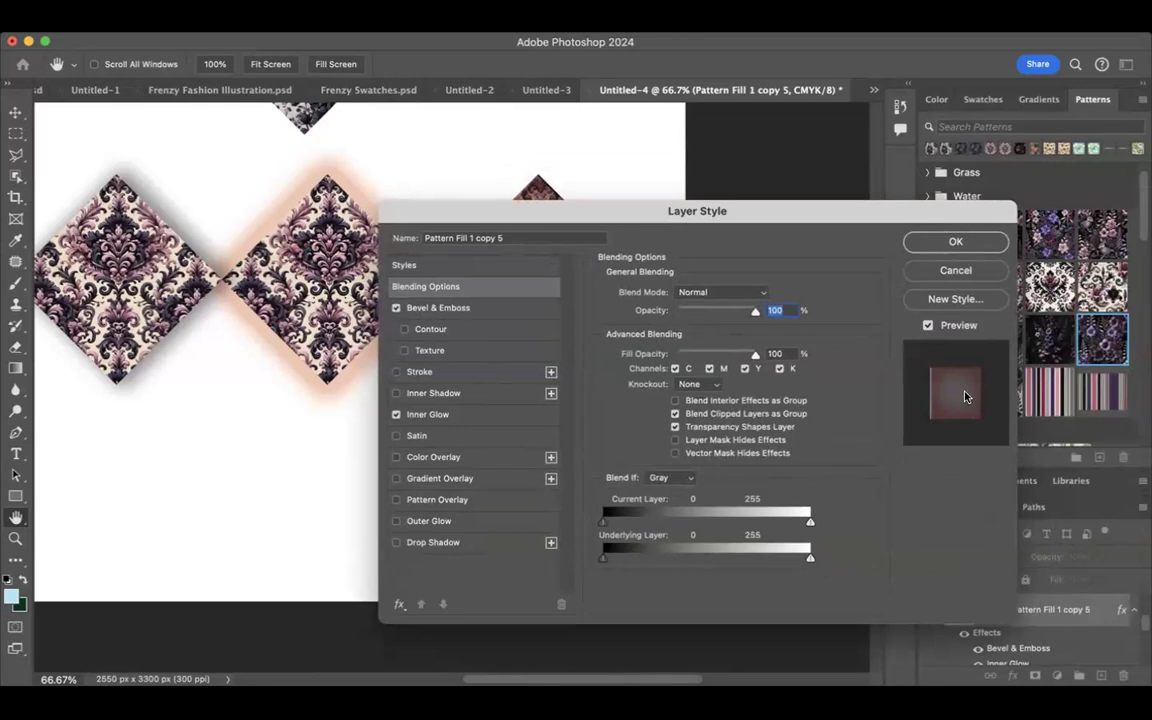
pyautogui.moveTo(938, 213); pyautogui.dragTo(1015, 205)
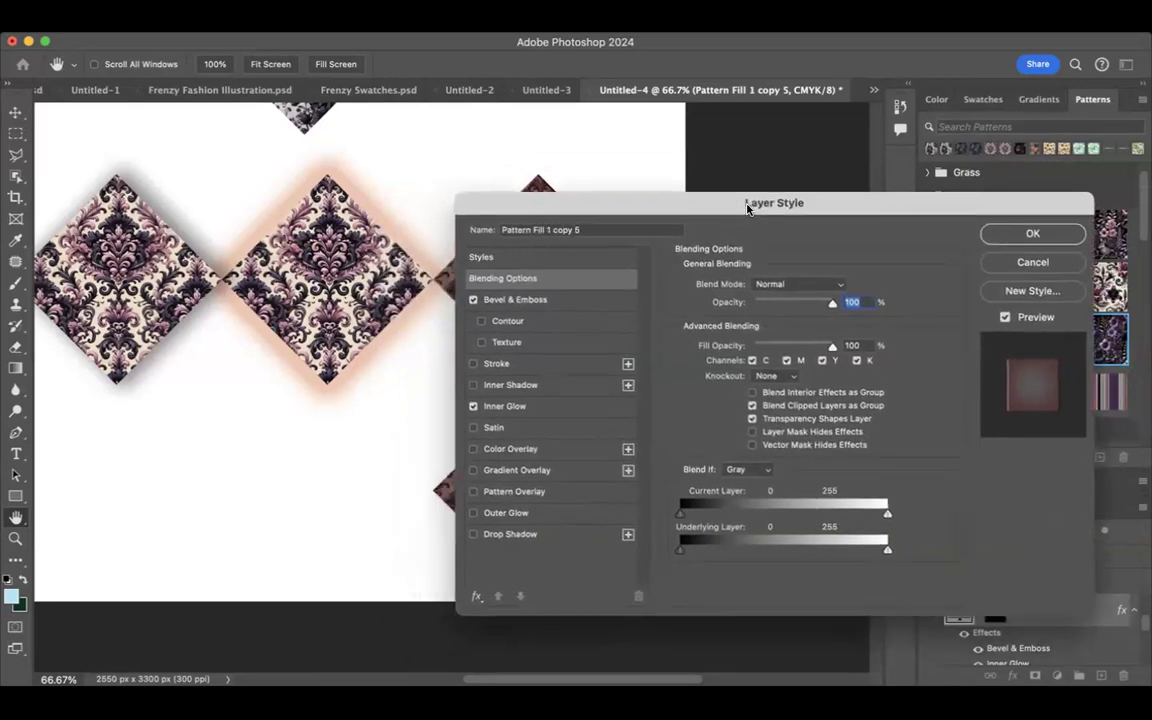
pyautogui.moveTo(755, 229); pyautogui.dragTo(612, 383)
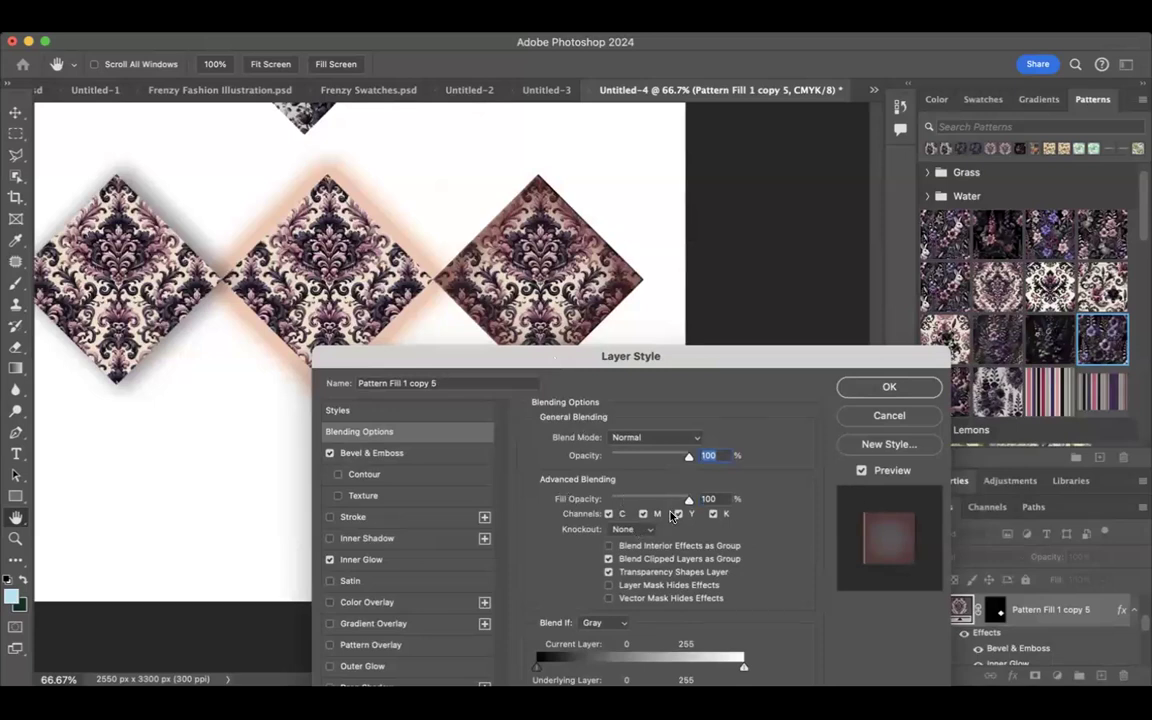
pyautogui.scroll(-3, 685, 515)
pyautogui.scroll(2, 685, 515)
pyautogui.scroll(1, 685, 515)
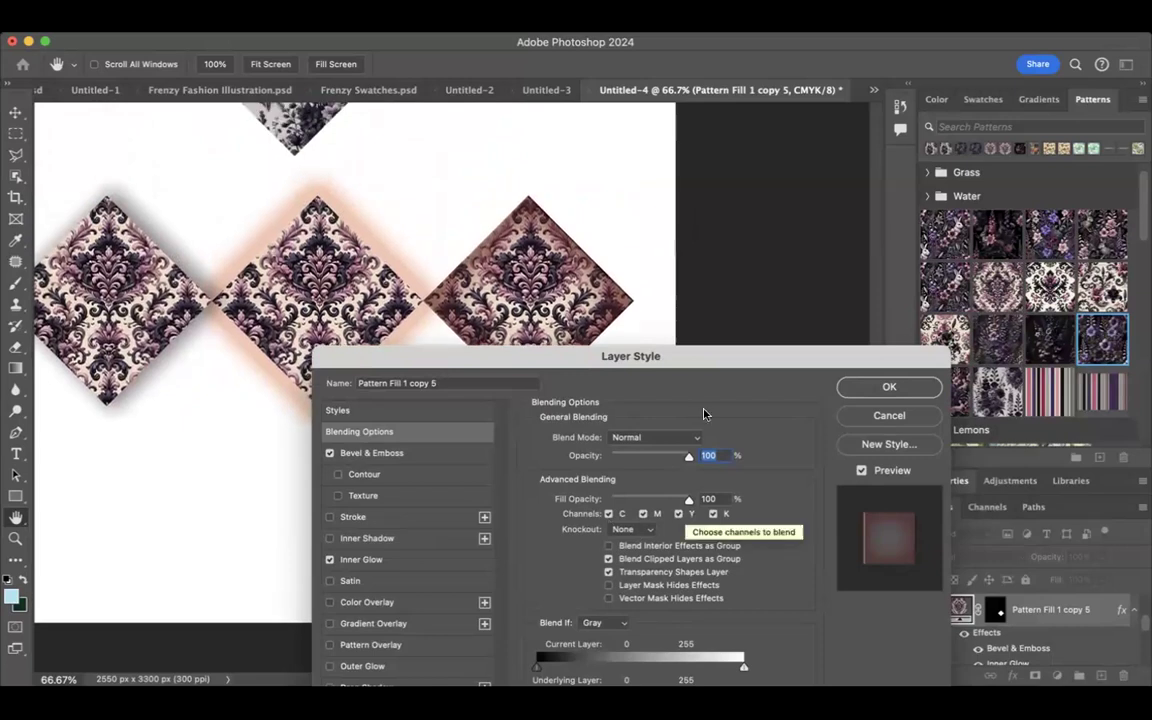
pyautogui.moveTo(718, 358); pyautogui.dragTo(718, 282)
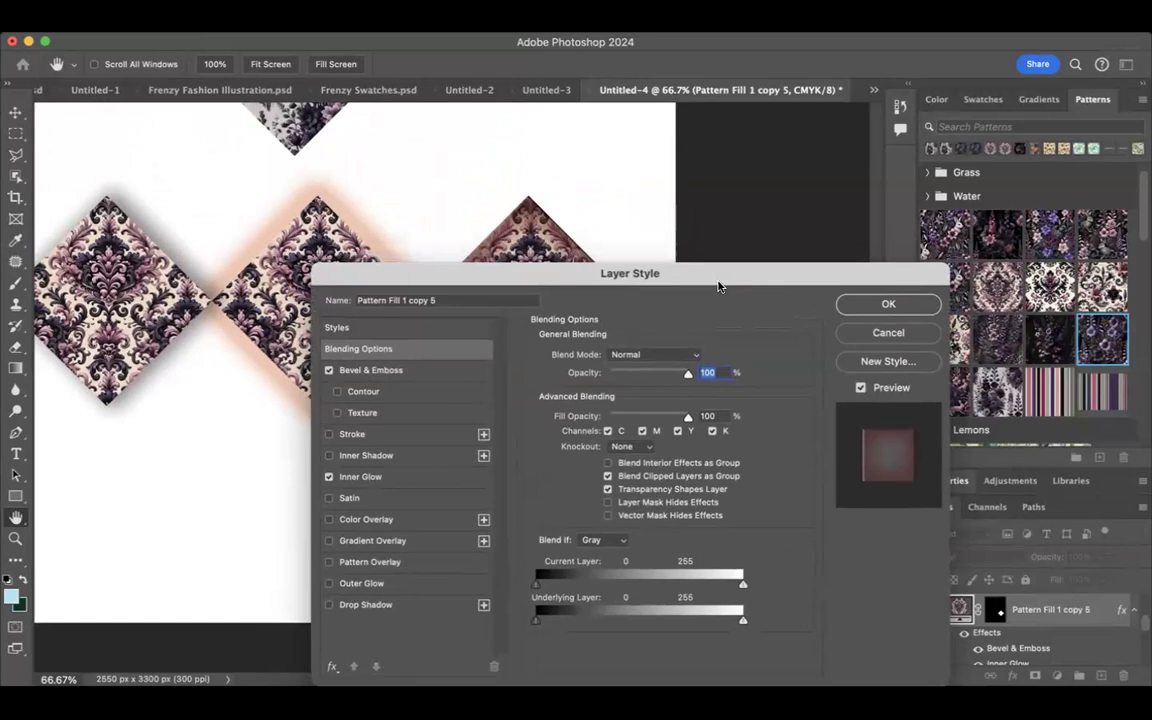
pyautogui.moveTo(718, 282); pyautogui.dragTo(719, 281)
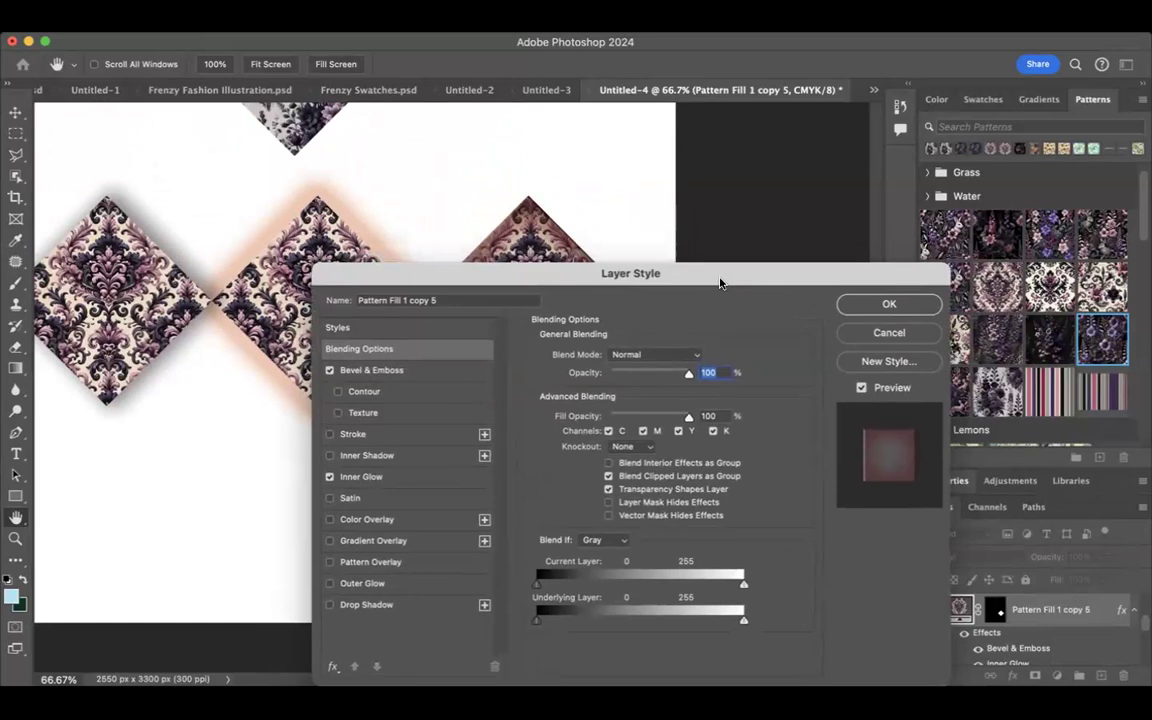
# Set the bevel's technique to Chisel Hard and its size to 35 px, and apply the layer style.
pyautogui.click(408, 376)
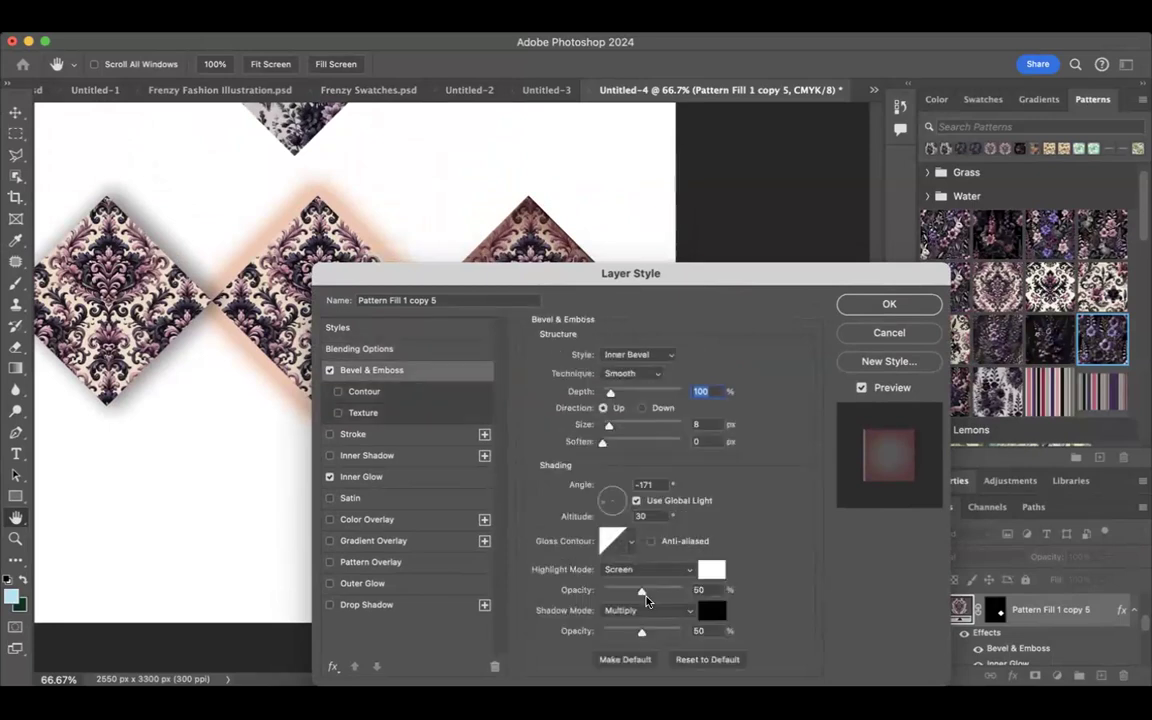
pyautogui.moveTo(609, 425); pyautogui.dragTo(615, 428)
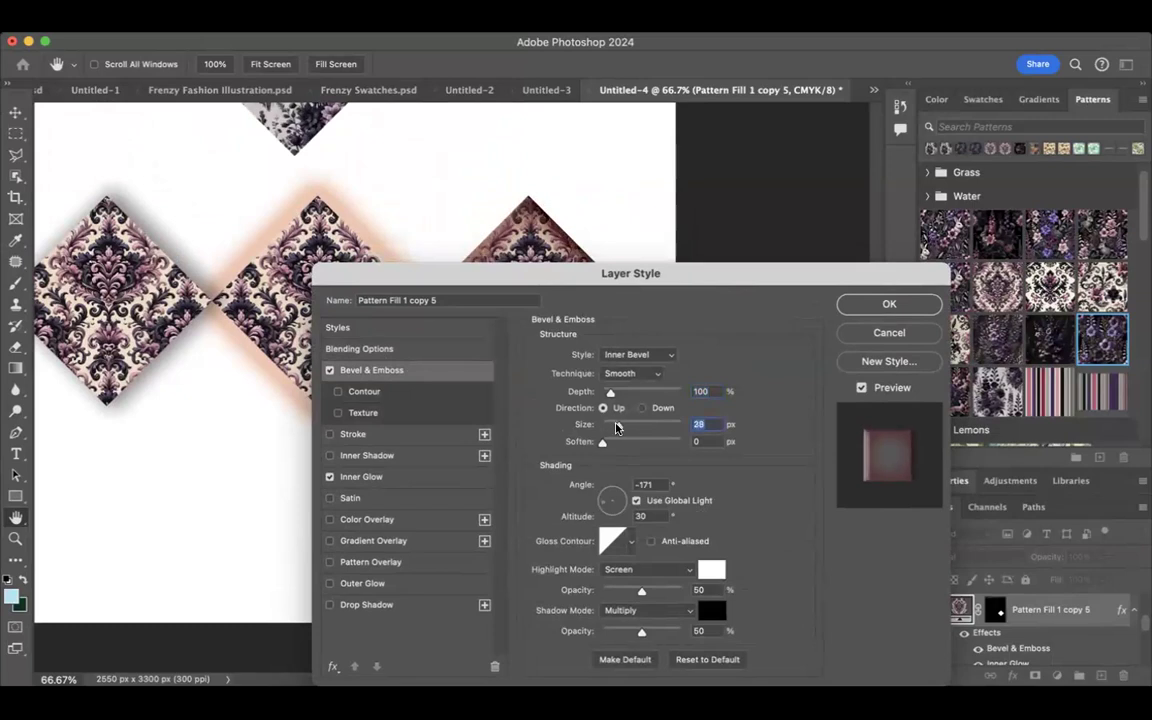
pyautogui.click(651, 375)
pyautogui.click(648, 391)
pyautogui.moveTo(628, 276); pyautogui.dragTo(1008, 108)
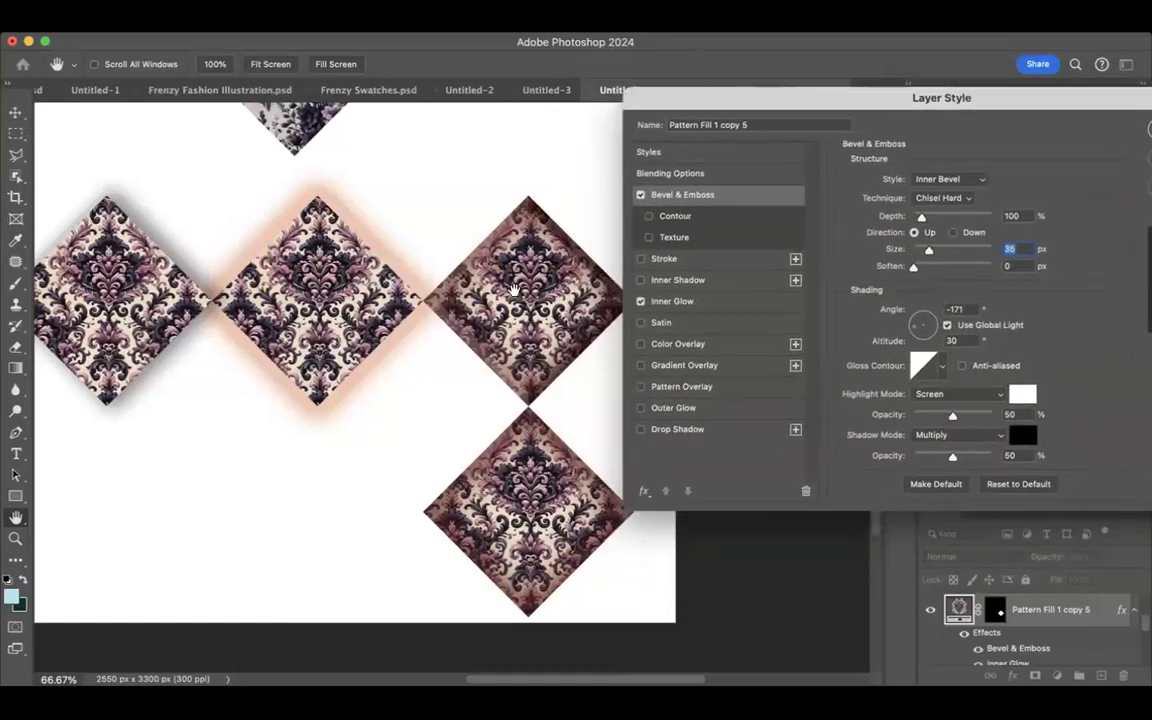
pyautogui.moveTo(776, 97); pyautogui.dragTo(425, 131)
pyautogui.click(818, 166)
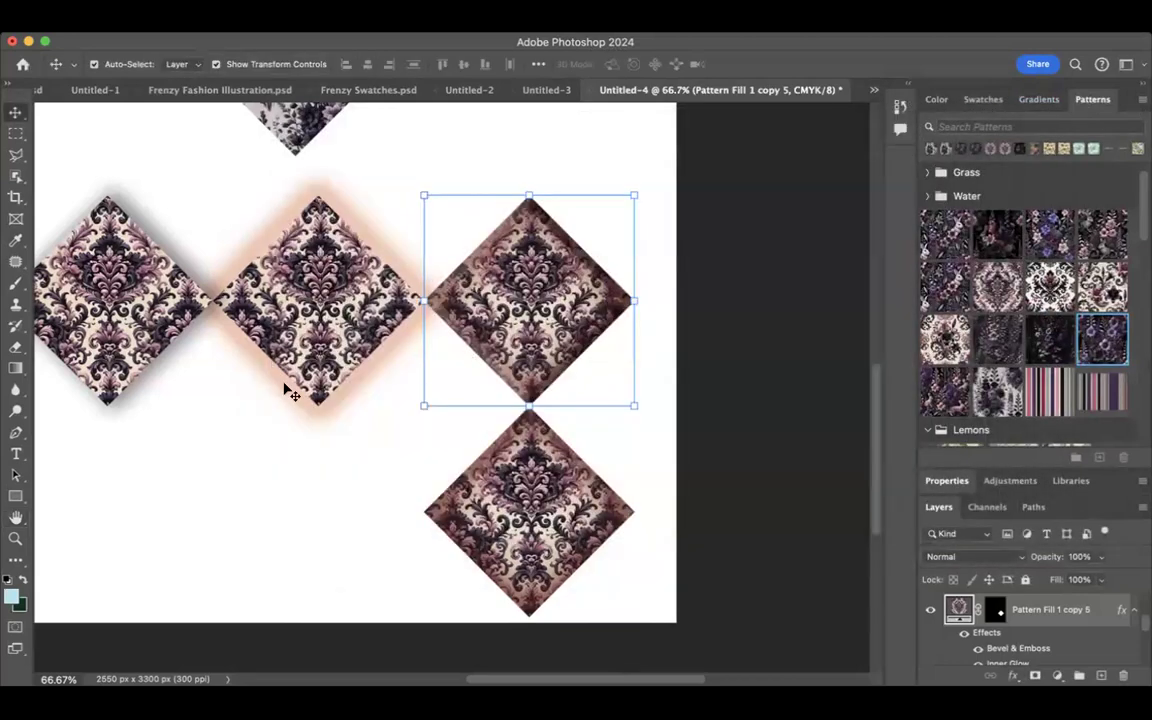
# Duplicate the lower inner-glow diamond and place the copy beneath the gap between the drop-shadow and outer-glow diamonds.
pyautogui.click(547, 470)
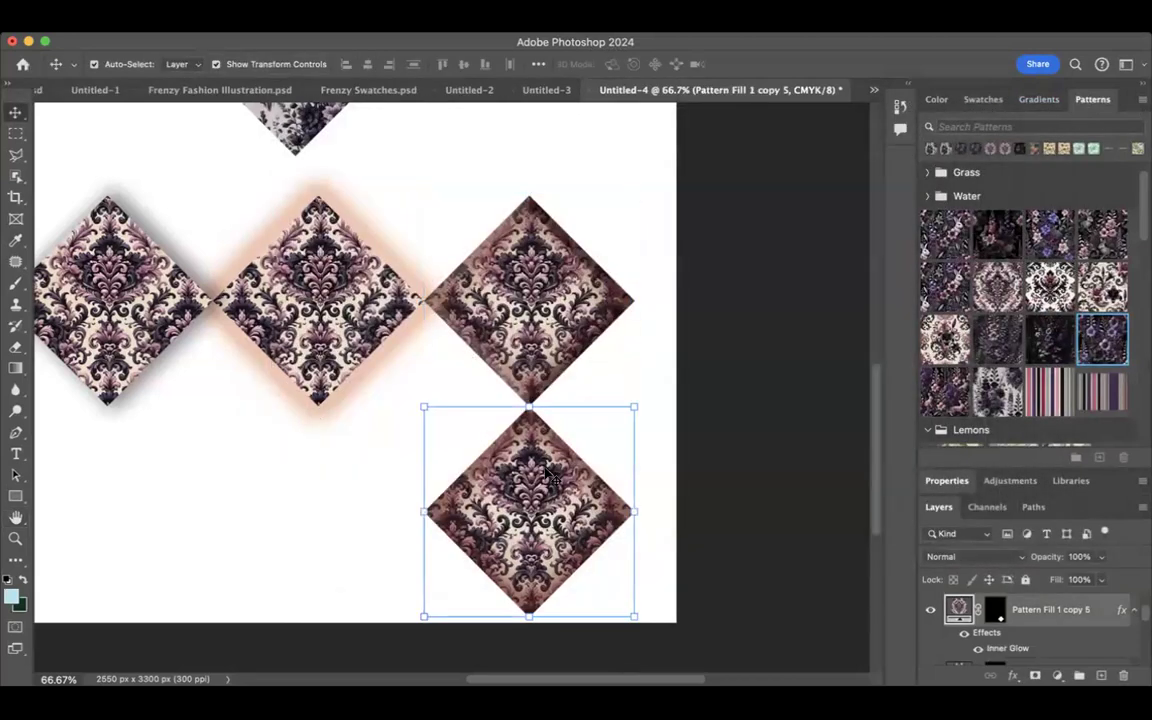
pyautogui.moveTo(547, 470); pyautogui.dragTo(345, 460)
pyautogui.moveTo(190, 532); pyautogui.dragTo(185, 498)
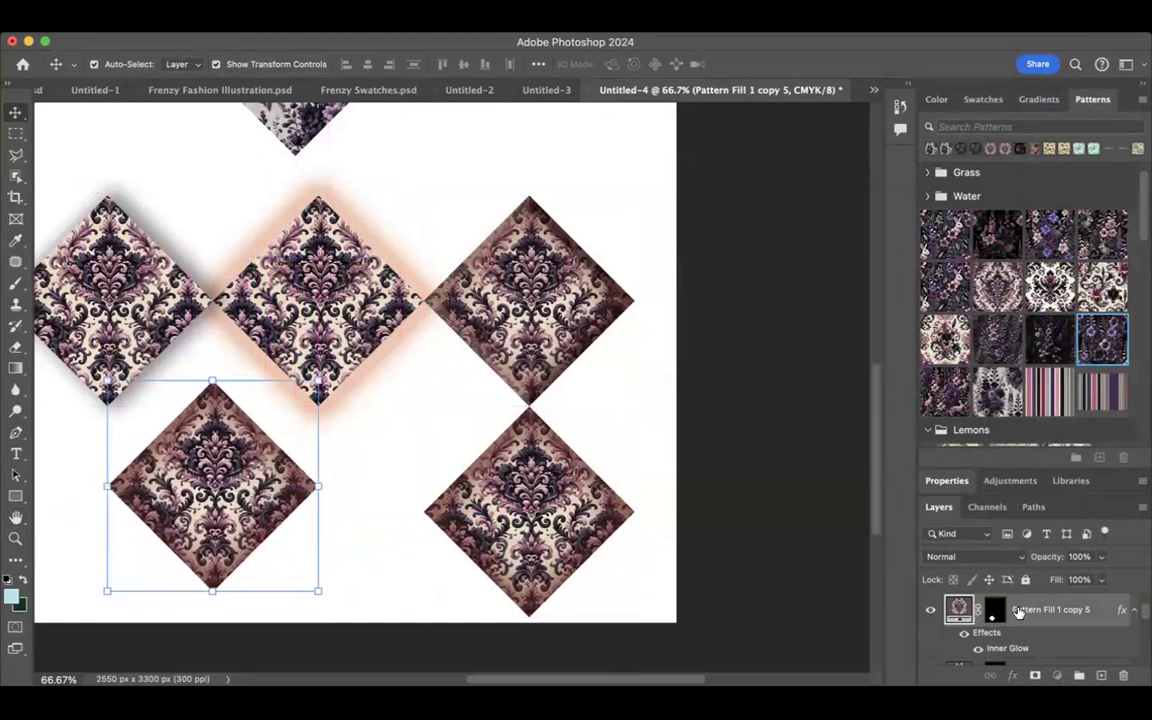
# Open the new copy's pattern fill settings, close them without changes, and delete the copy.
pyautogui.doubleClick(957, 607)
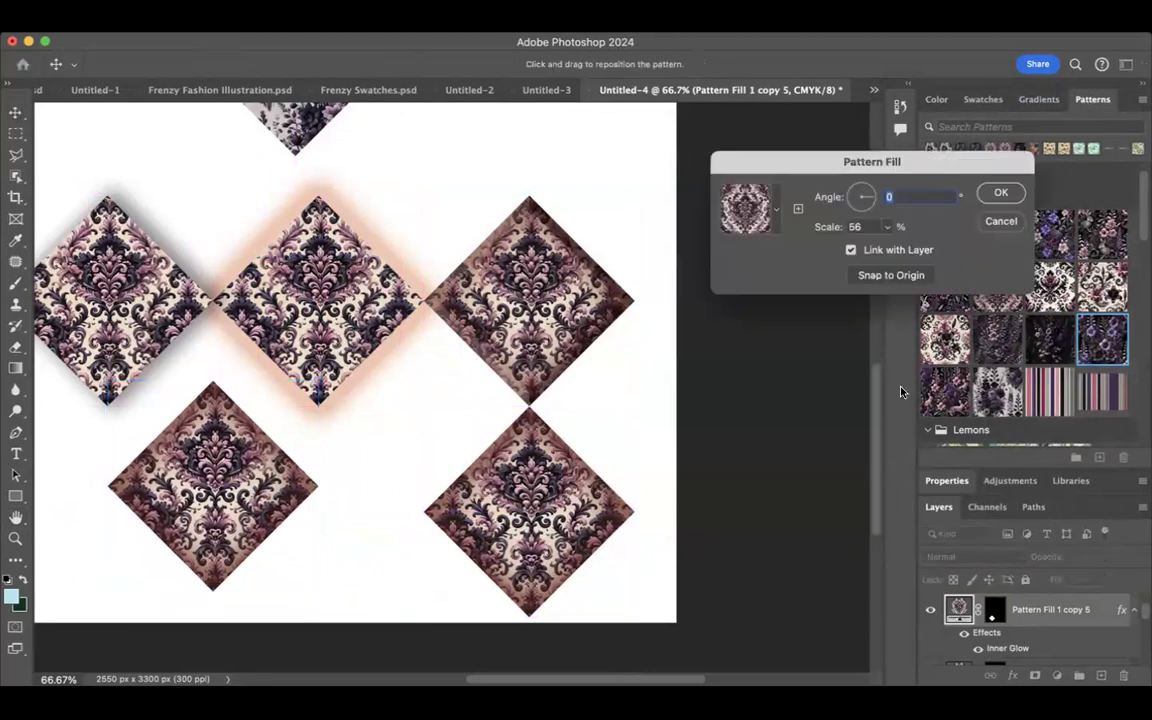
pyautogui.click(1001, 221)
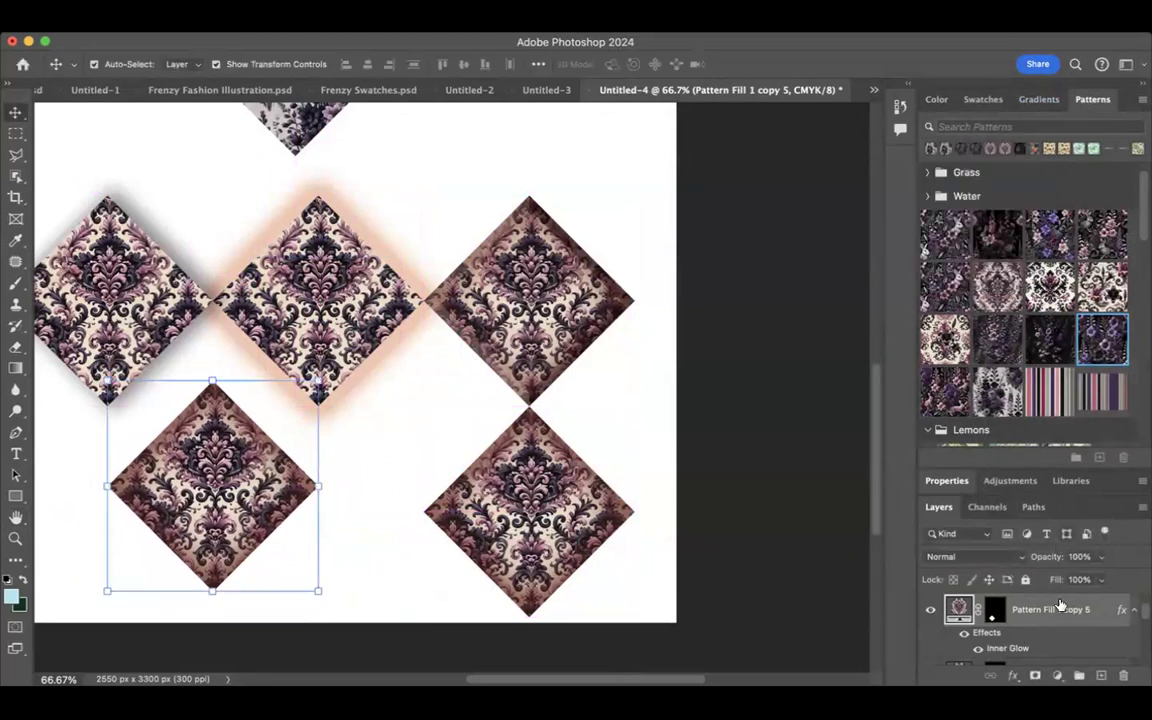
pyautogui.click(976, 610)
pyautogui.moveTo(955, 608); pyautogui.dragTo(1120, 679)
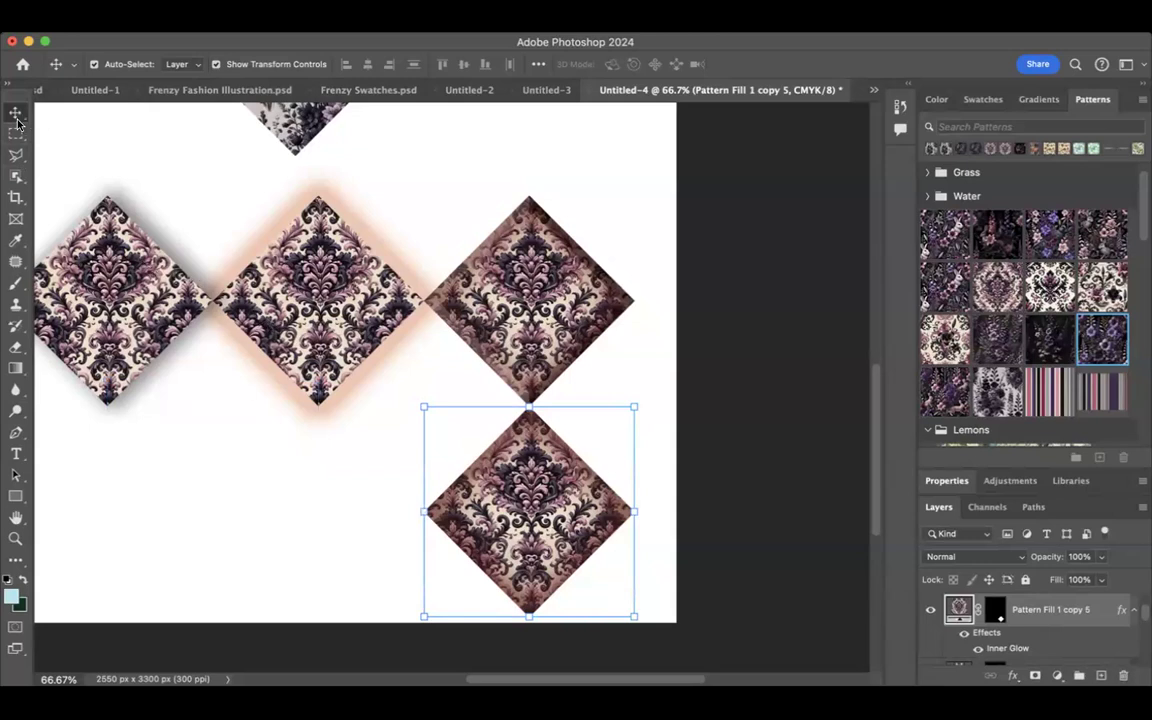
# Select the upper inner-glow diamond's area with Object Selection, copy it to a new layer, and clear the selection.
pyautogui.click(16, 177)
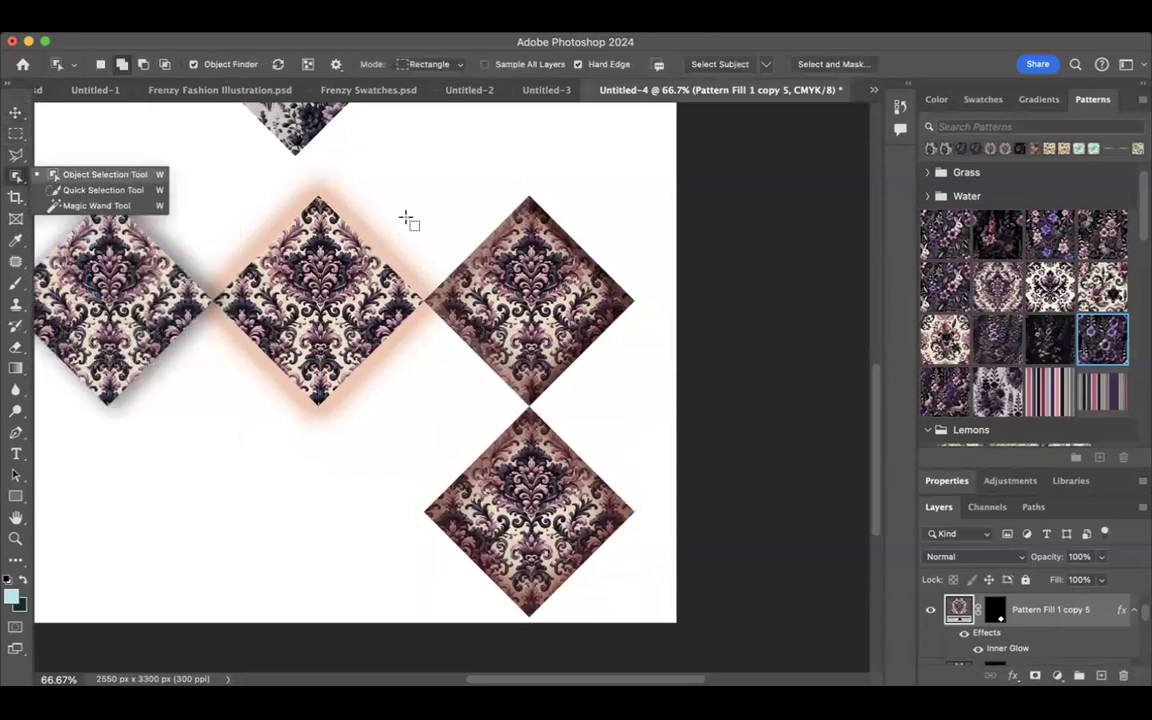
pyautogui.click(563, 312)
pyautogui.press('super+j')
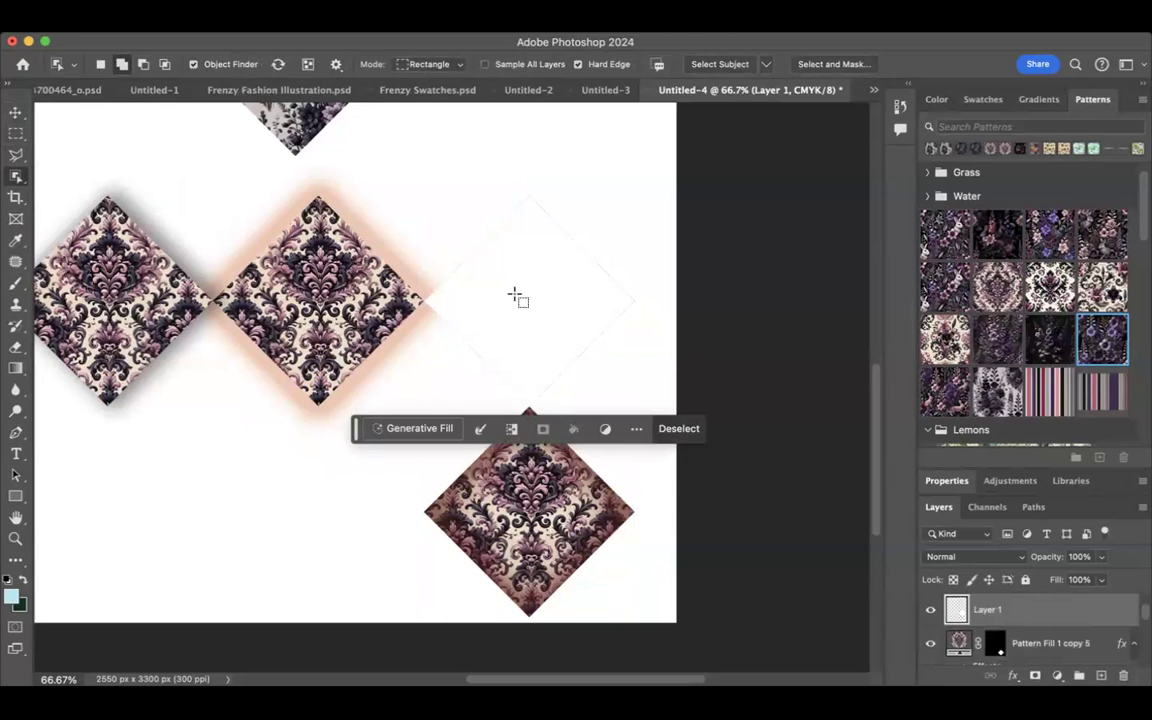
pyautogui.press('super+d')
pyautogui.moveTo(552, 287); pyautogui.dragTo(307, 497)
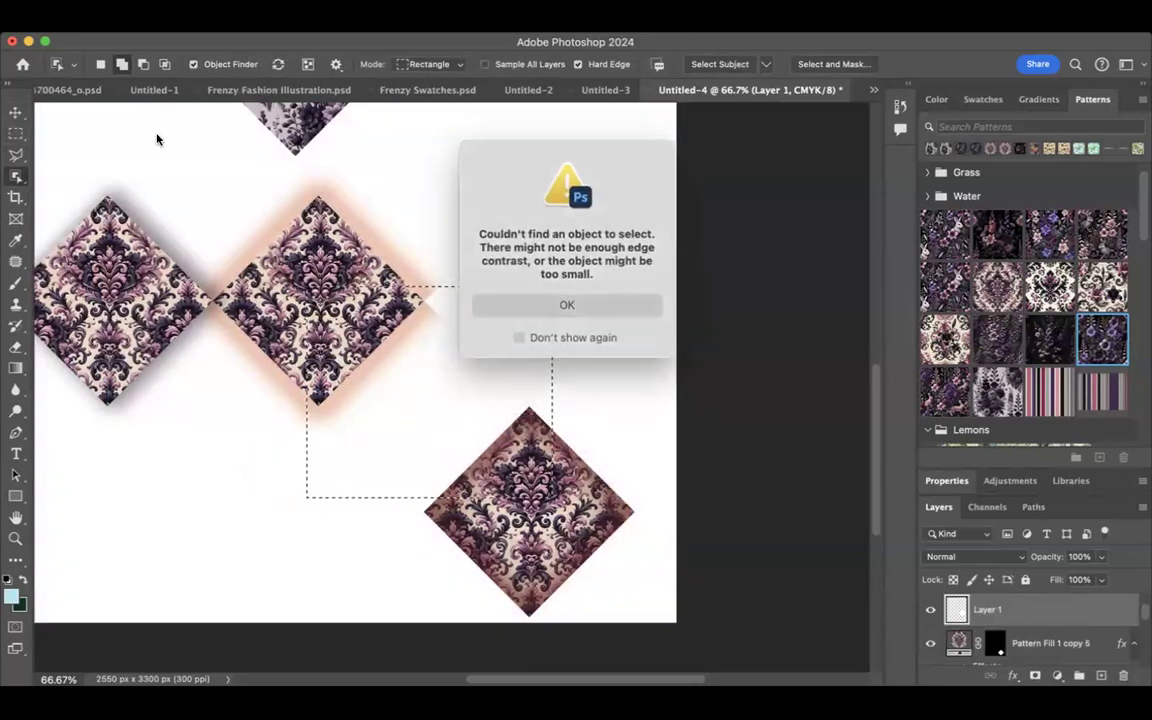
pyautogui.click(590, 304)
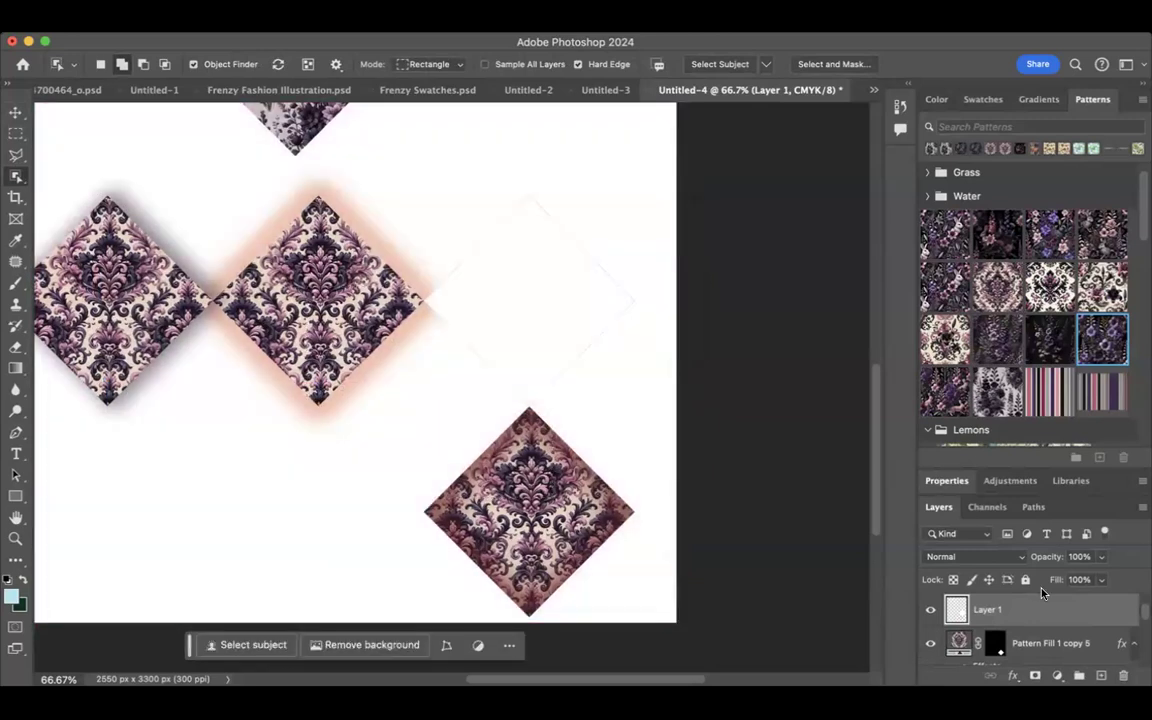
# Check the new layer by toggling its visibility, and move its white diamond beneath the gap between the drop-shadow and outer-glow diamonds.
pyautogui.click(931, 611)
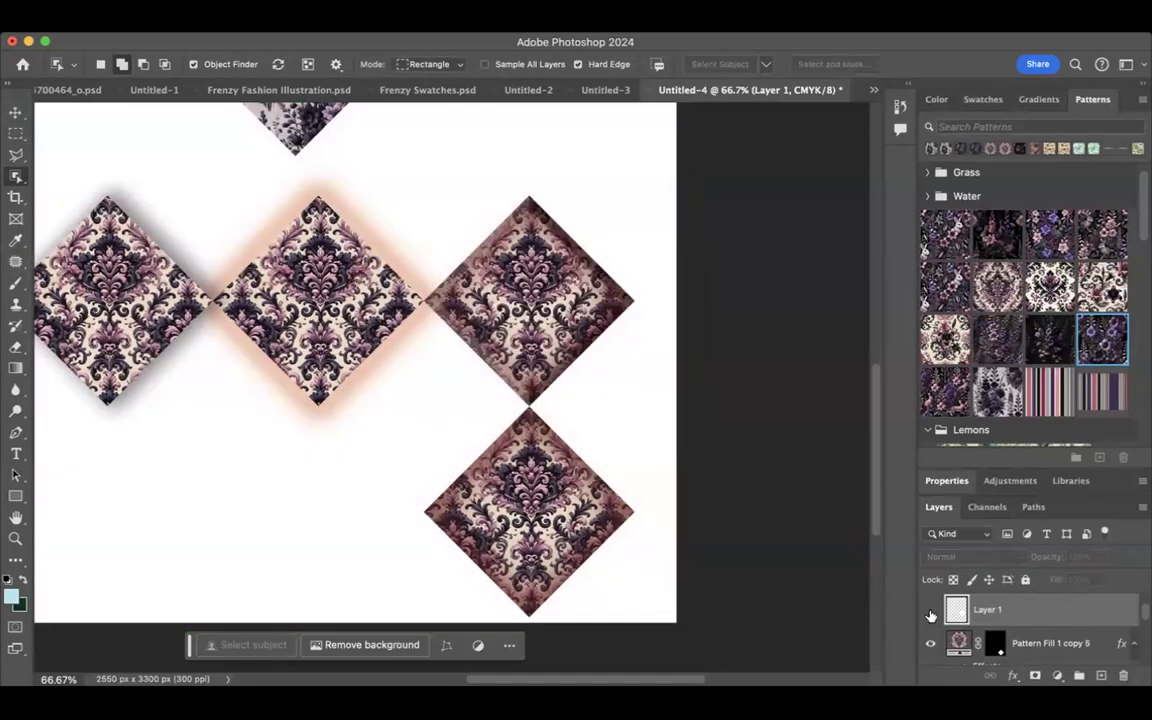
pyautogui.click(931, 611)
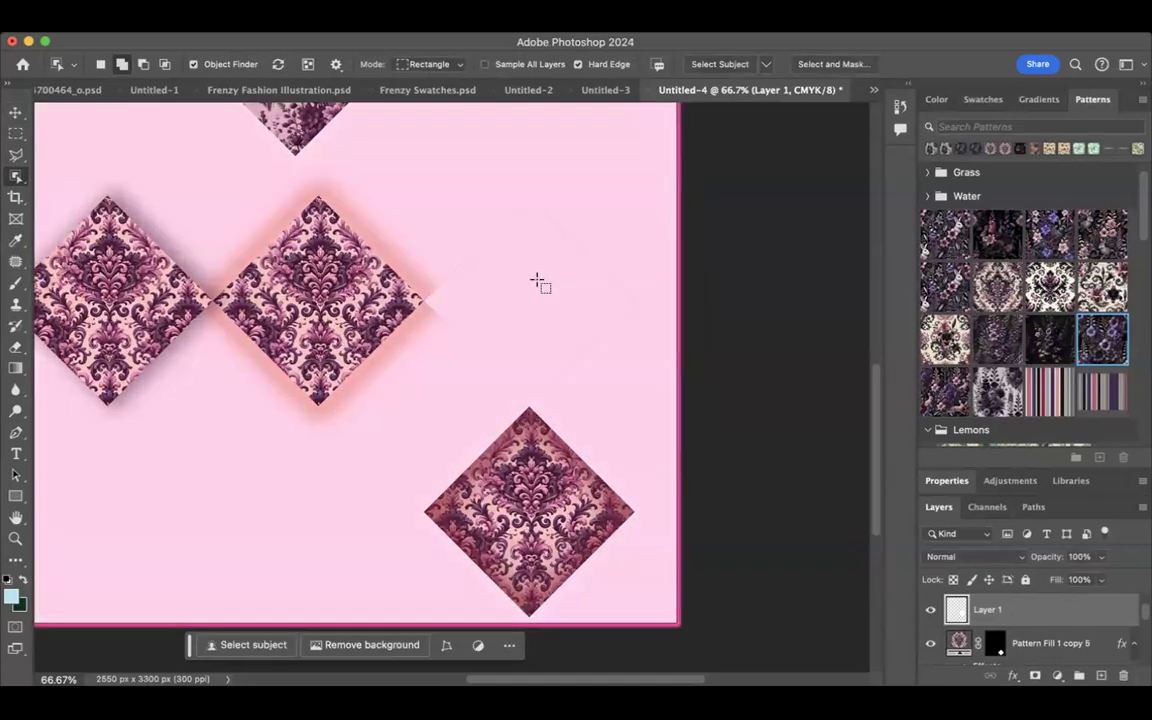
pyautogui.click(16, 111)
pyautogui.moveTo(538, 273); pyautogui.dragTo(226, 458)
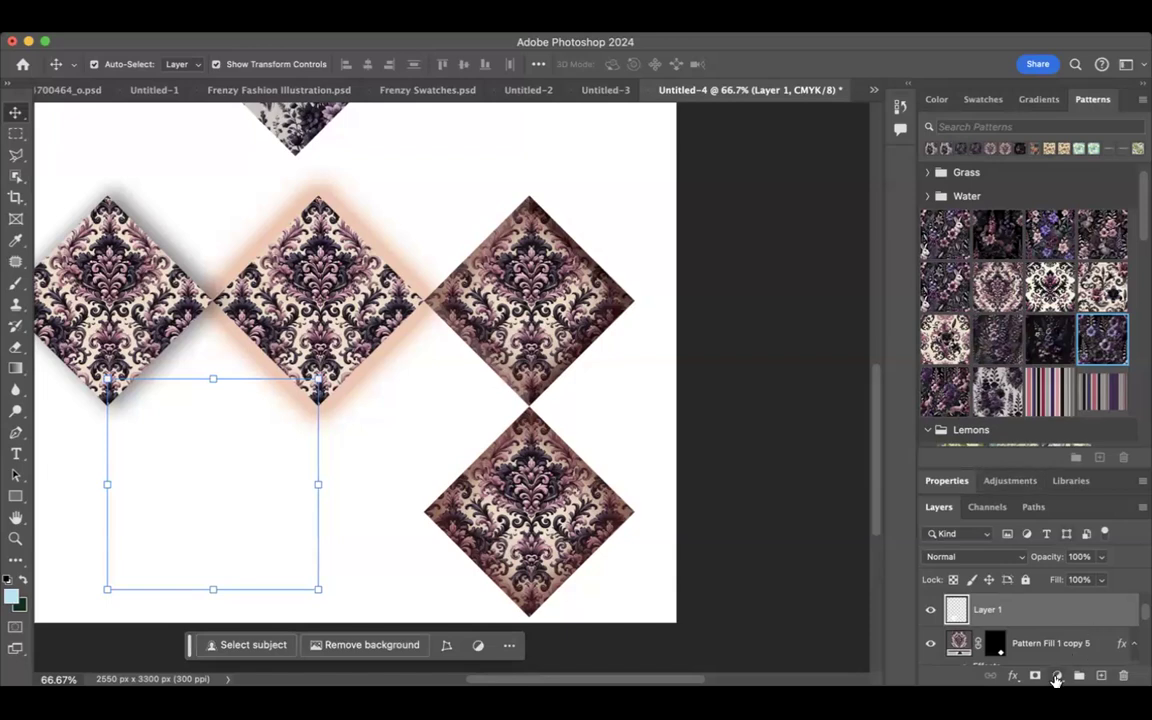
# Add a light blue (#aee0f0) solid color fill layer and place the white diamond's layer above it.
pyautogui.click(1056, 680)
pyautogui.click(1062, 415)
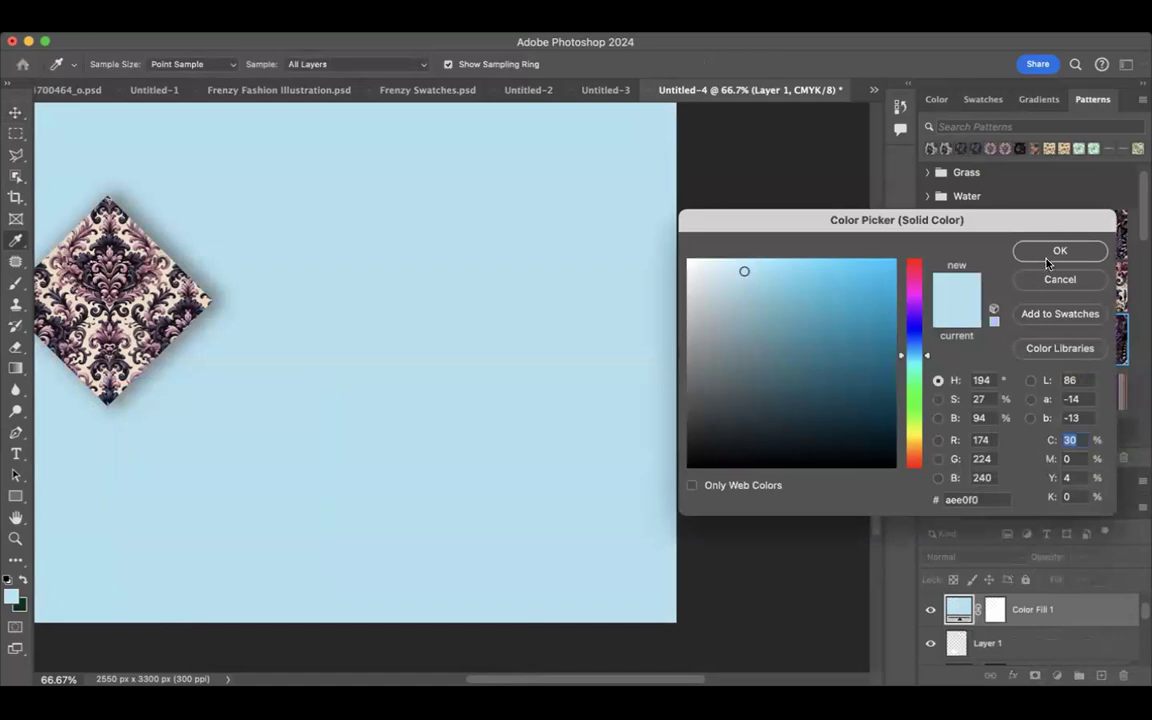
pyautogui.click(1059, 250)
pyautogui.click(1038, 640)
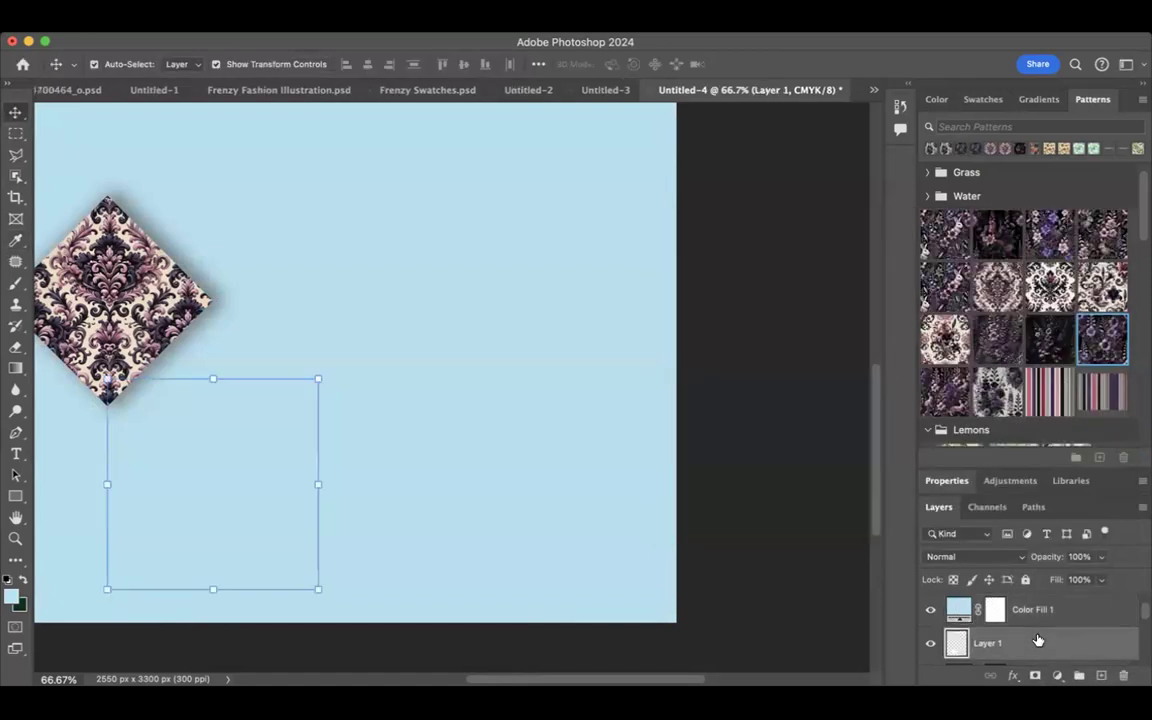
pyautogui.moveTo(1010, 638); pyautogui.dragTo(890, 545)
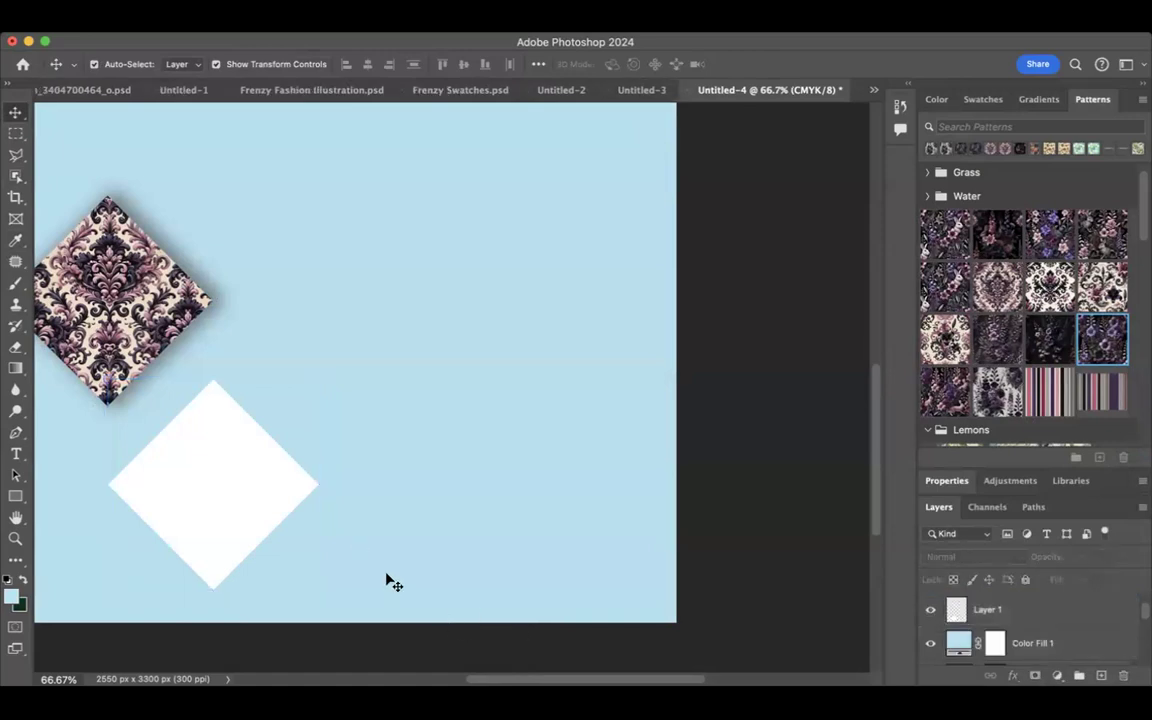
pyautogui.click(217, 487)
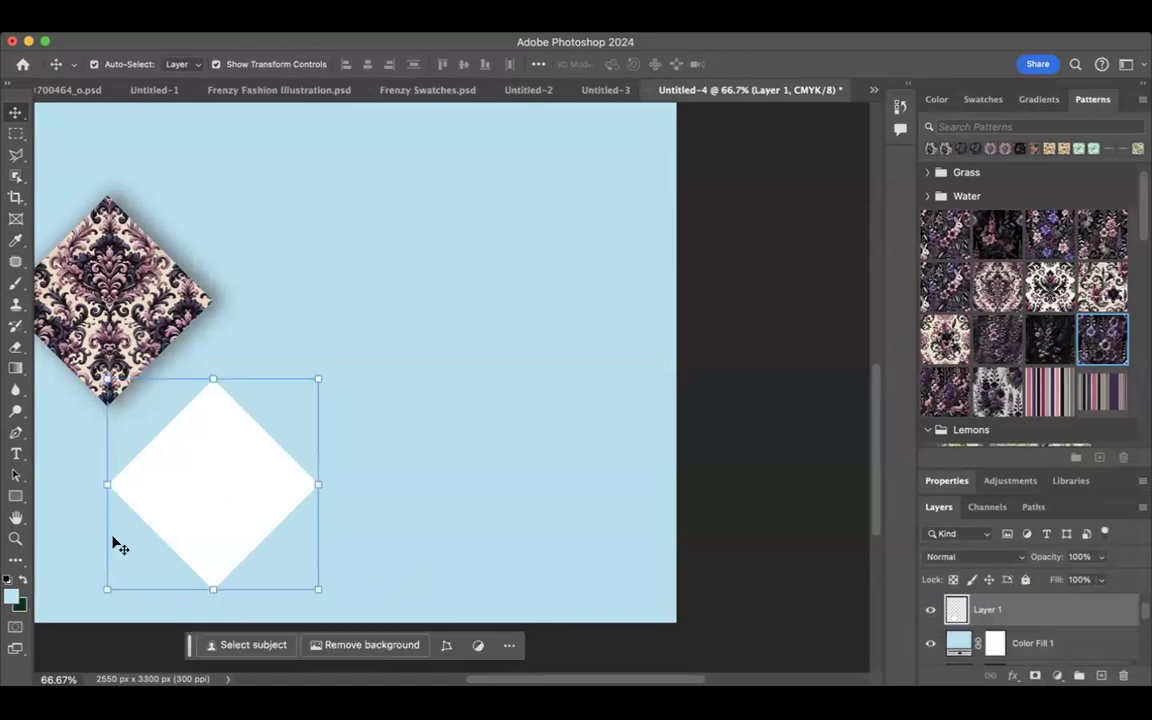
# Try to fill the white diamond's layer with black without a selection, and undo the fill.
pyautogui.click(10, 597)
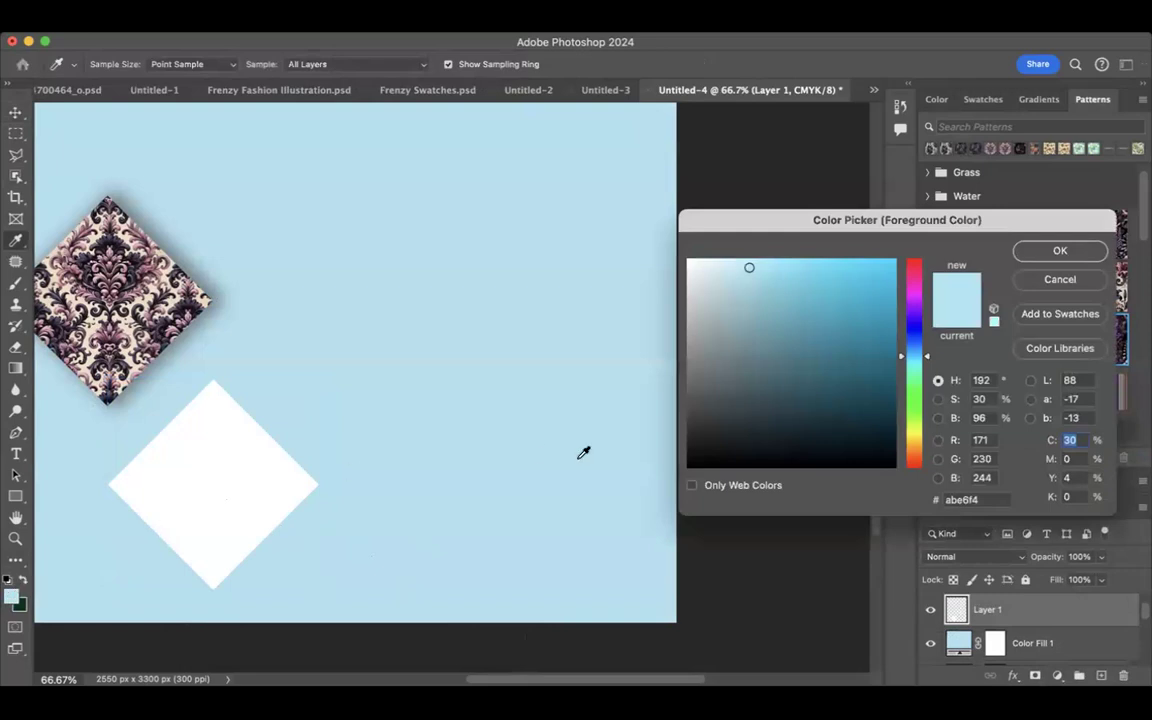
pyautogui.click(1043, 252)
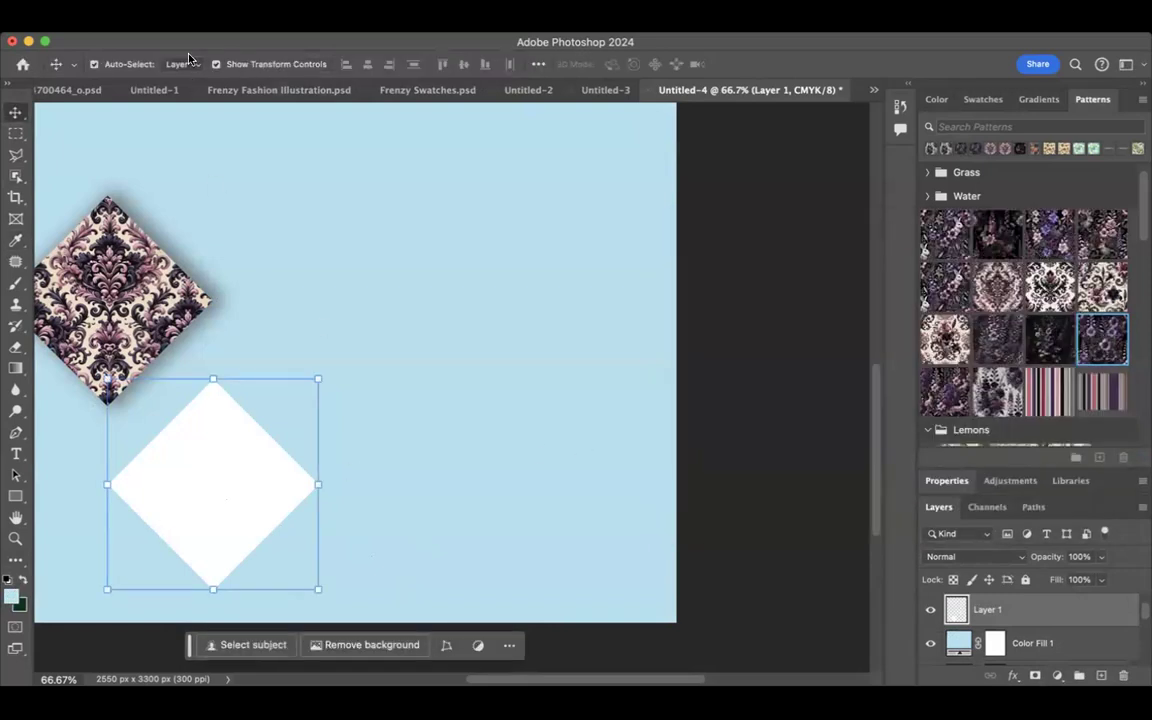
pyautogui.click(164, 28)
pyautogui.click(178, 295)
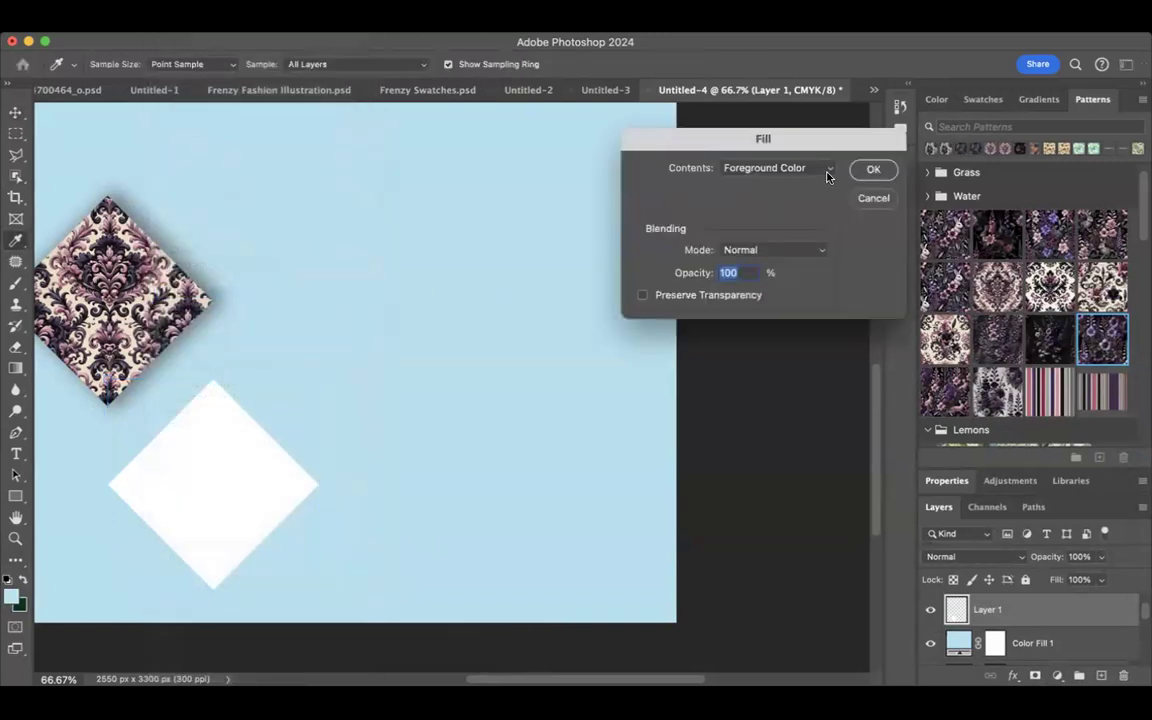
pyautogui.click(826, 172)
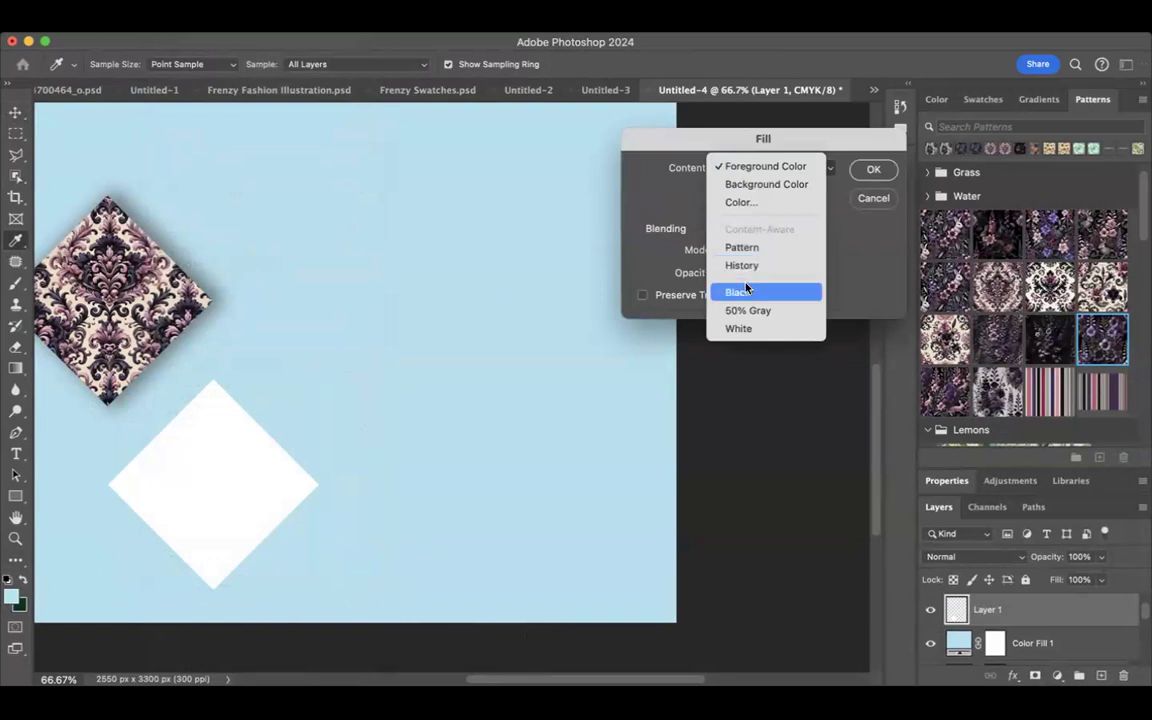
pyautogui.click(745, 289)
pyautogui.click(870, 170)
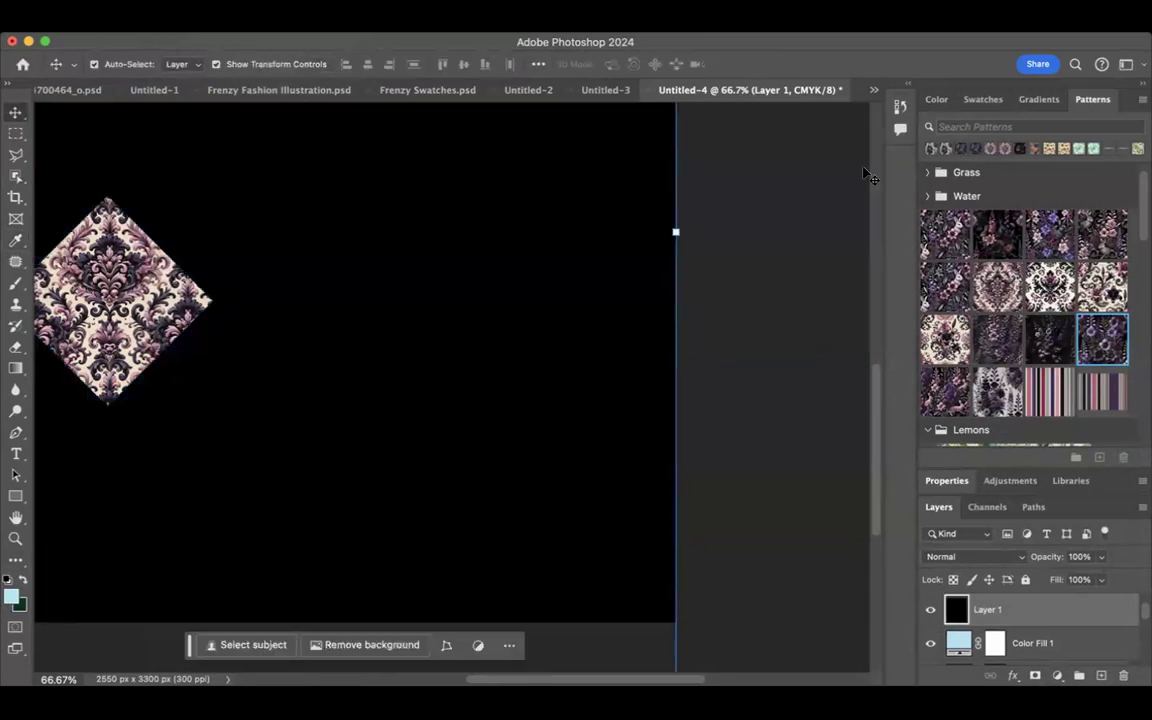
pyautogui.press('super+z')
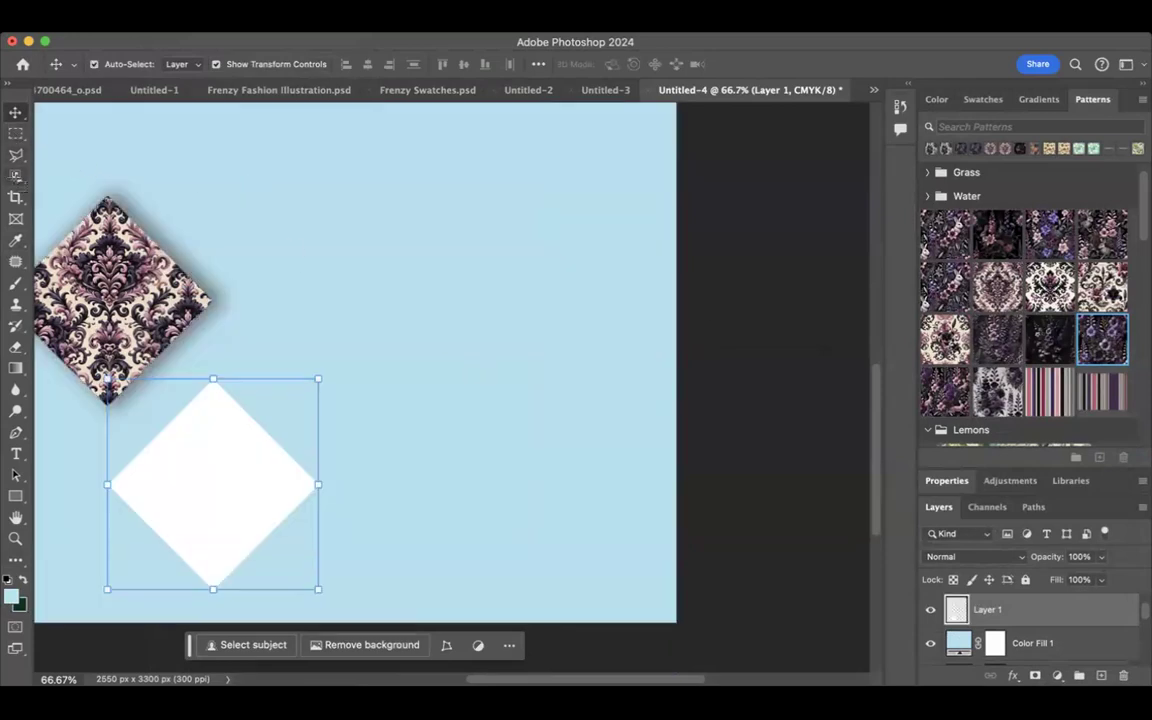
# Raise the white diamond's layer above the drop-shadow diamond's layer and move the diamond right onto the open blue area.
pyautogui.click(15, 177)
pyautogui.click(226, 455)
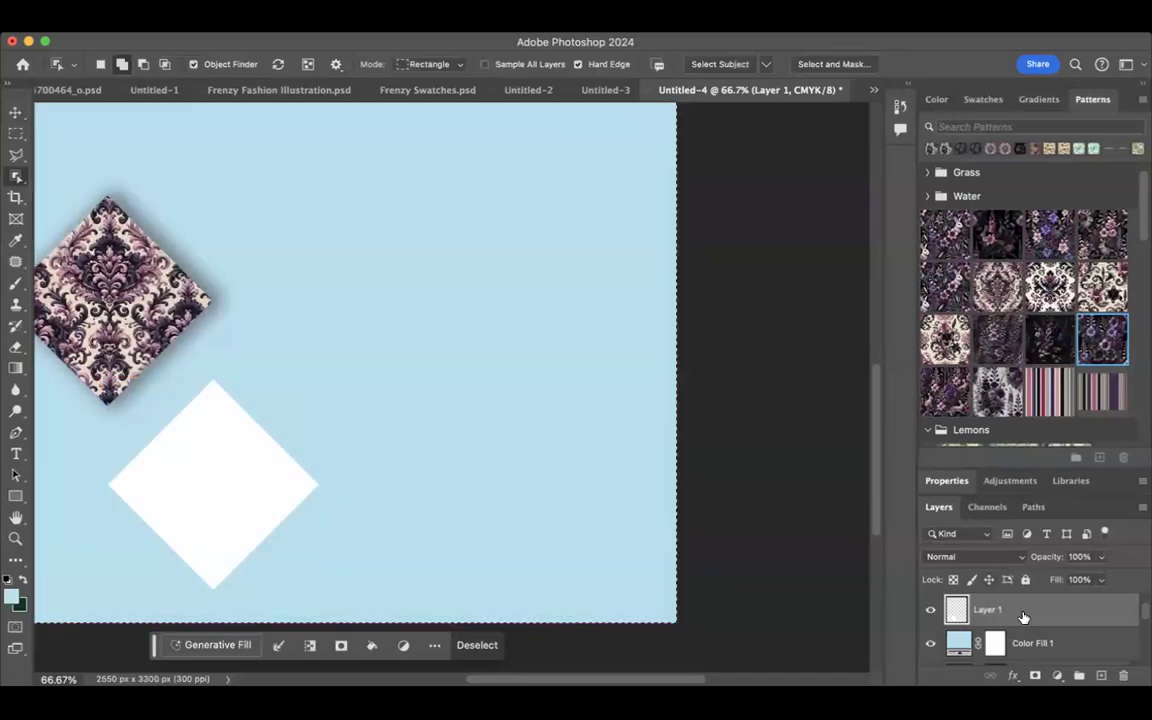
pyautogui.moveTo(1024, 617)
pyautogui.mouseDown()
pyautogui.moveTo(1021, 578)
pyautogui.moveTo(1020, 603)
pyautogui.mouseUp()
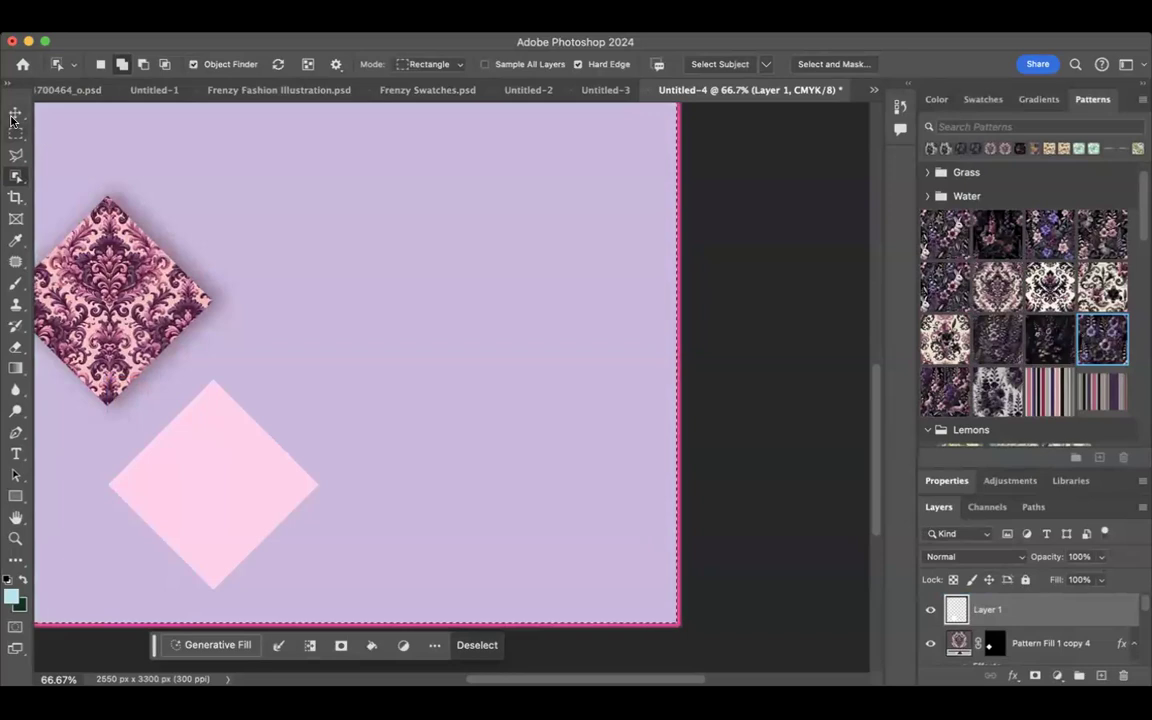
pyautogui.click(13, 118)
pyautogui.moveTo(200, 445); pyautogui.dragTo(456, 362)
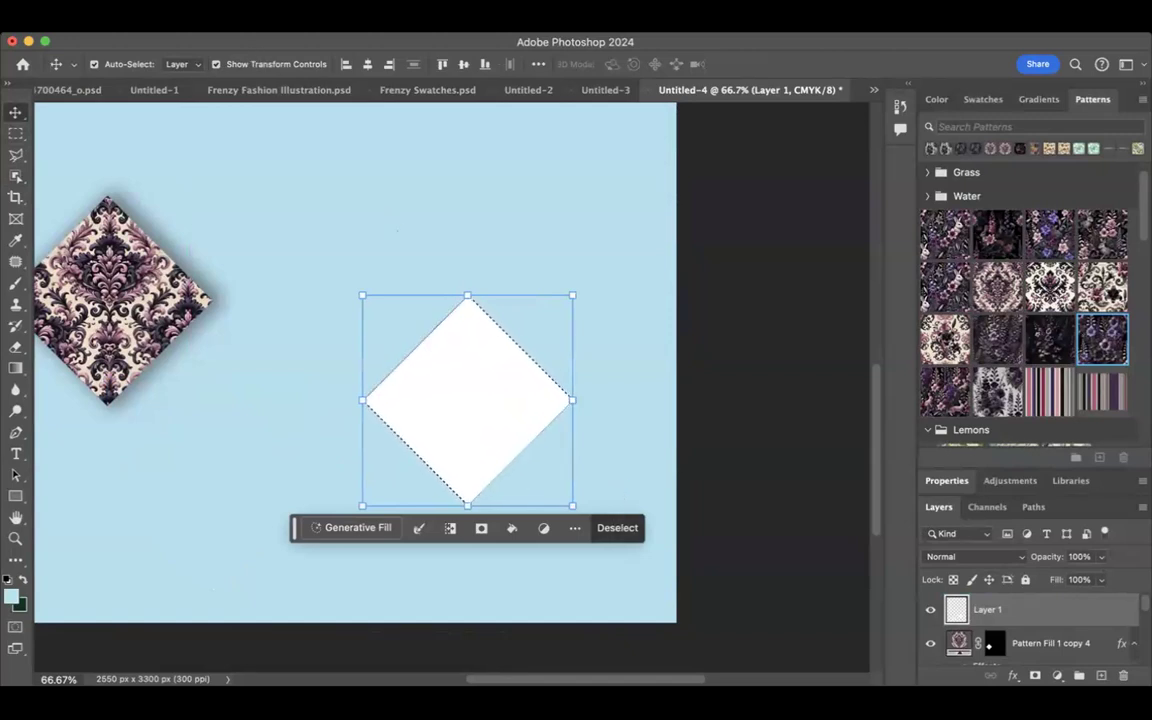
# Fill the selected white diamond with black at 100% opacity.
pyautogui.click(168, 26)
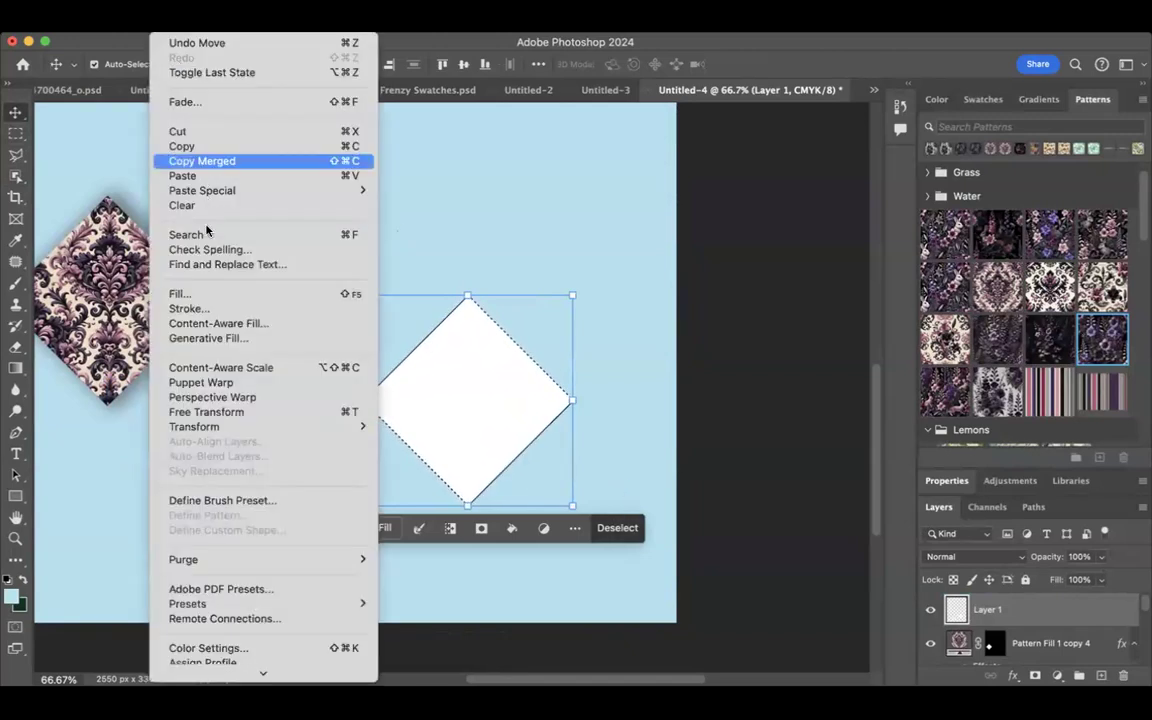
pyautogui.click(193, 293)
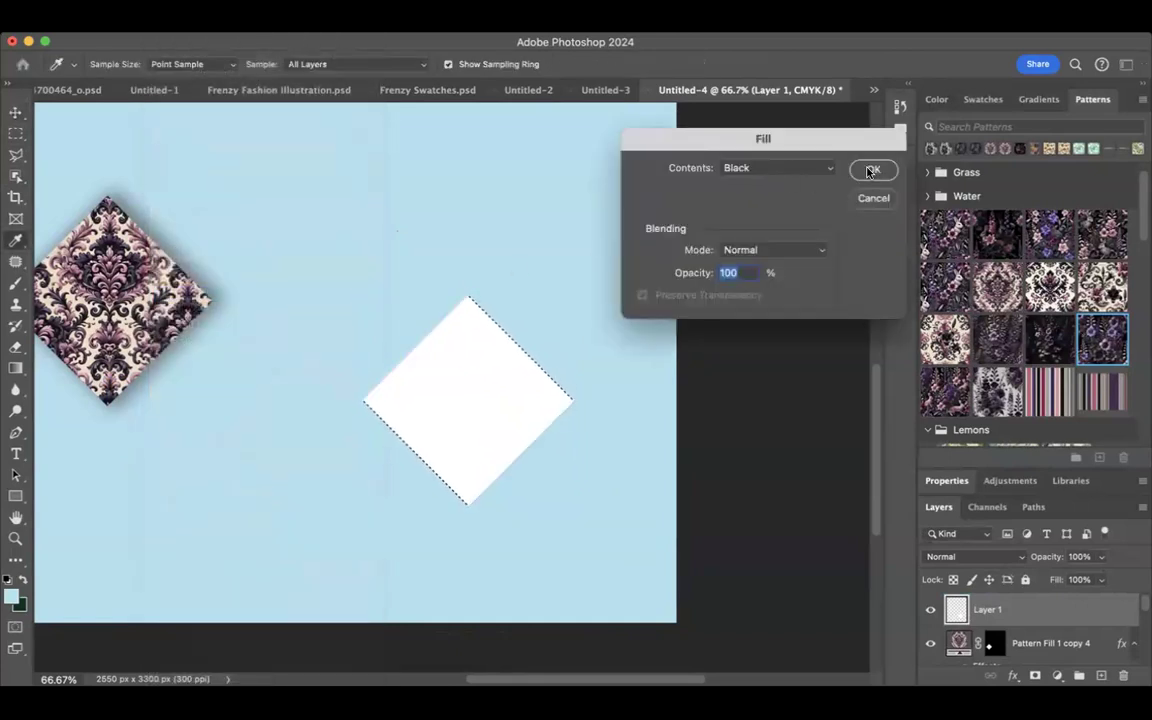
pyautogui.click(869, 172)
pyautogui.press('v')
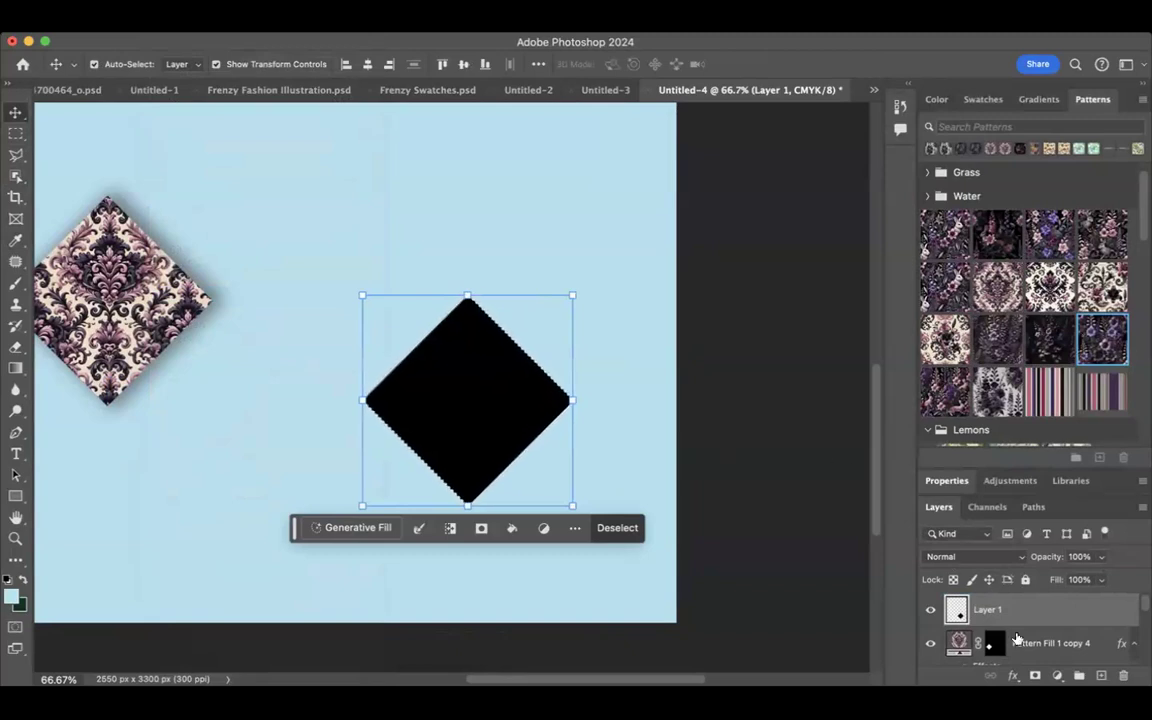
# Add a Satin effect with distance 87 px and size 122 px to the black diamond, with Inner Glow enabled.
pyautogui.click(1012, 676)
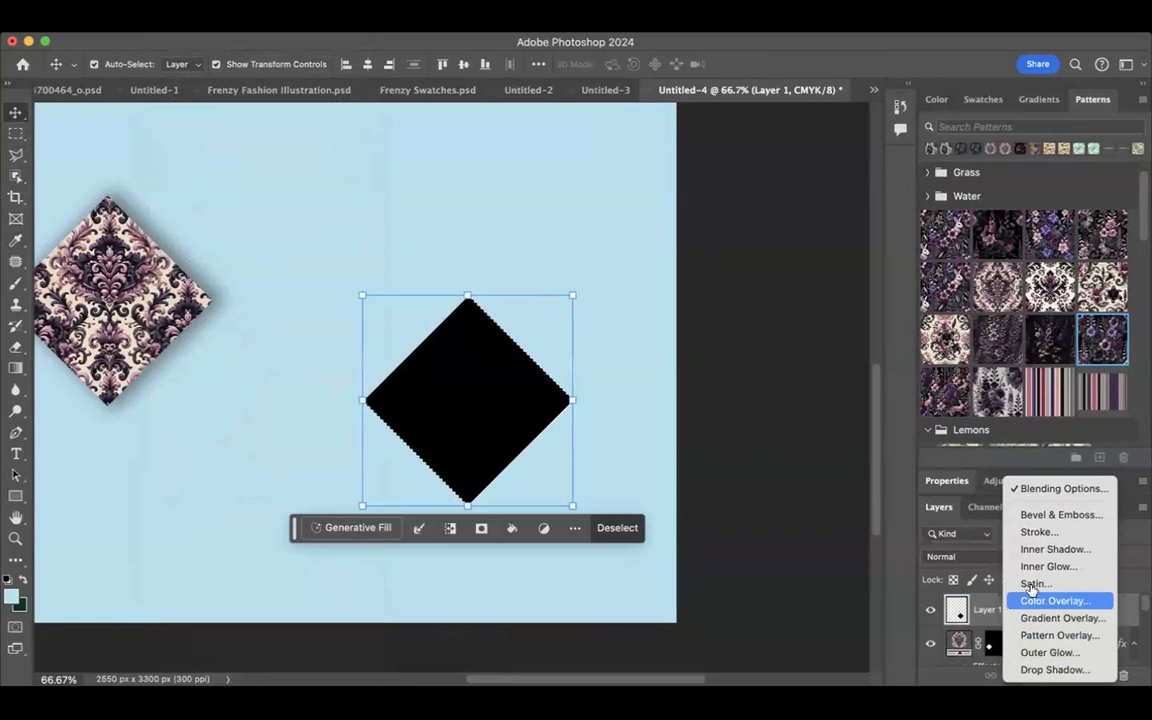
pyautogui.click(1034, 585)
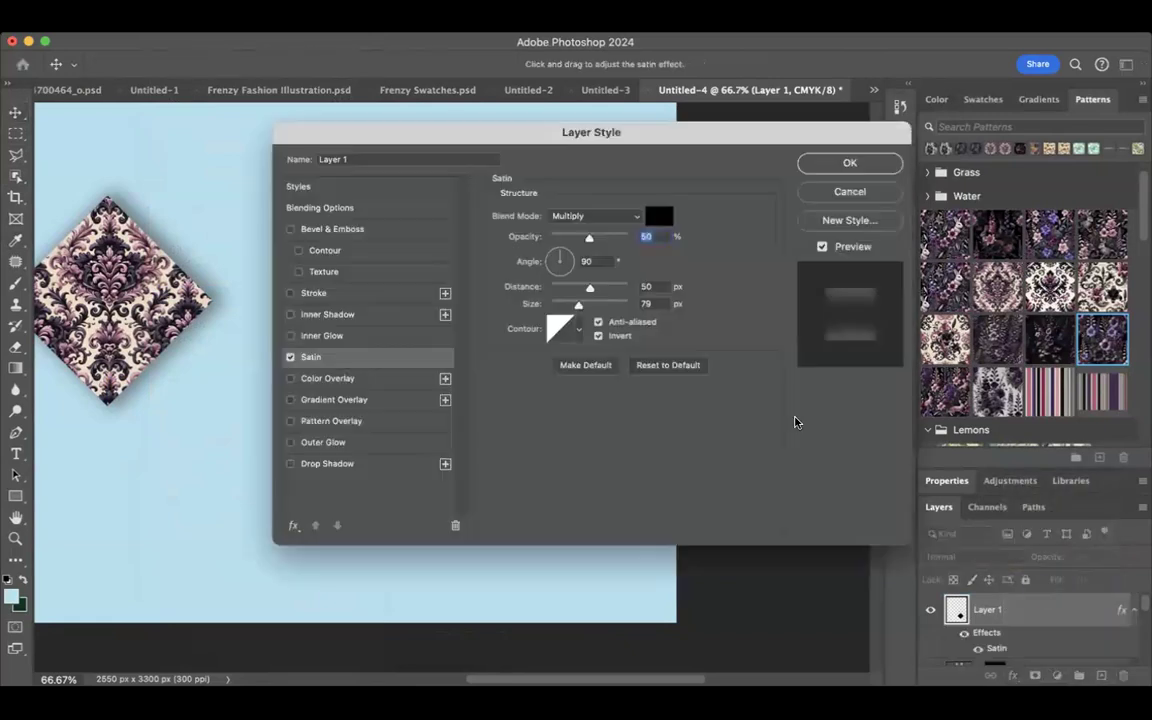
pyautogui.moveTo(689, 151); pyautogui.dragTo(903, 271)
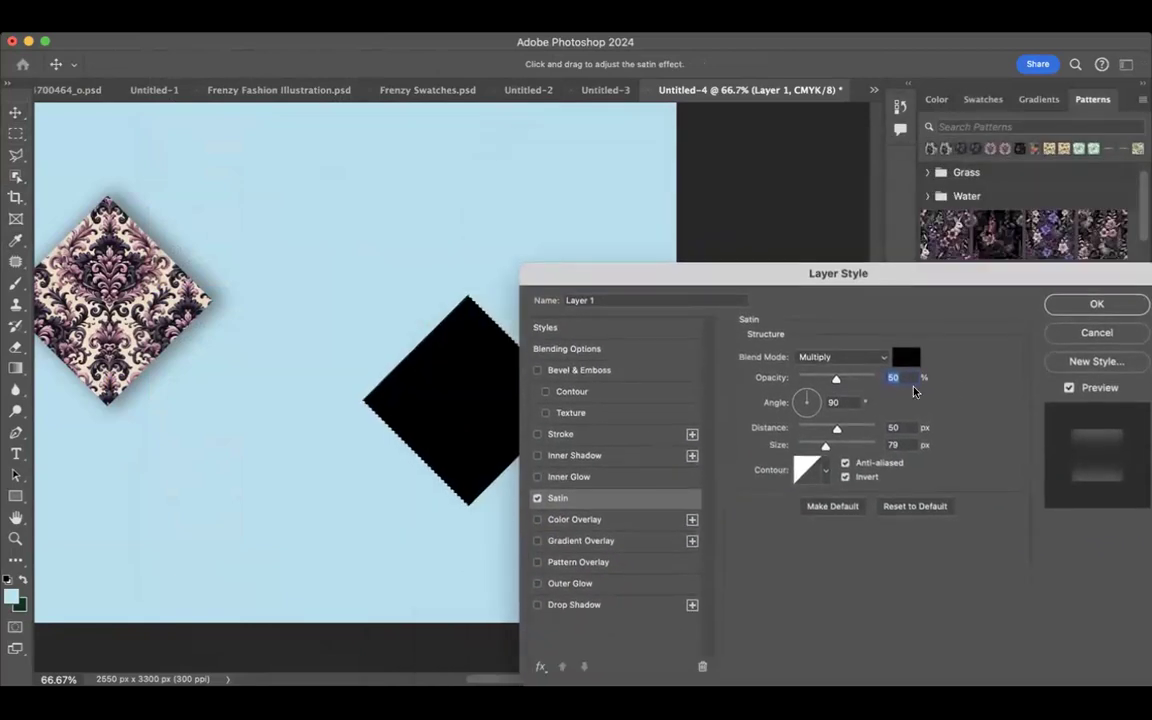
pyautogui.moveTo(846, 446)
pyautogui.mouseDown()
pyautogui.moveTo(836, 450)
pyautogui.moveTo(844, 430)
pyautogui.mouseUp()
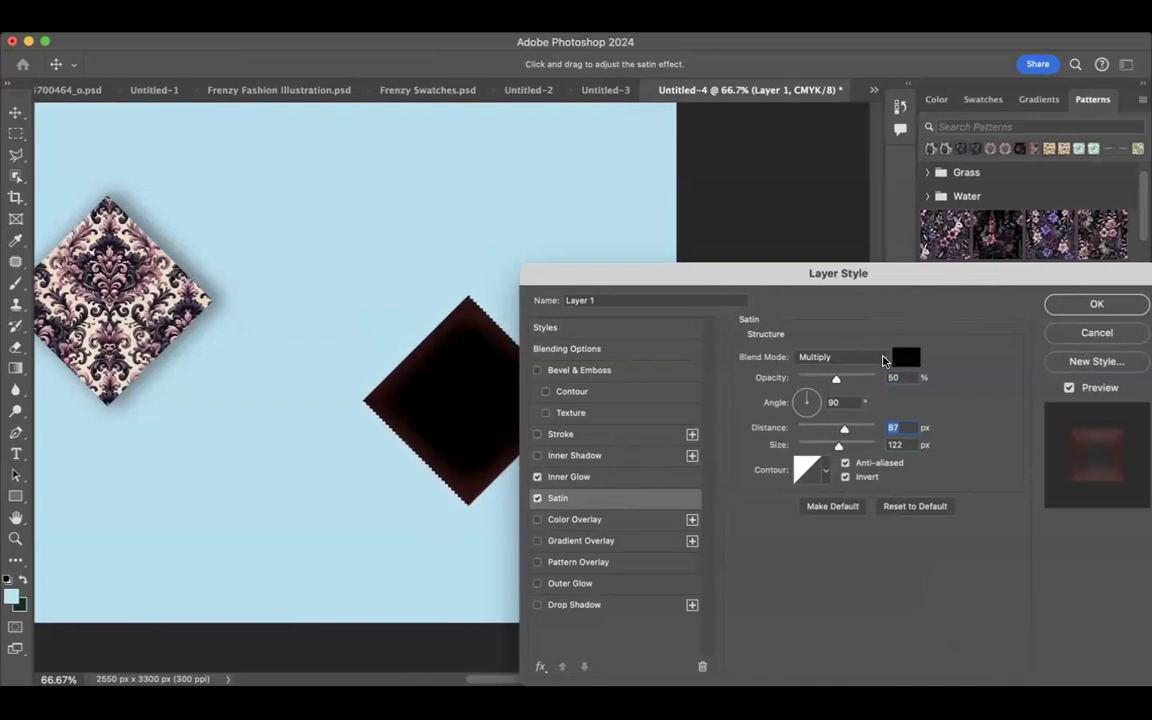
# Set the satin's blend mode to Normal, readjust its distance and size, and apply the layer style.
pyautogui.click(883, 358)
pyautogui.click(823, 296)
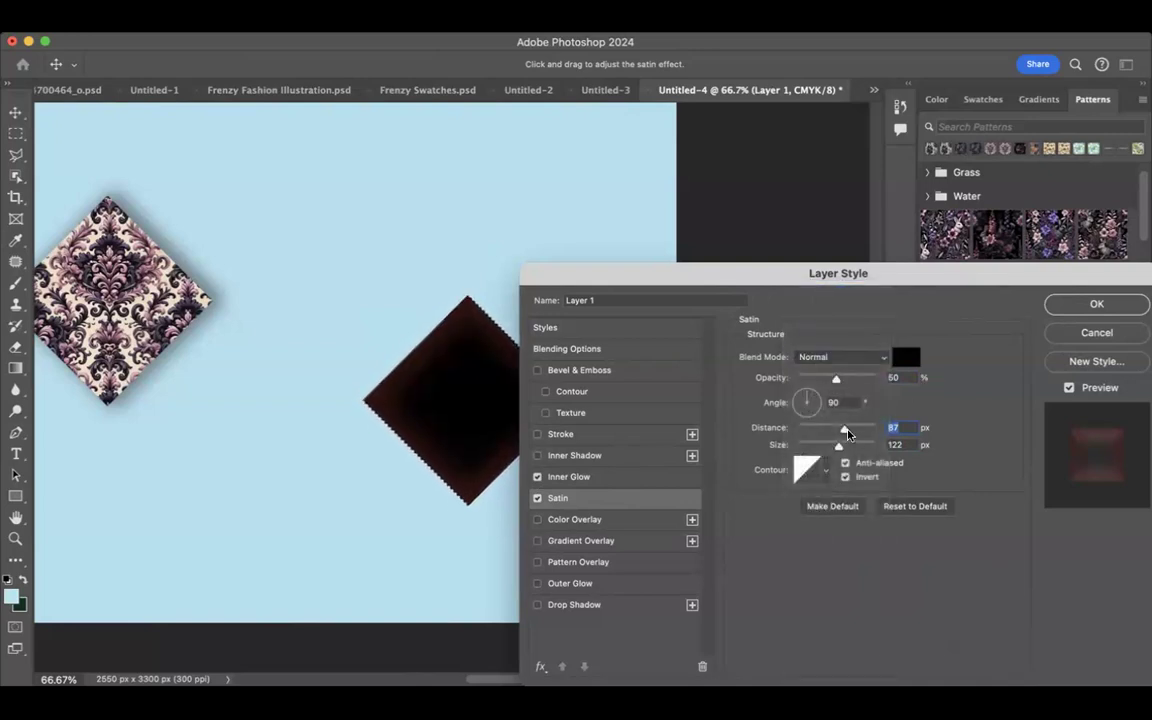
pyautogui.moveTo(838, 447); pyautogui.dragTo(857, 432)
pyautogui.click(1099, 304)
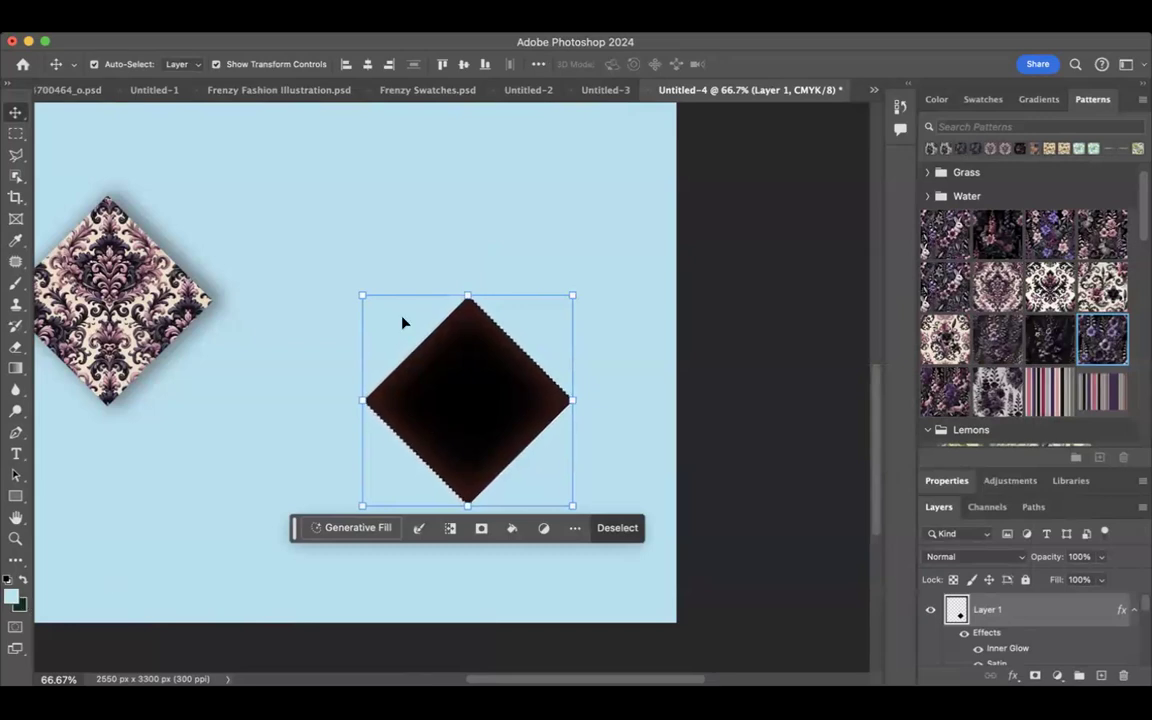
# Fill the satin diamond with 50% Gray at 100% opacity.
pyautogui.click(168, 28)
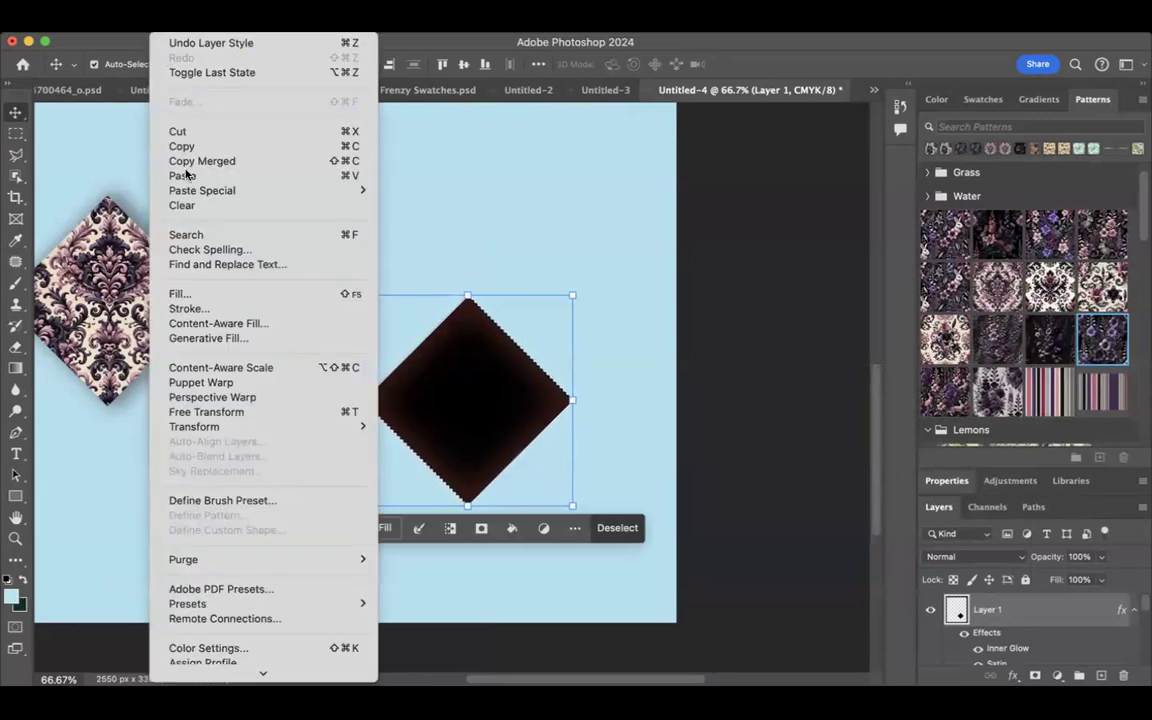
pyautogui.click(177, 294)
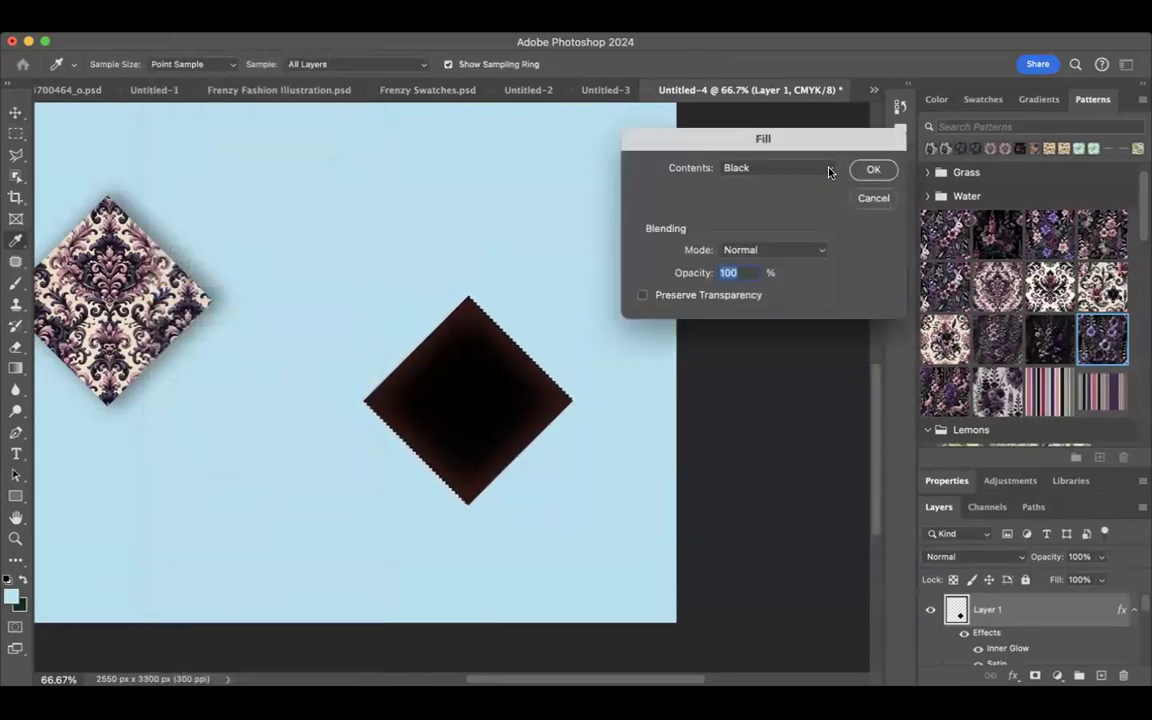
pyautogui.click(828, 172)
pyautogui.click(790, 184)
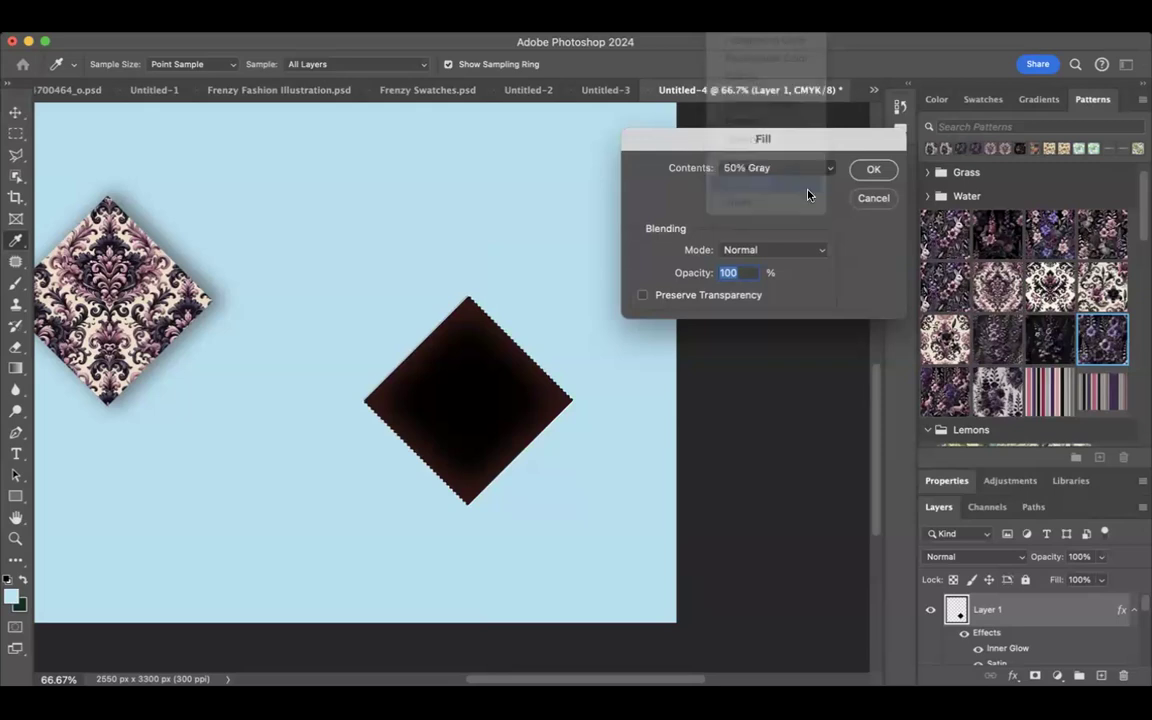
pyautogui.click(874, 172)
pyautogui.press('v')
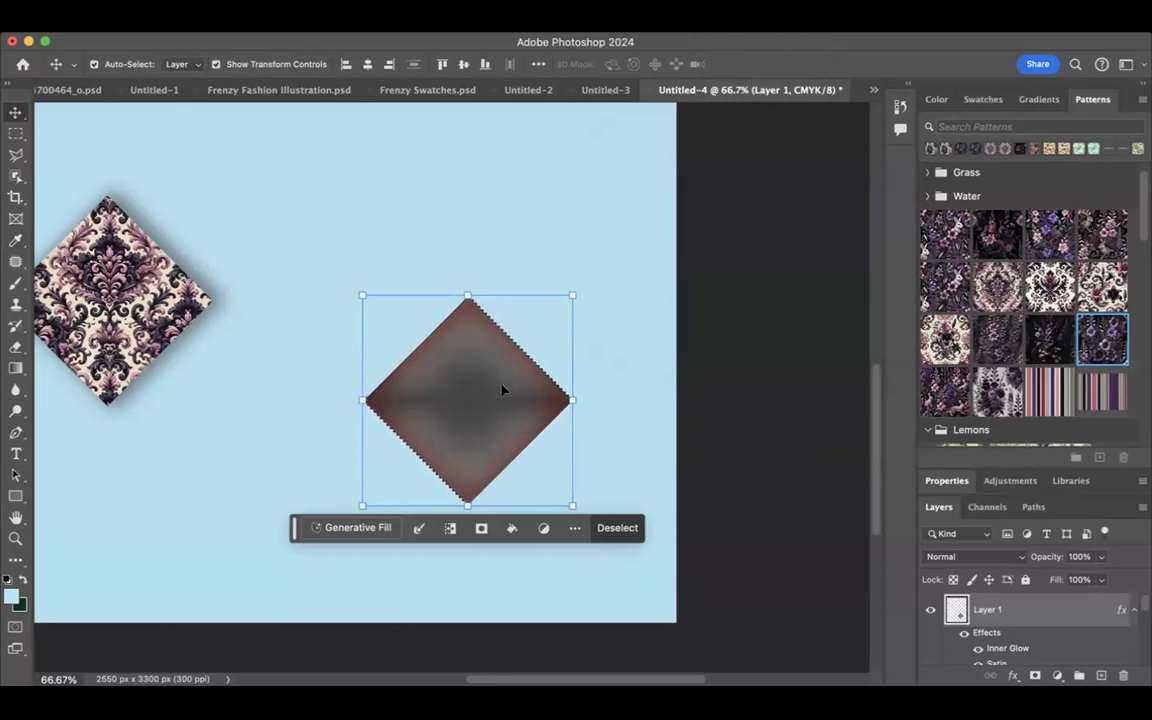
# Nudge the gray satin diamond slightly up and left, and clear the selection around it.
pyautogui.moveTo(476, 399)
pyautogui.mouseDown()
pyautogui.moveTo(470, 306)
pyautogui.moveTo(483, 398)
pyautogui.moveTo(468, 393)
pyautogui.mouseUp()
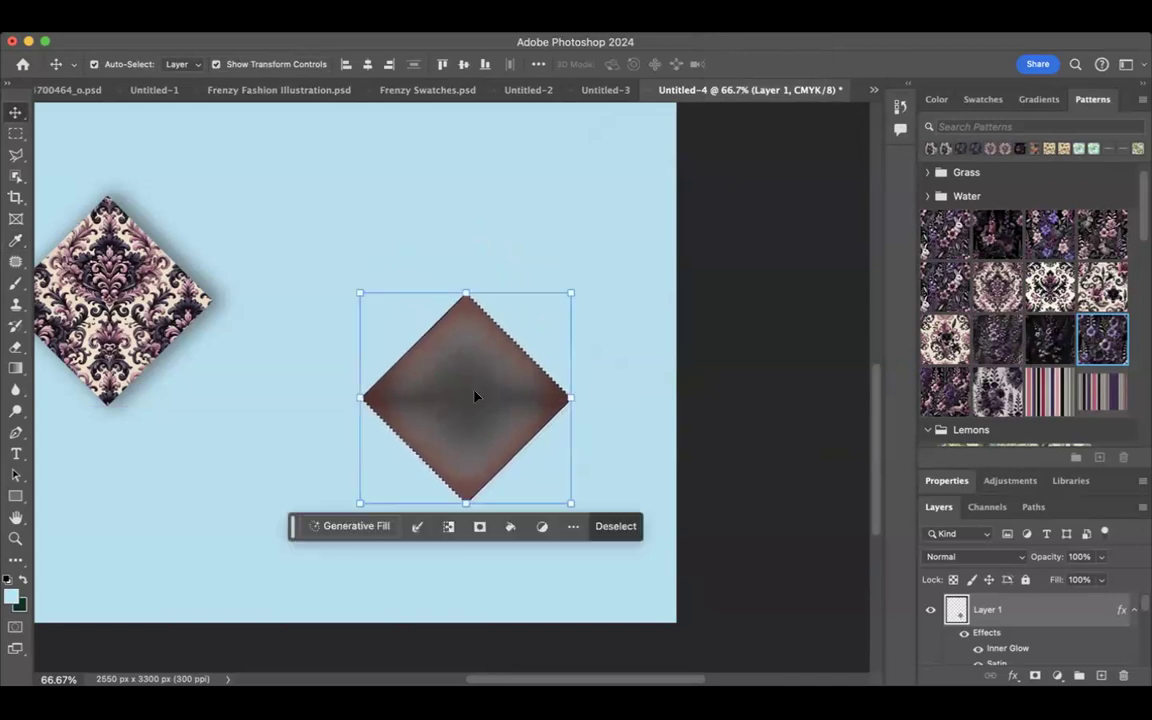
pyautogui.click(580, 343)
pyautogui.click(15, 113)
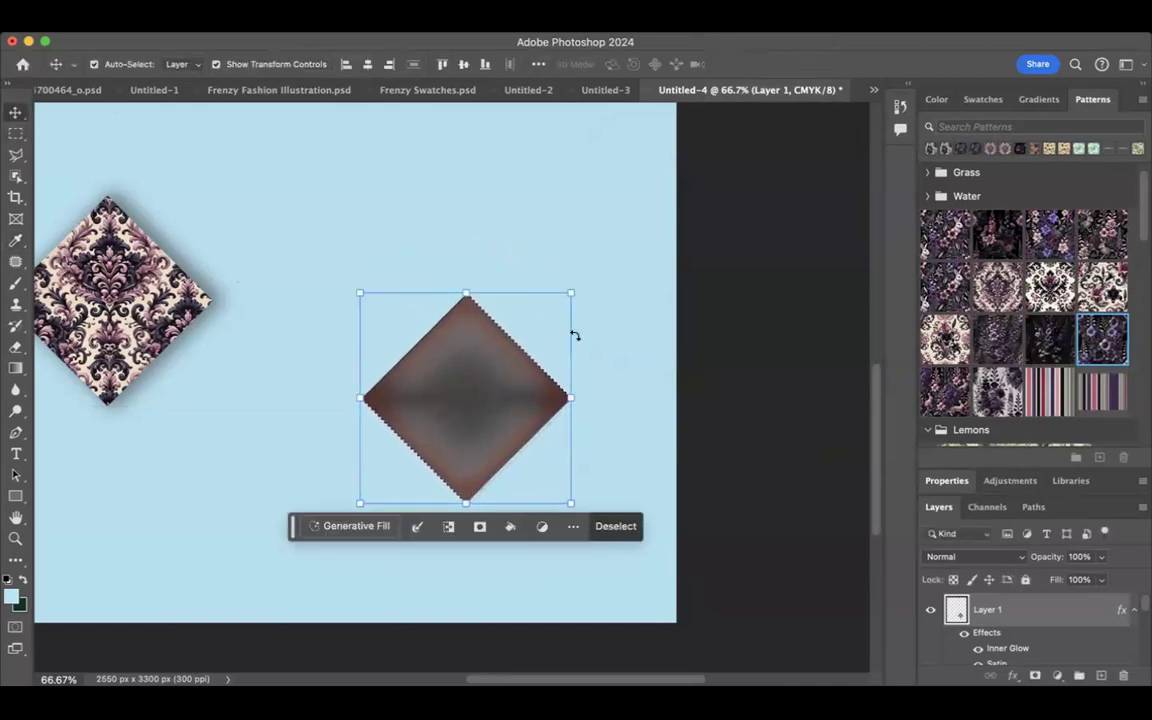
pyautogui.click(597, 347)
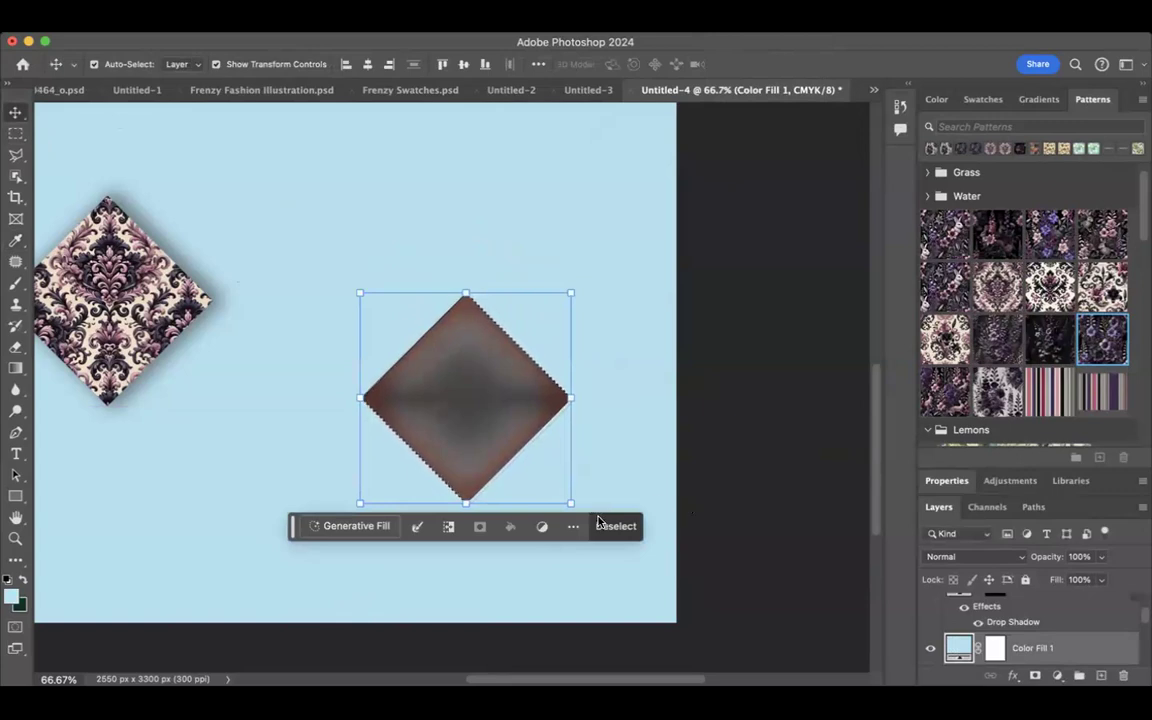
pyautogui.click(615, 526)
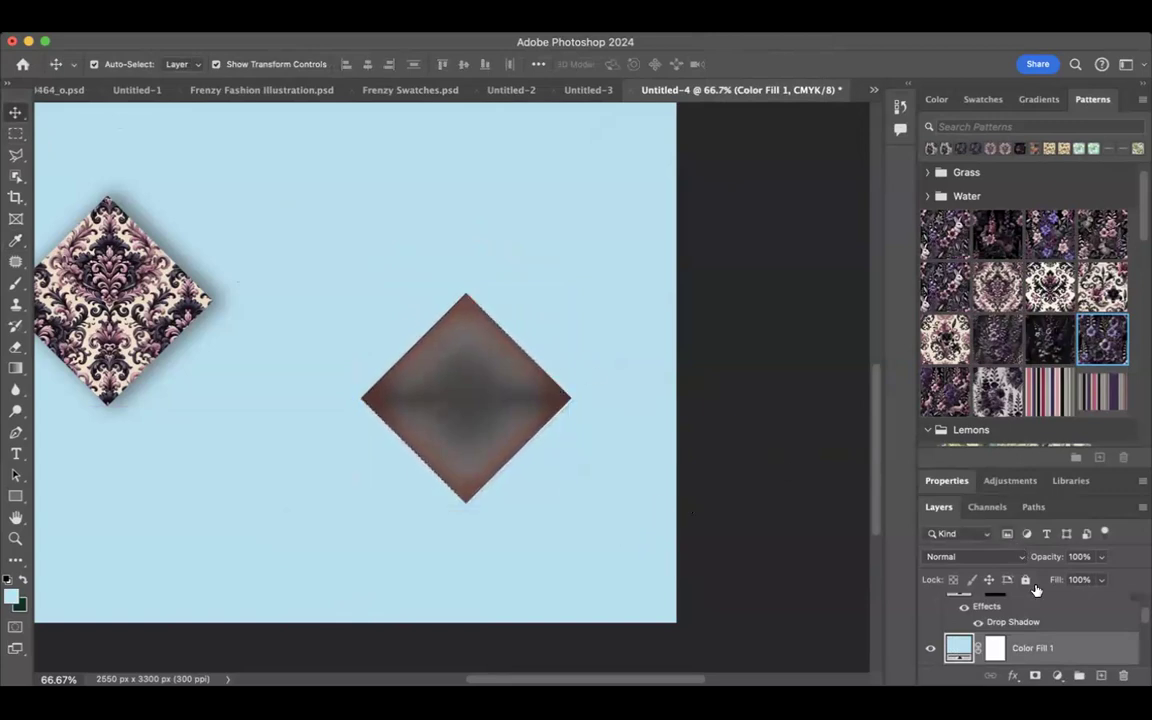
# Hide the light blue color fill layer and place the gray satin diamond directly beneath the outer-glow diamond.
pyautogui.click(1011, 677)
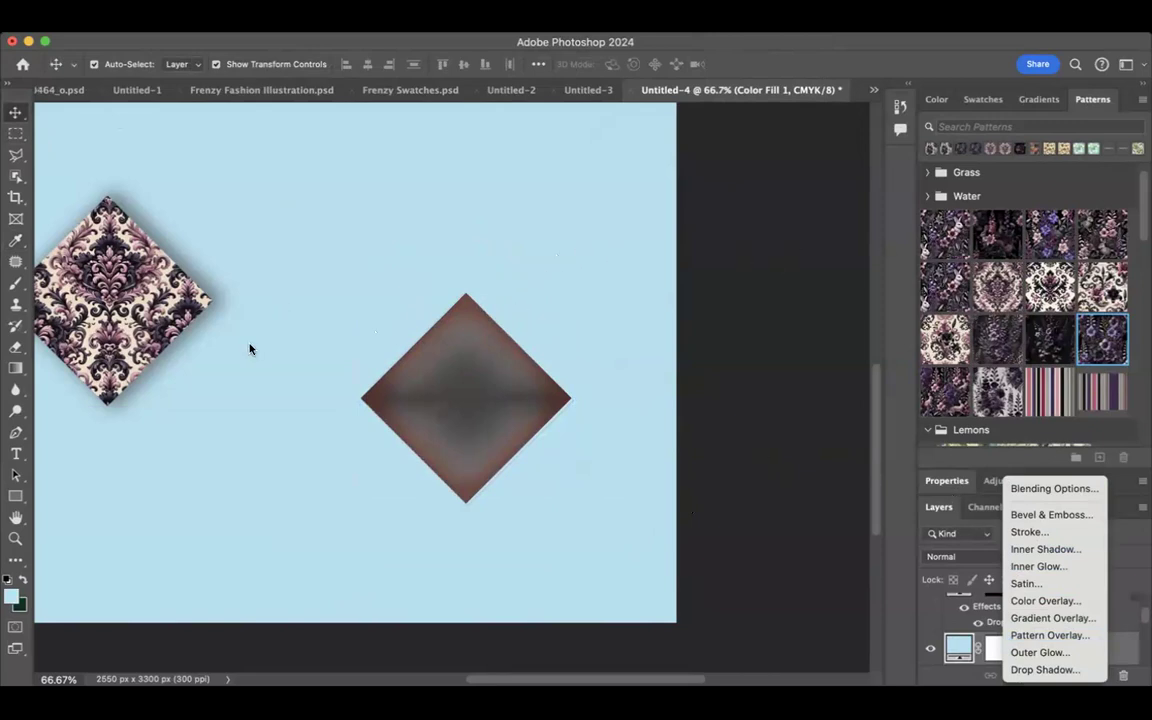
pyautogui.click(327, 242)
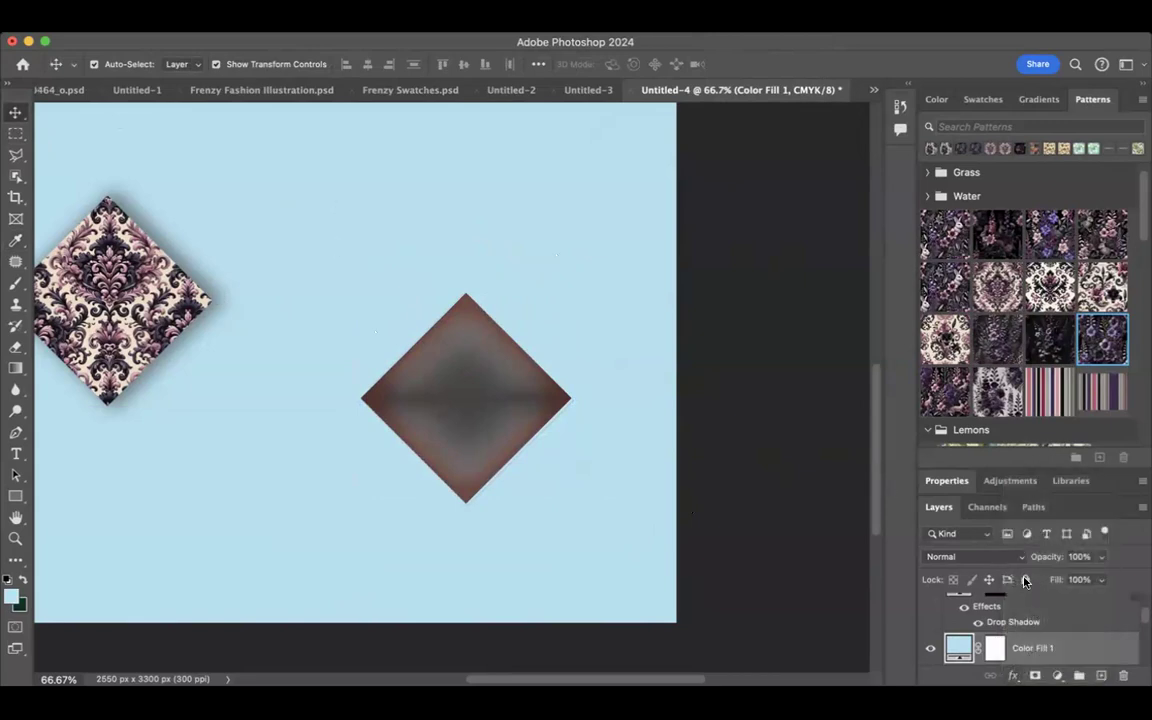
pyautogui.click(930, 650)
pyautogui.moveTo(490, 390); pyautogui.dragTo(338, 497)
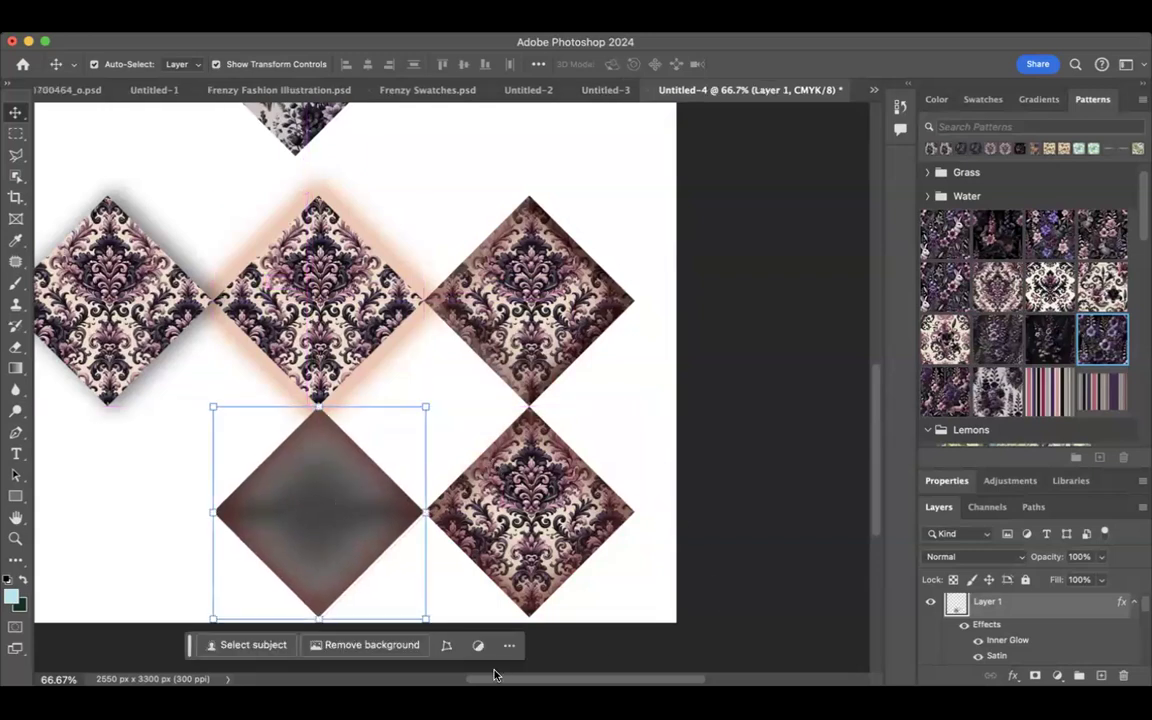